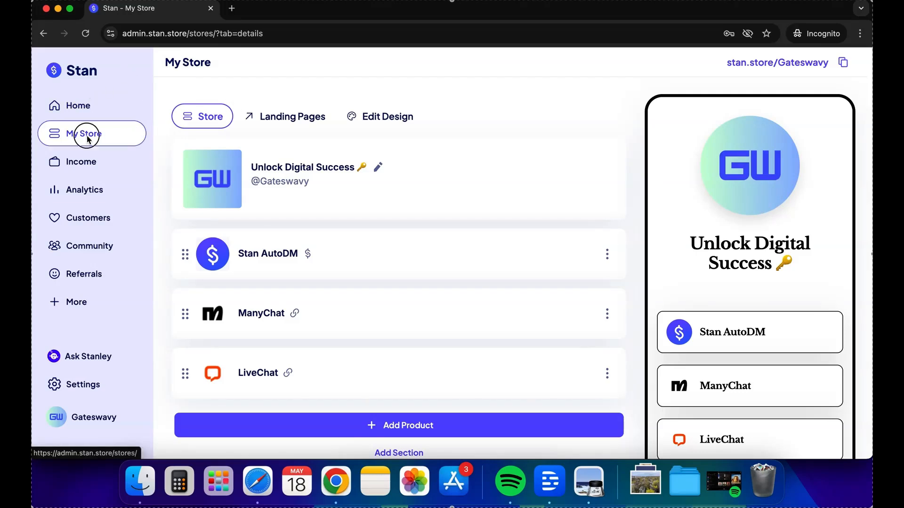
Add a new eCourse product to the My Store page
click(86, 135)
scroll(416, 342, down, 3)
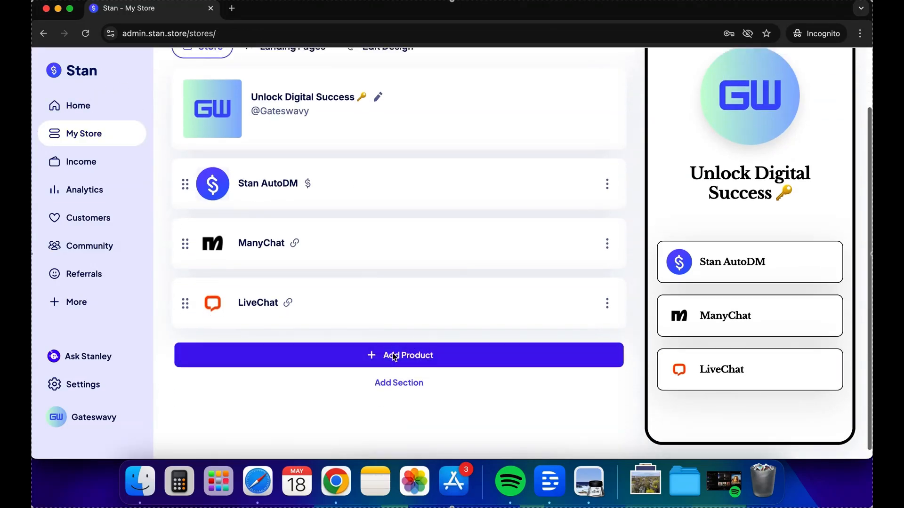
click(413, 360)
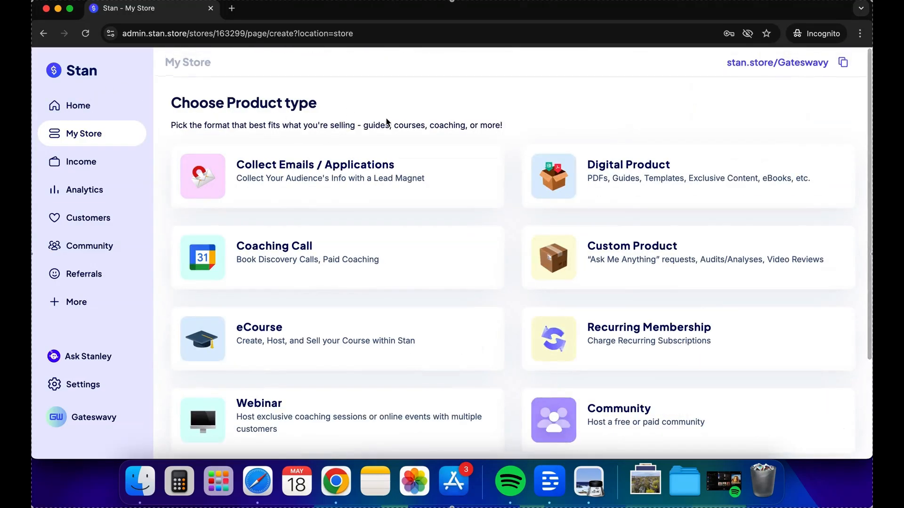
scroll(447, 249, down, 2)
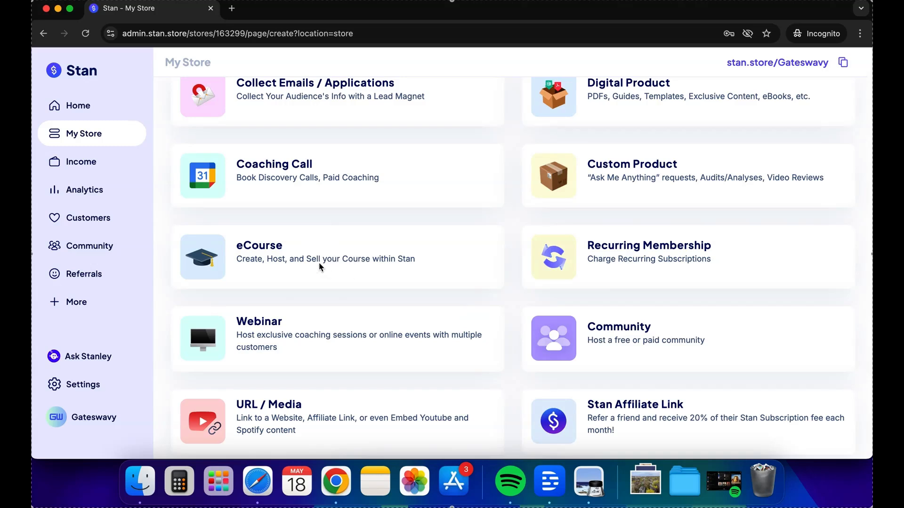
click(337, 263)
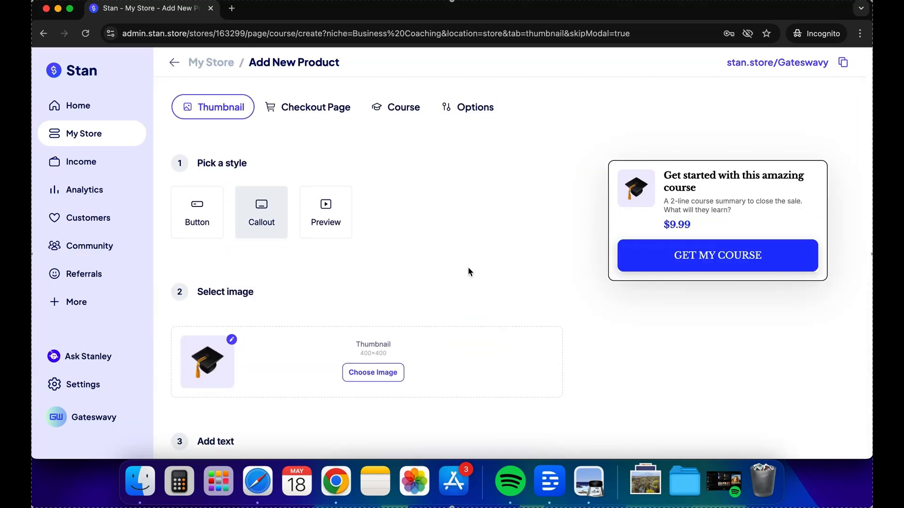
Look through the new course's Thumbnail, Checkout Page, Course and Options settings, ending back at the Thumbnail settings
scroll(367, 267, down, 2)
scroll(367, 267, up, 2)
click(305, 116)
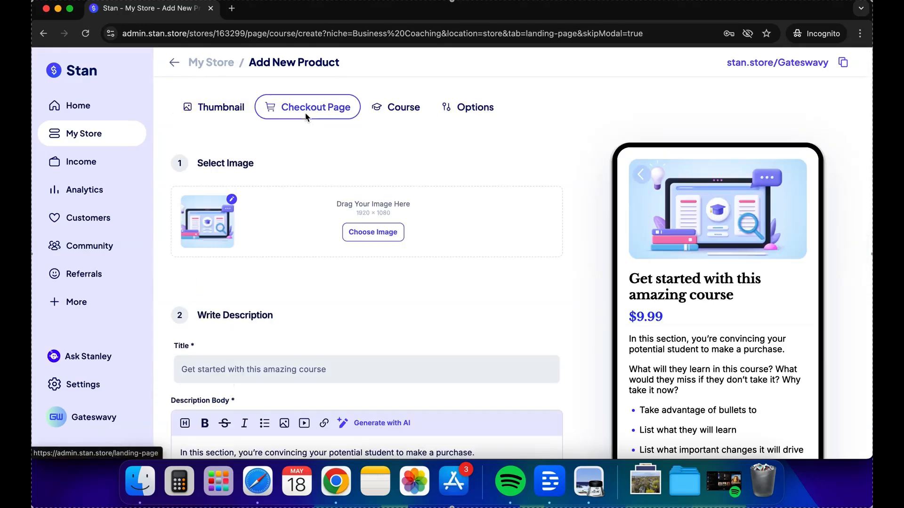
click(407, 110)
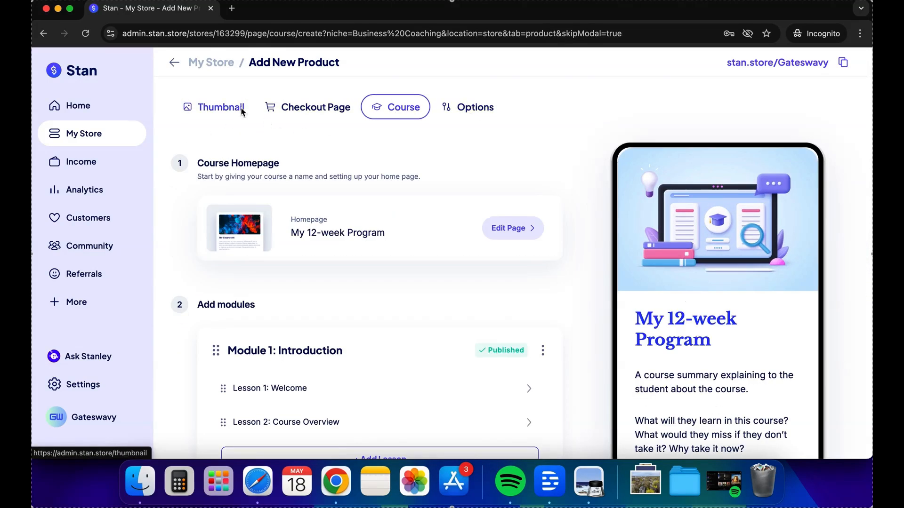
click(461, 110)
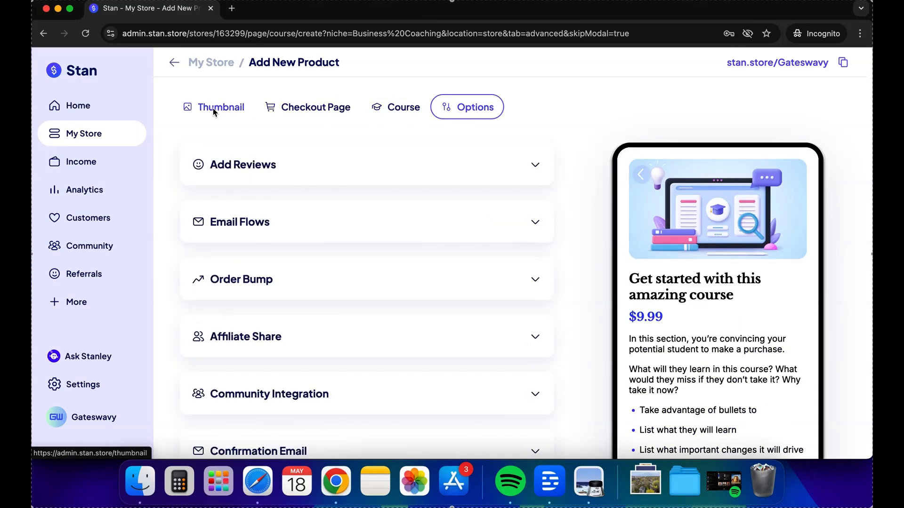
click(214, 111)
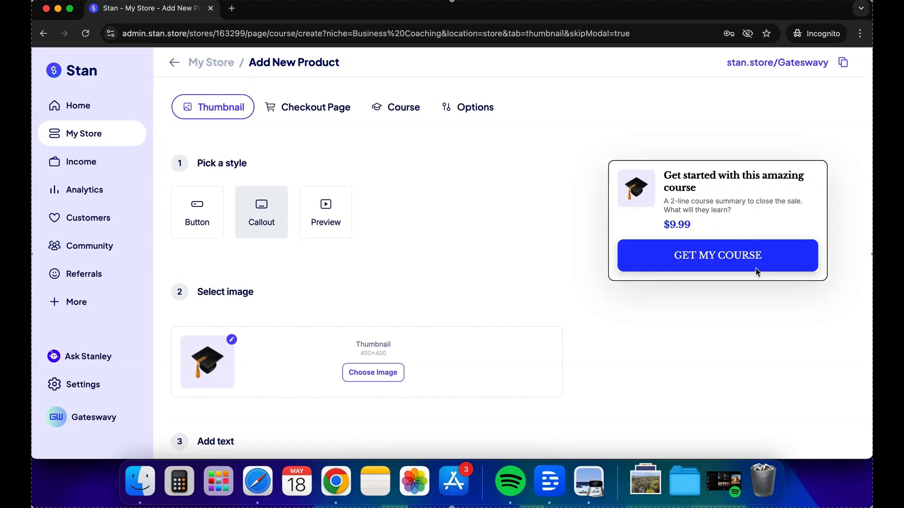
Upload the soccer ball, betting chips and cash image as the course thumbnail and crop it to a square
click(194, 224)
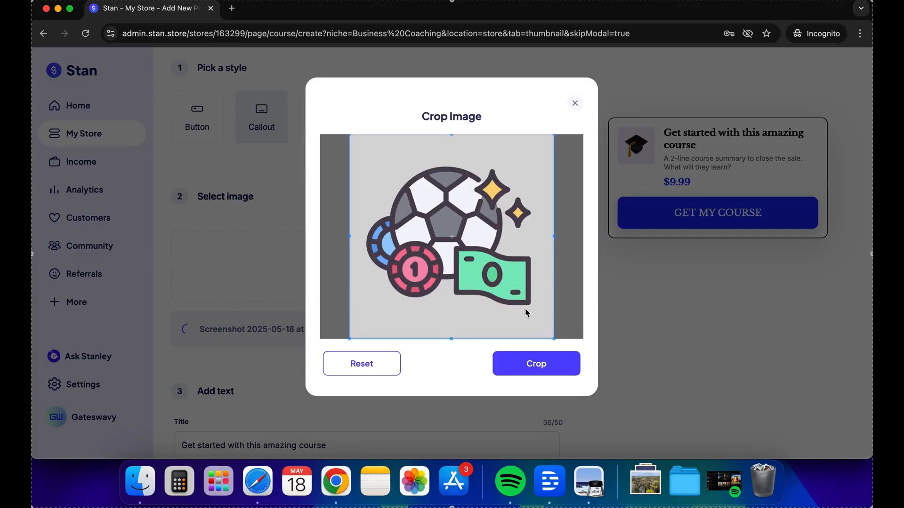
click(551, 362)
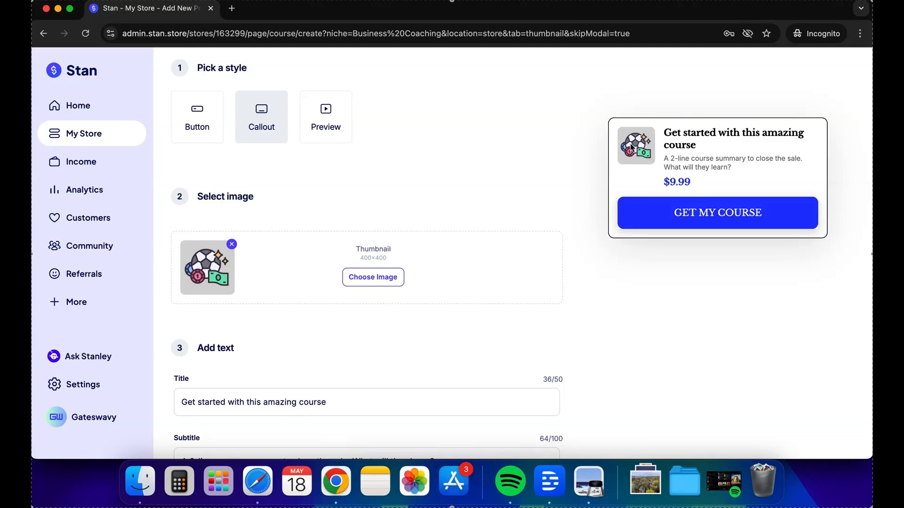
Set the thumbnail title to "🎯 Bet Smarter: Sports Basics" and the subtitle to "📘 Learn terms, tips & strategies to bet confidently"
scroll(309, 339, down, 4)
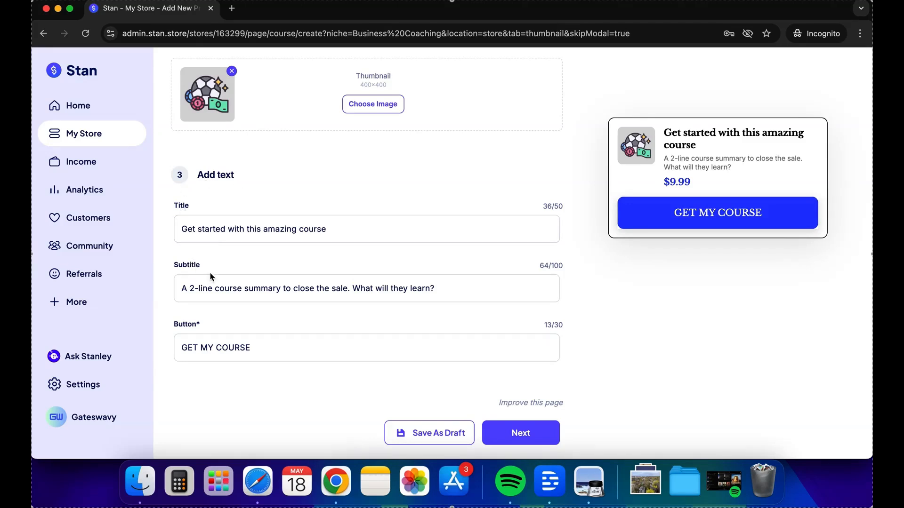
scroll(419, 258, down, 1)
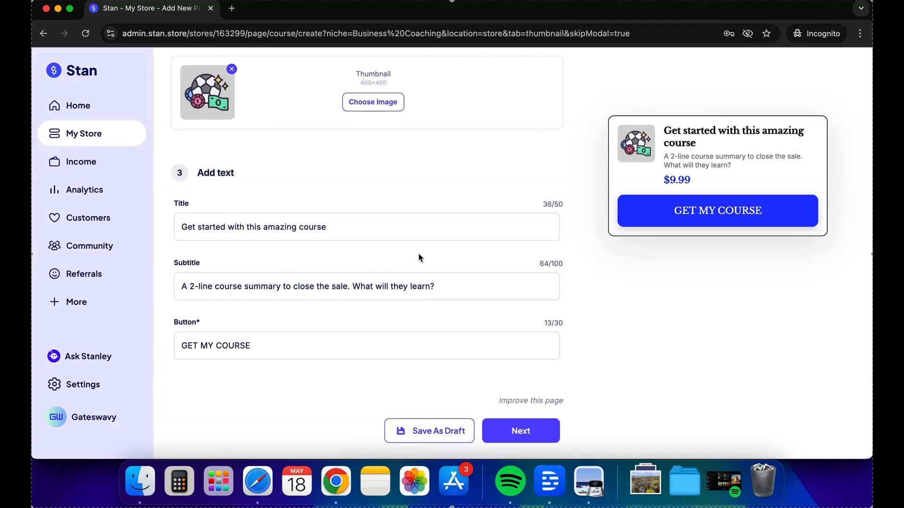
scroll(418, 258, up, 1)
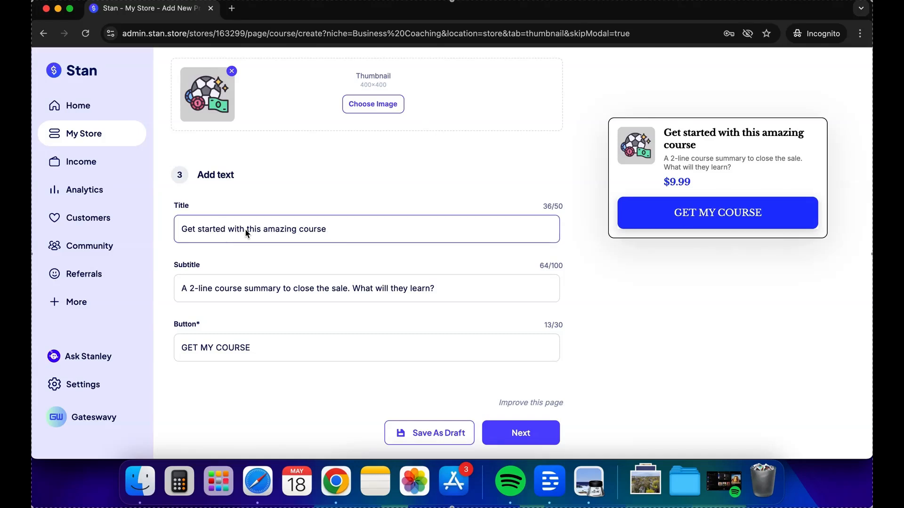
click(297, 228)
key(ctrl+a)
text(🎯 Bet Smarter: Sports Basics)
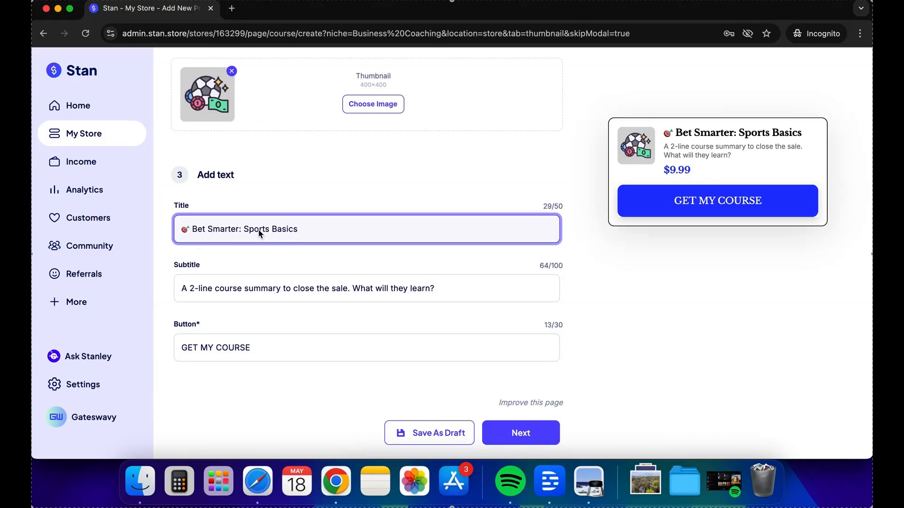
click(191, 289)
key(super+a)
text(📘 Learn terms, tips & strategies to bet confidently)
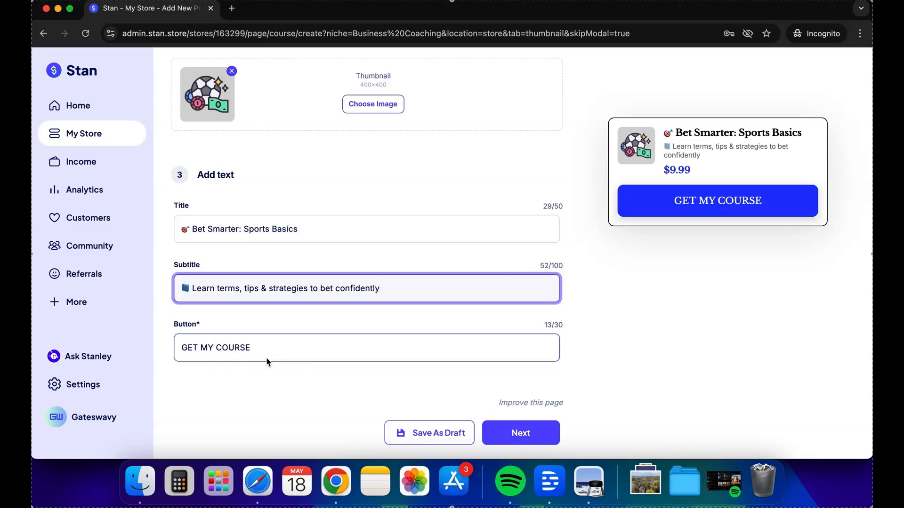
Set the thumbnail's button text to "Start Now"
click(267, 349)
key(super+a)
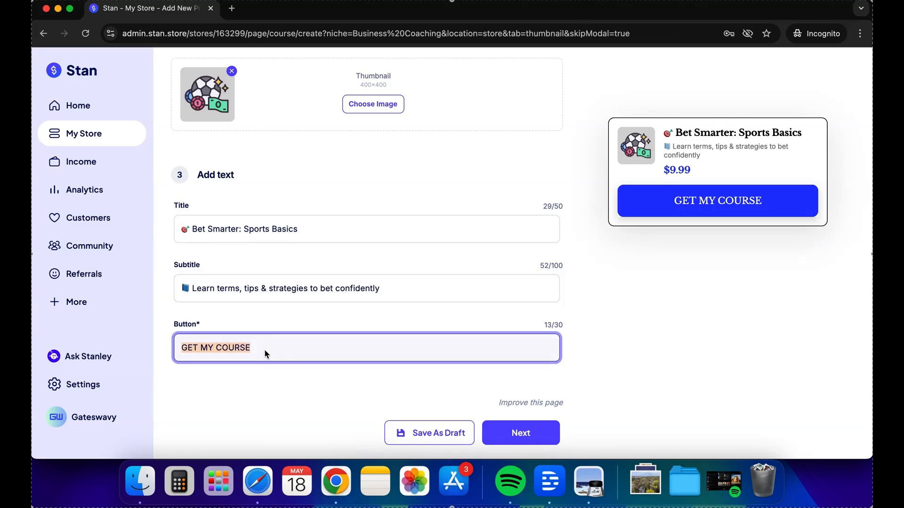
text(Watch Now)
key(super+a)
text(Start Now)
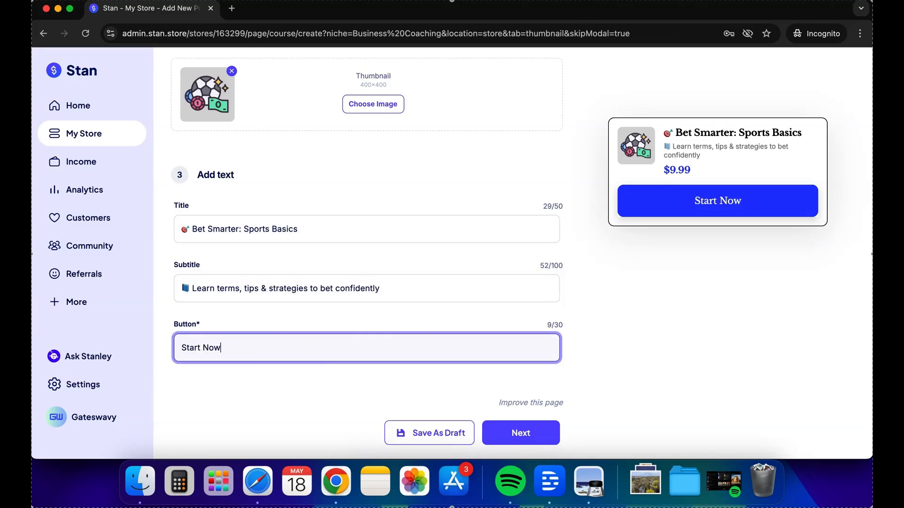
click(607, 293)
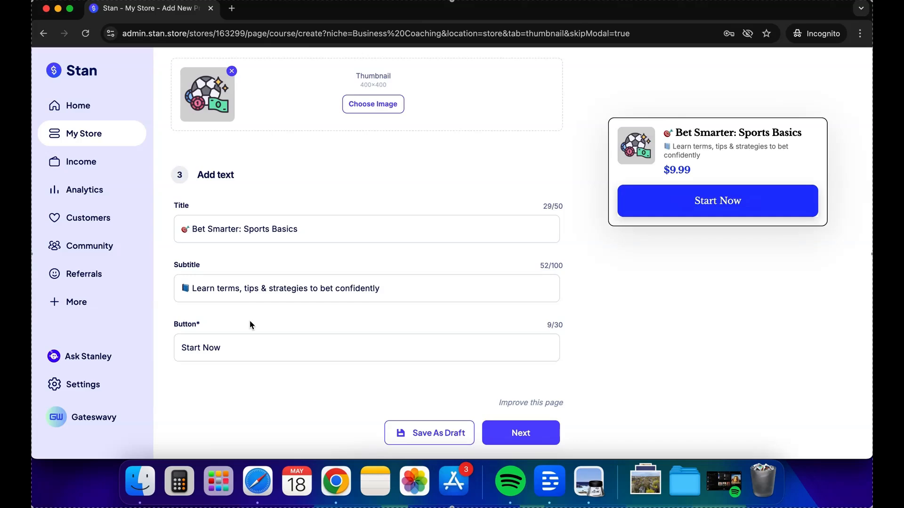
Review the completed thumbnail settings and continue to the Checkout Page settings
scroll(328, 234, up, 3)
scroll(329, 233, down, 3)
click(327, 231)
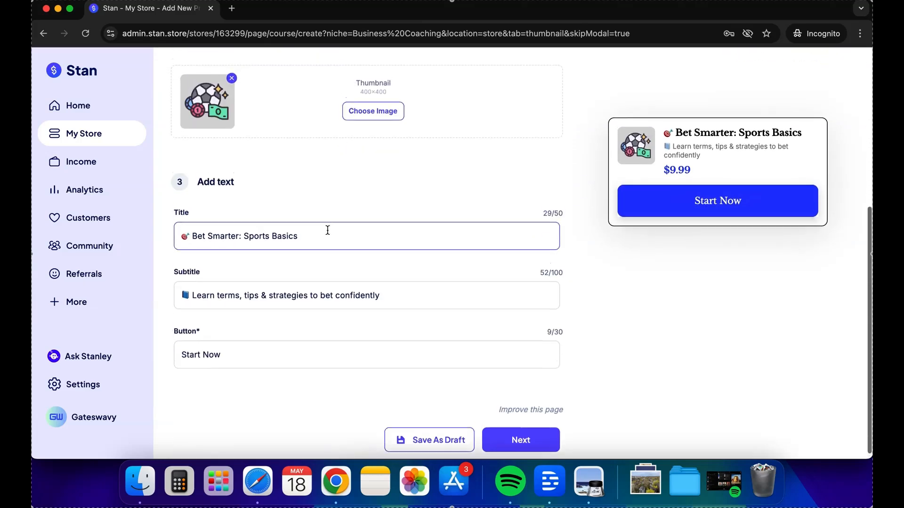
scroll(329, 234, up, 5)
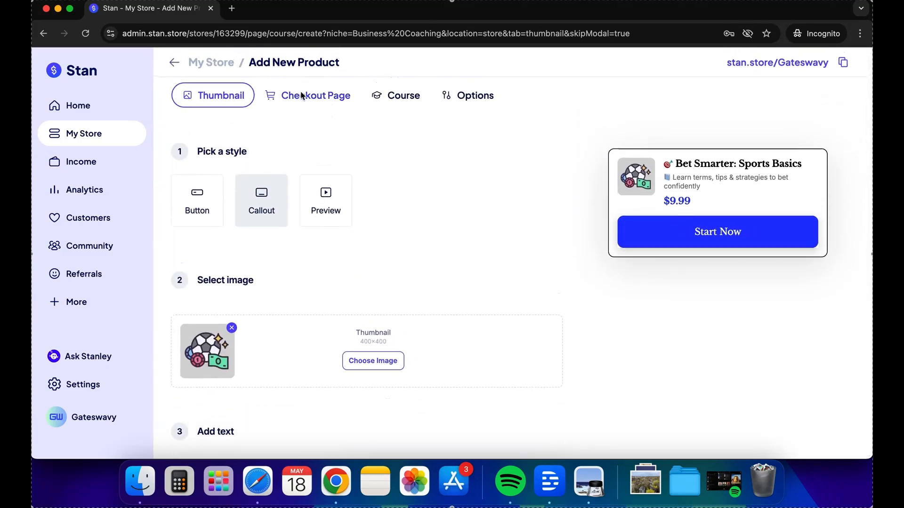
scroll(312, 208, down, 5)
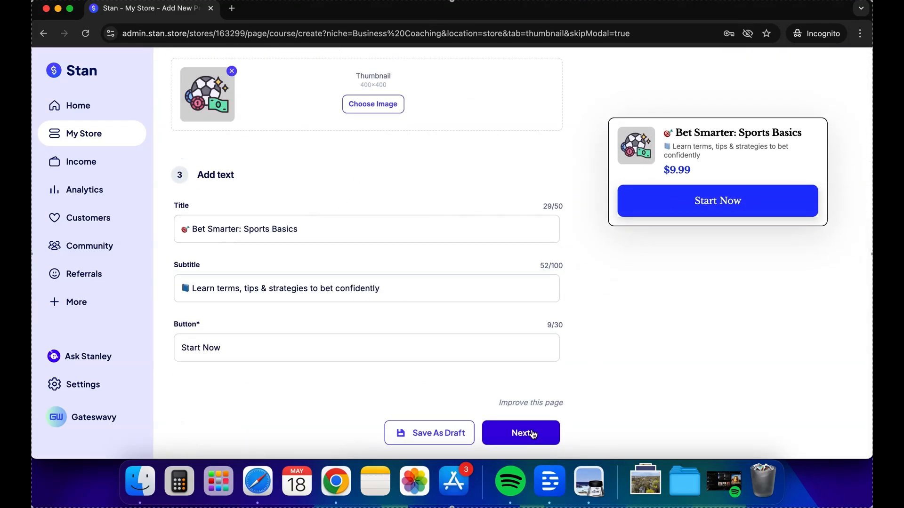
click(533, 434)
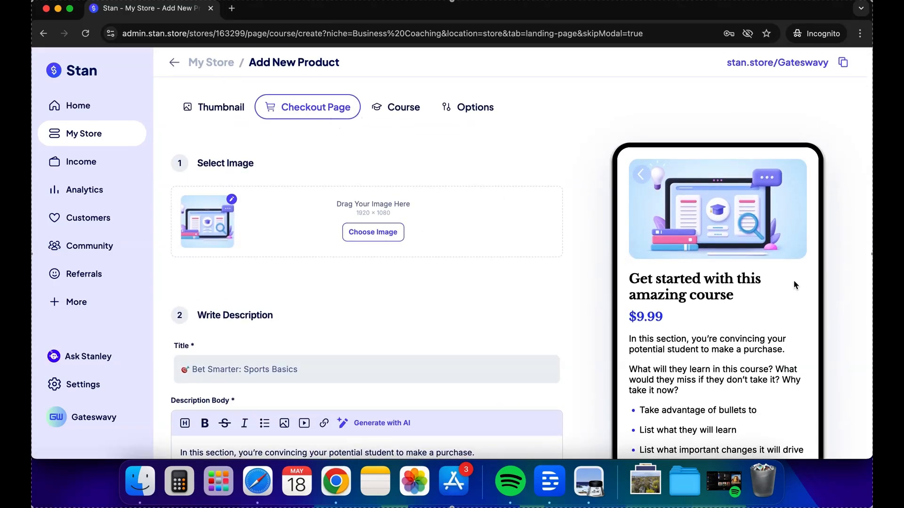
Examine the checkout page preview, from the header image and description down to the customer fields and payment method
scroll(794, 284, down, 2)
scroll(795, 284, down, 3)
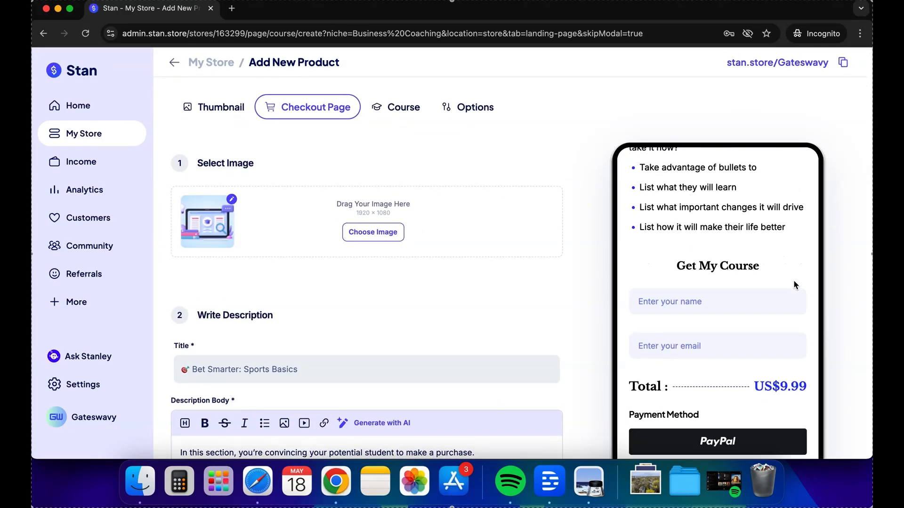
scroll(810, 300, down, 3)
scroll(728, 257, up, 5)
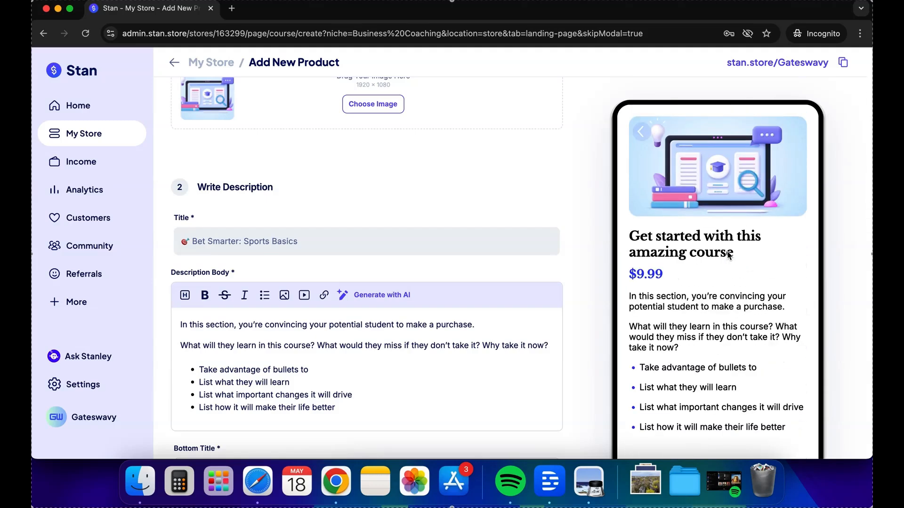
scroll(710, 325, down, 3)
scroll(712, 327, up, 3)
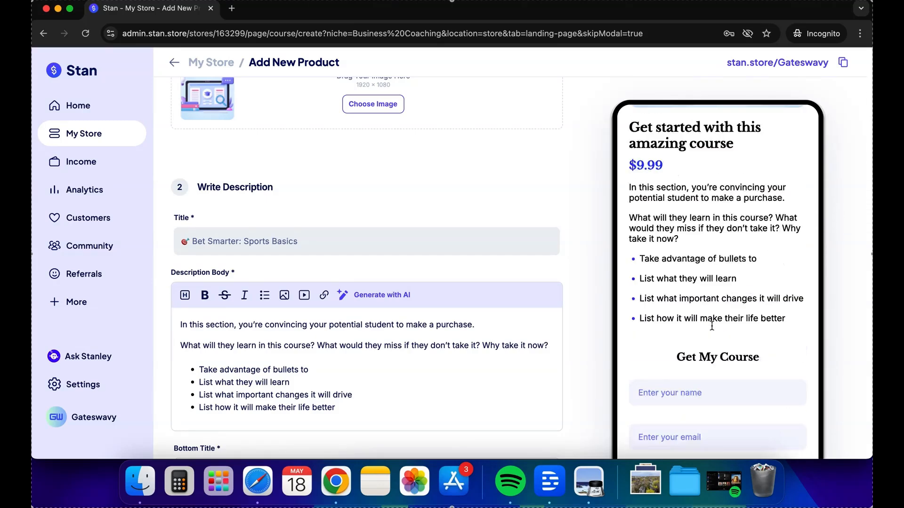
Generate the checkout page's description body with AI from a pasted prompt about a beginner course on smarter sports betting
scroll(391, 287, down, 3)
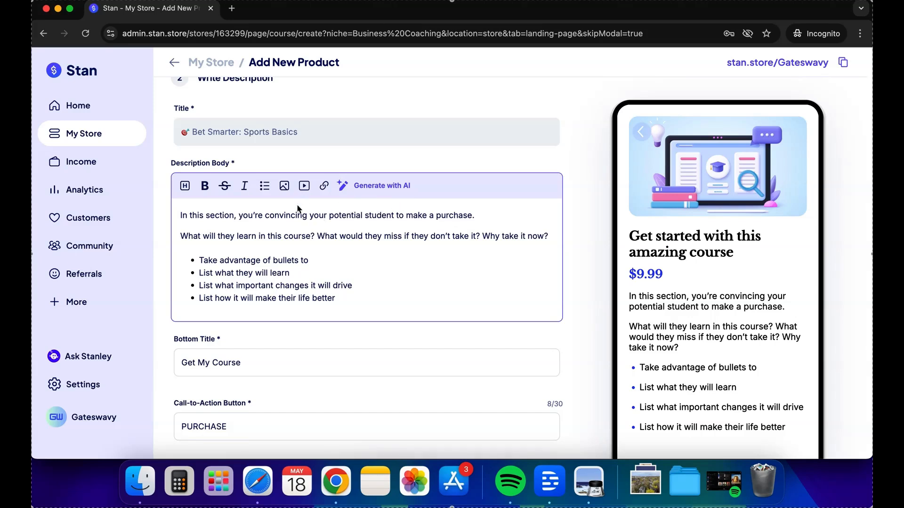
scroll(299, 209, up, 2)
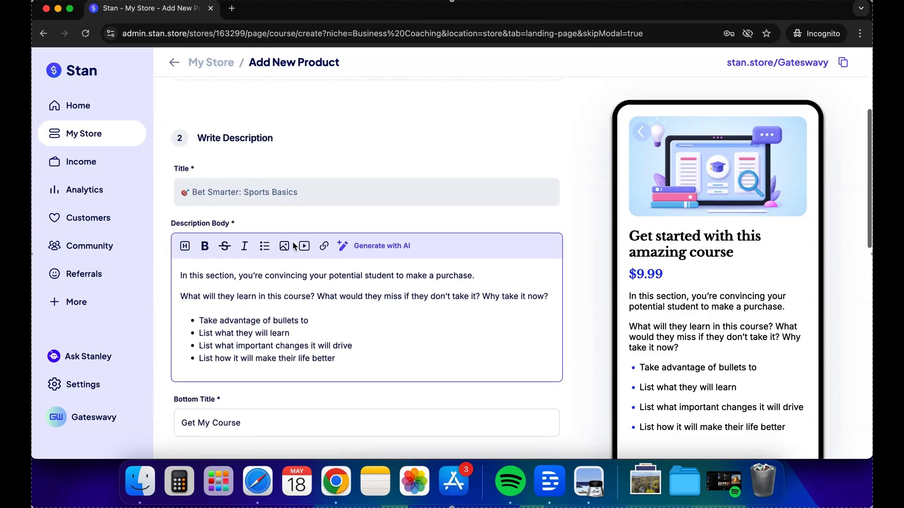
click(368, 245)
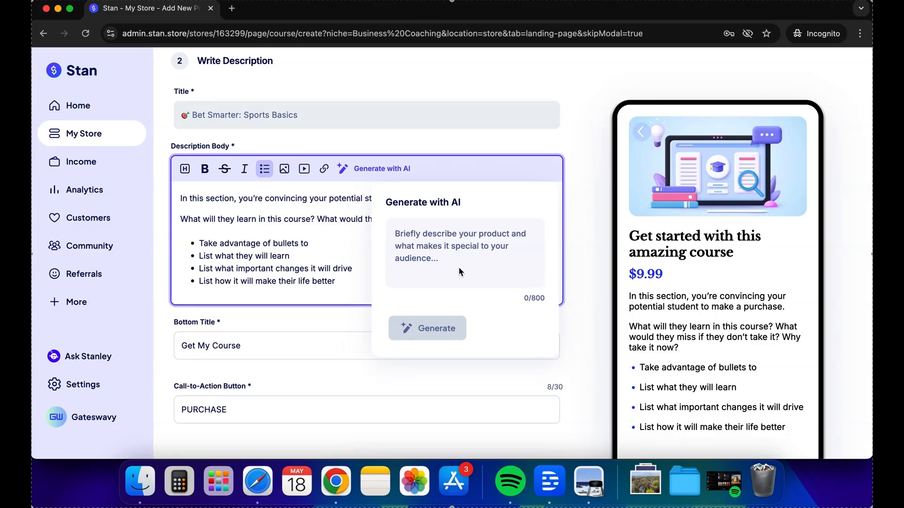
key(super+v)
scroll(429, 245, up, 5)
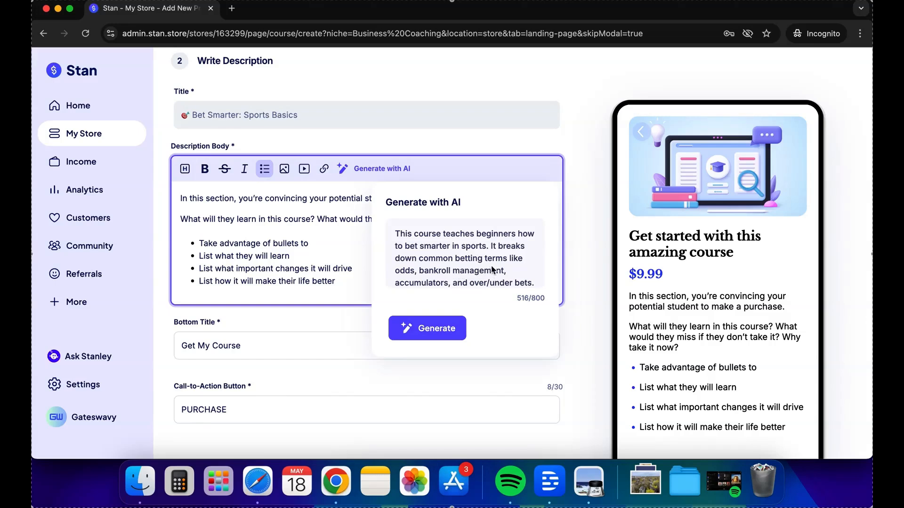
scroll(517, 268, down, 5)
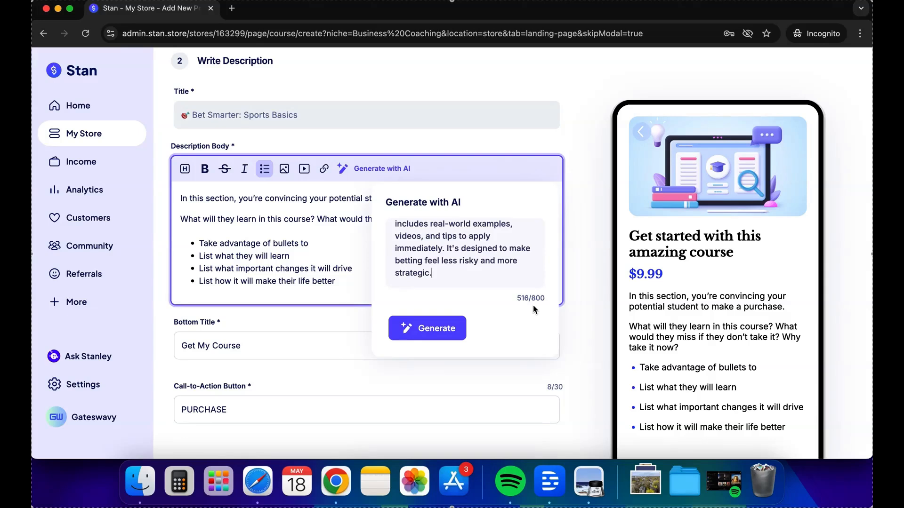
click(439, 331)
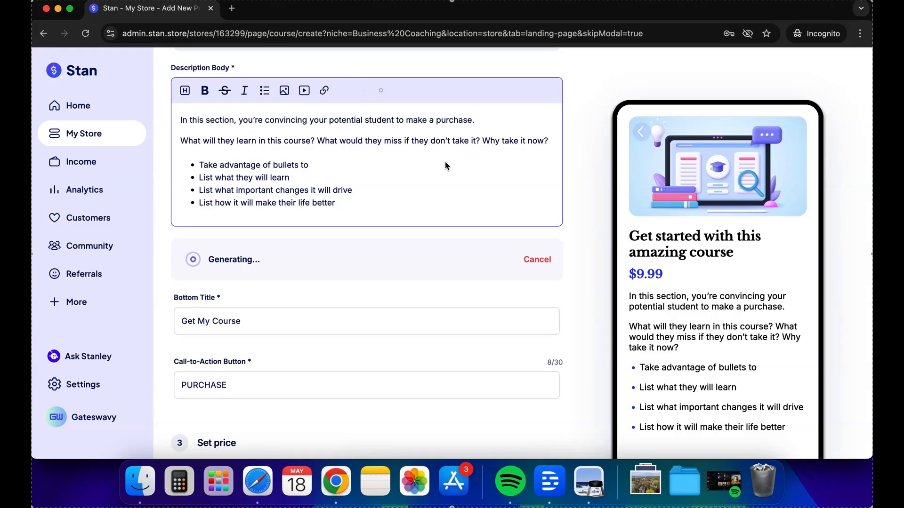
Replace the checkout page's header image with the illustration of basketball players, a scoreboard and cash
scroll(446, 166, up, 4)
scroll(446, 166, down, 2)
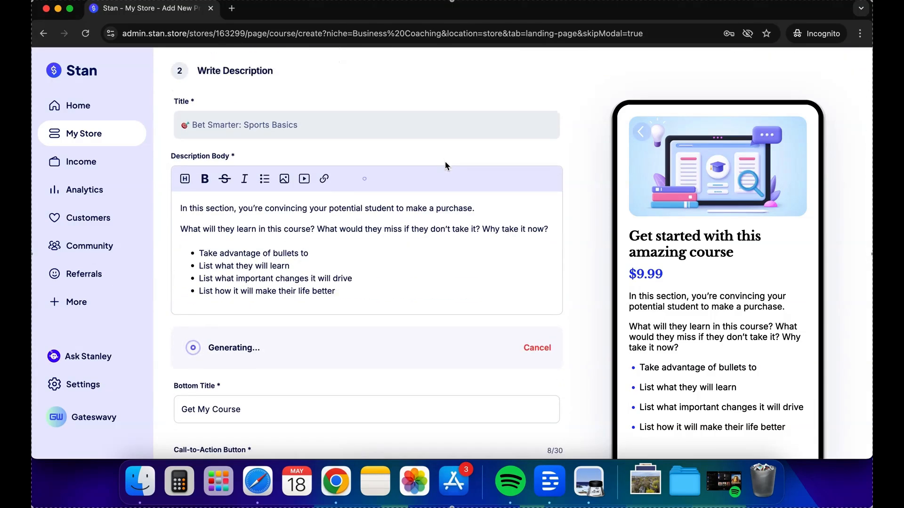
scroll(446, 166, up, 5)
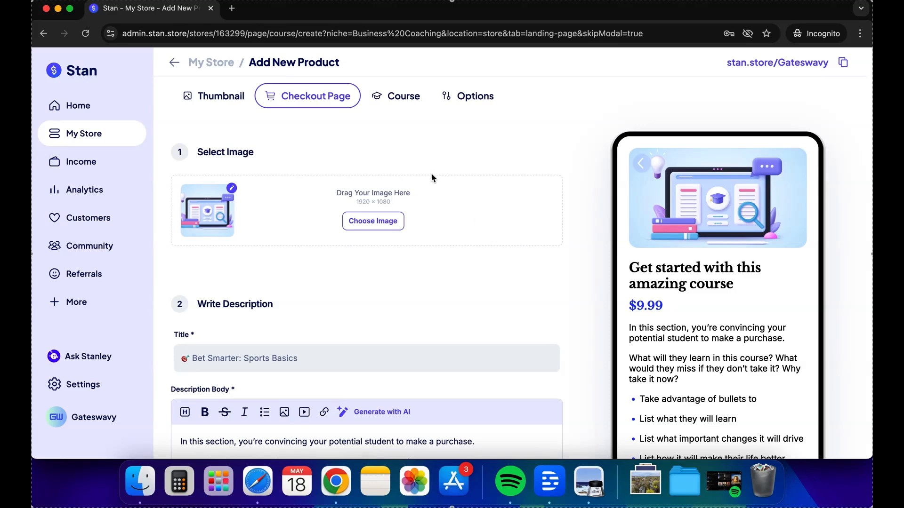
scroll(364, 207, up, 5)
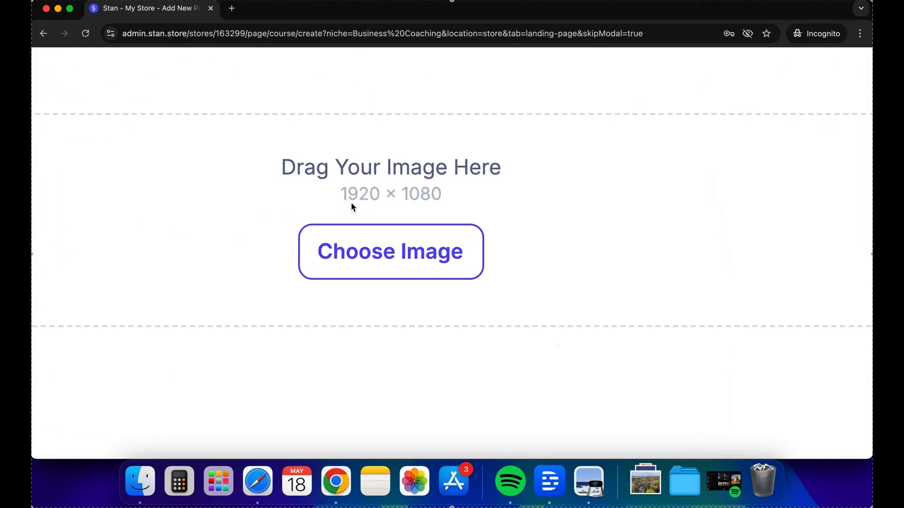
scroll(403, 217, down, 5)
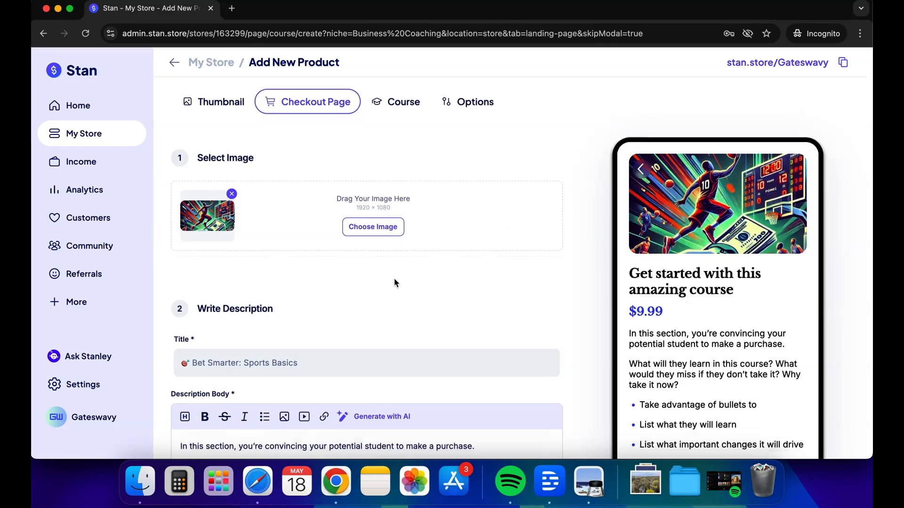
Review the AI-generated course description and replace the placeholder description body with it
scroll(394, 278, down, 10)
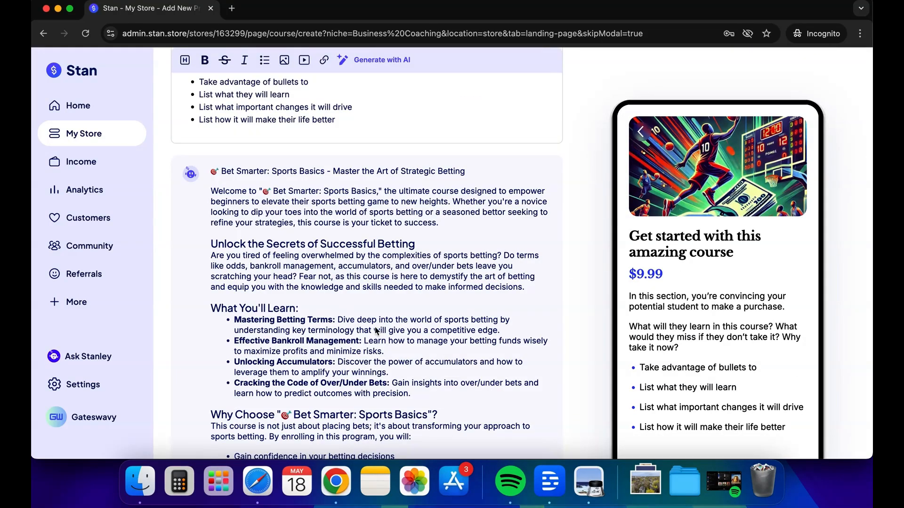
scroll(377, 331, down, 10)
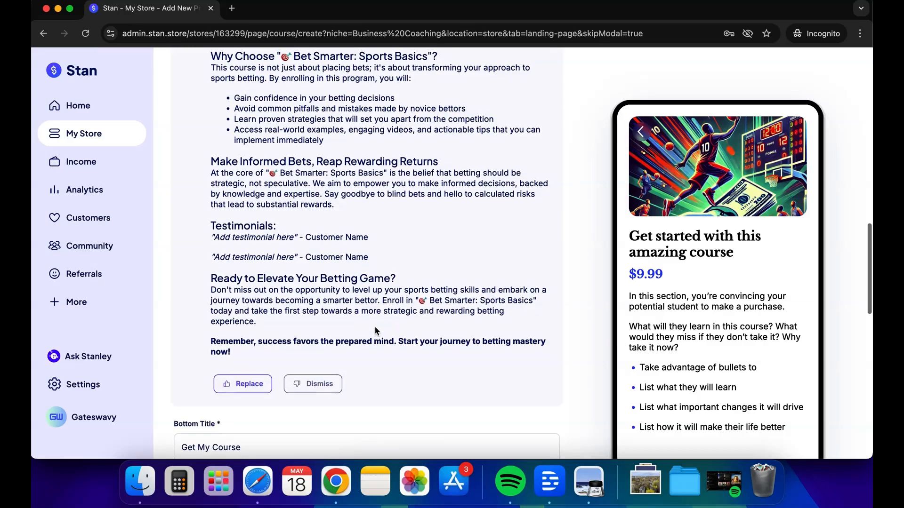
scroll(376, 331, up, 10)
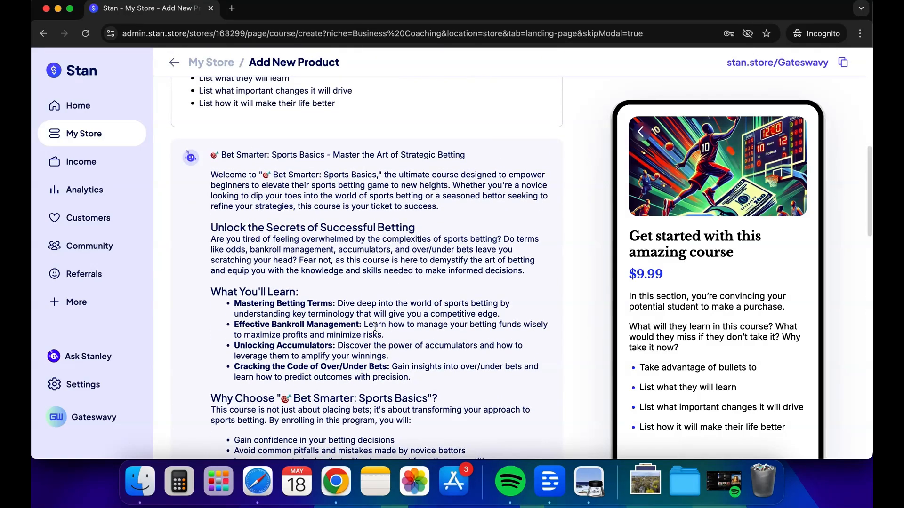
scroll(292, 249, up, 4)
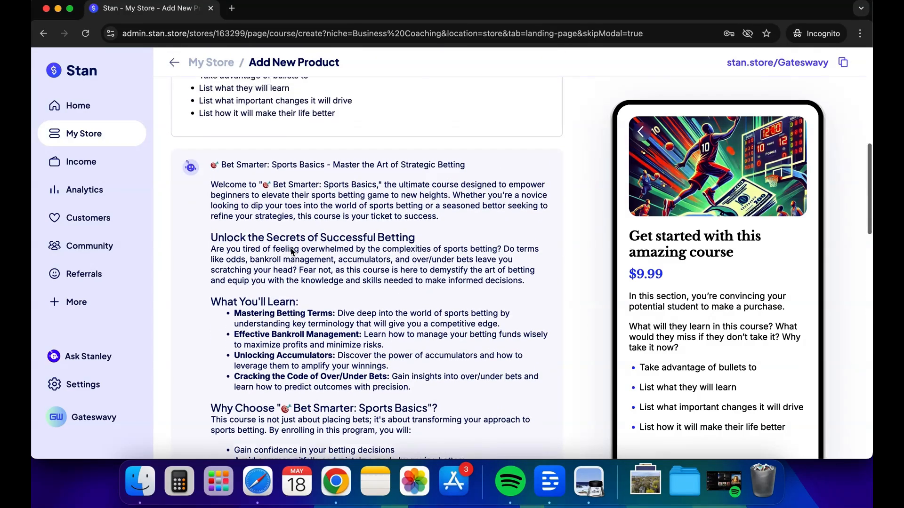
scroll(291, 251, down, 2)
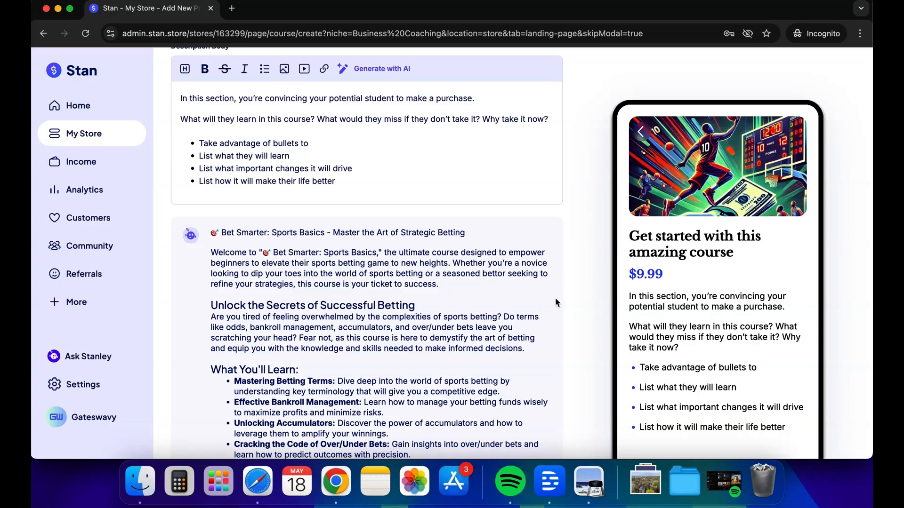
scroll(350, 293, down, 10)
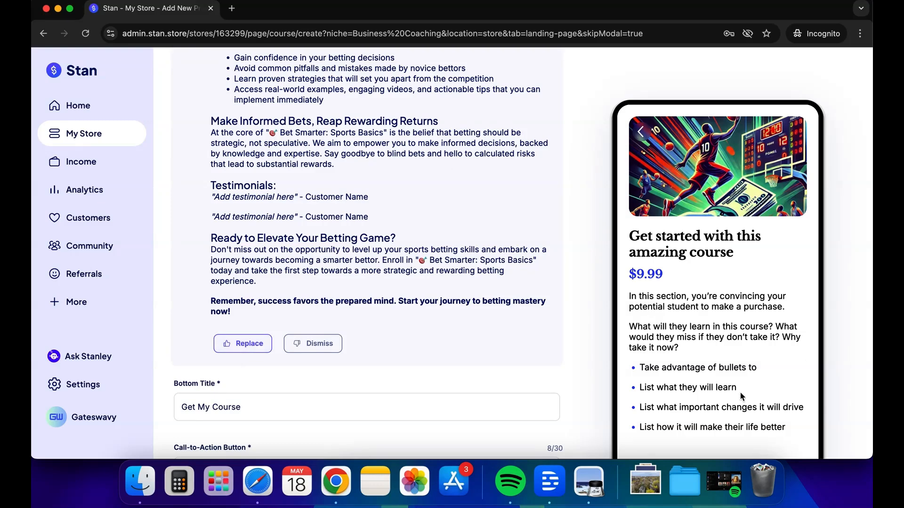
scroll(740, 396, down, 3)
scroll(696, 170, up, 3)
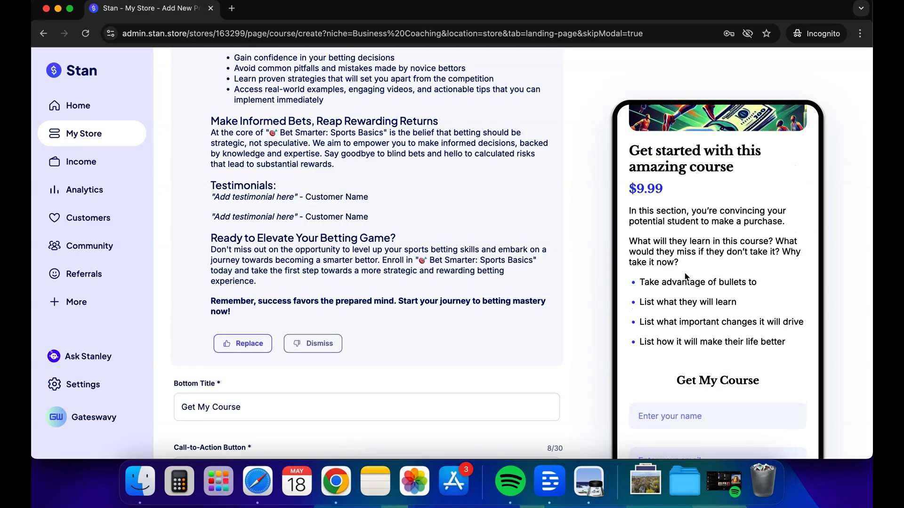
scroll(247, 339, up, 10)
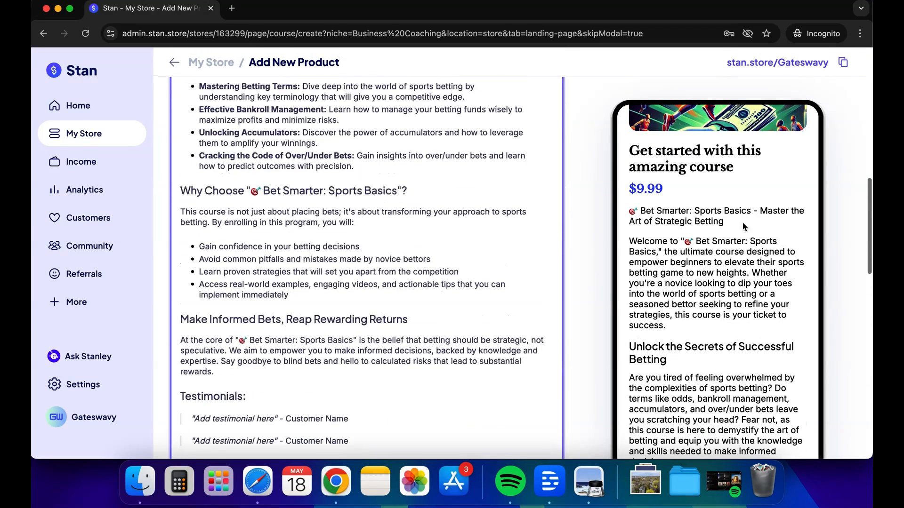
Replace the two testimonial placeholders in the description with "This course is a life changer!" and "This is what I was looking for! ❤️", adding customer names
scroll(719, 291, down, 4)
scroll(719, 291, down, 5)
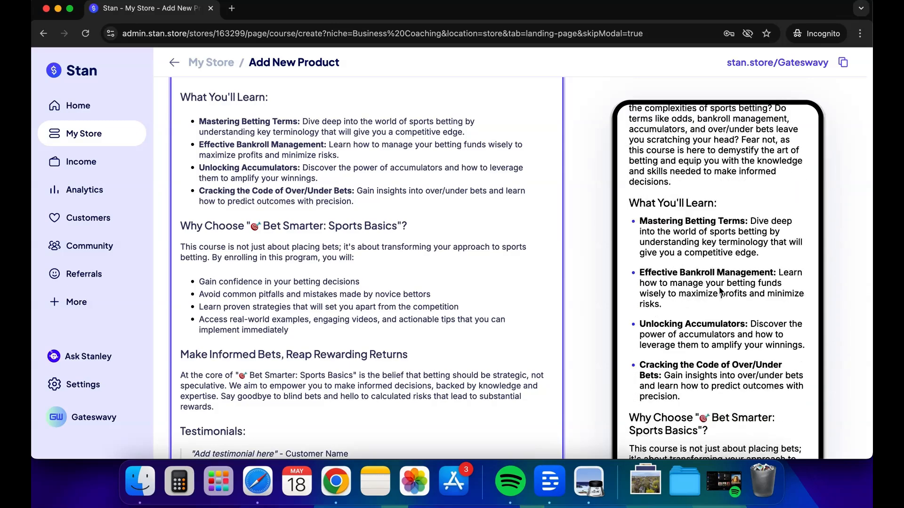
scroll(719, 291, down, 7)
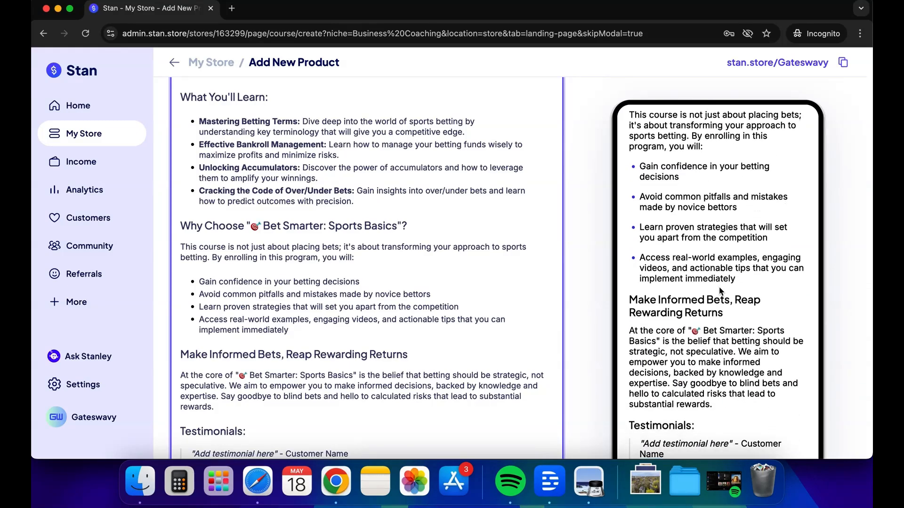
scroll(719, 291, down, 5)
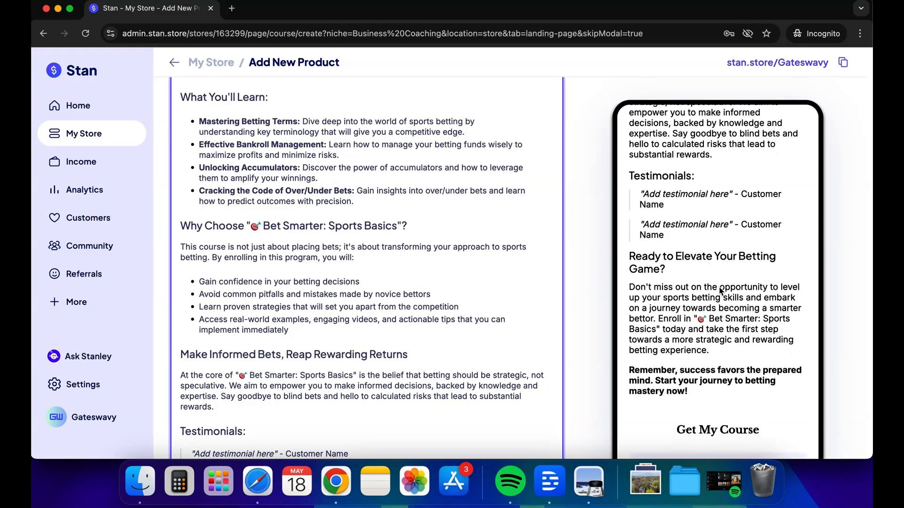
scroll(719, 290, up, 6)
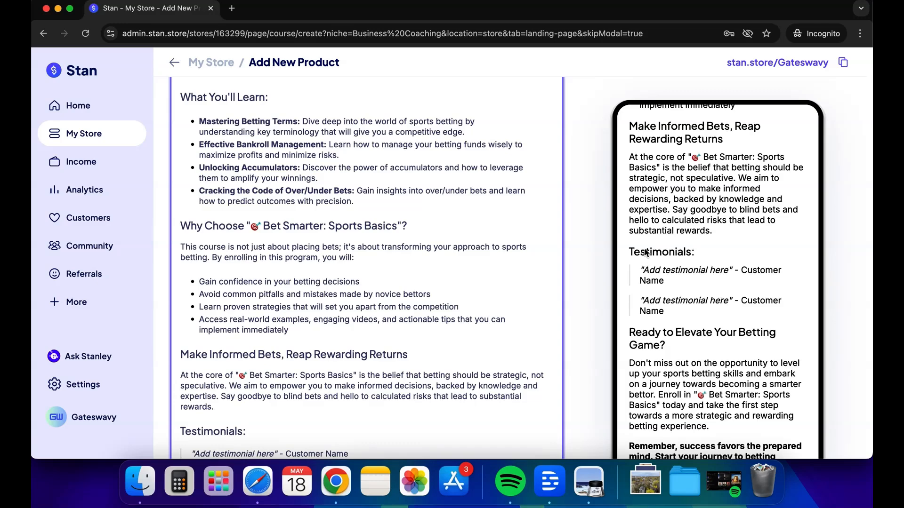
scroll(371, 292, down, 7)
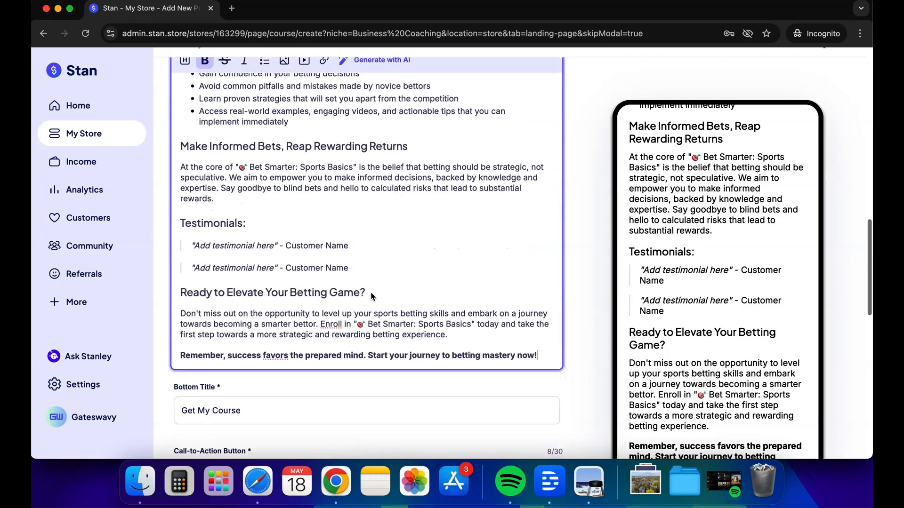
click(269, 125)
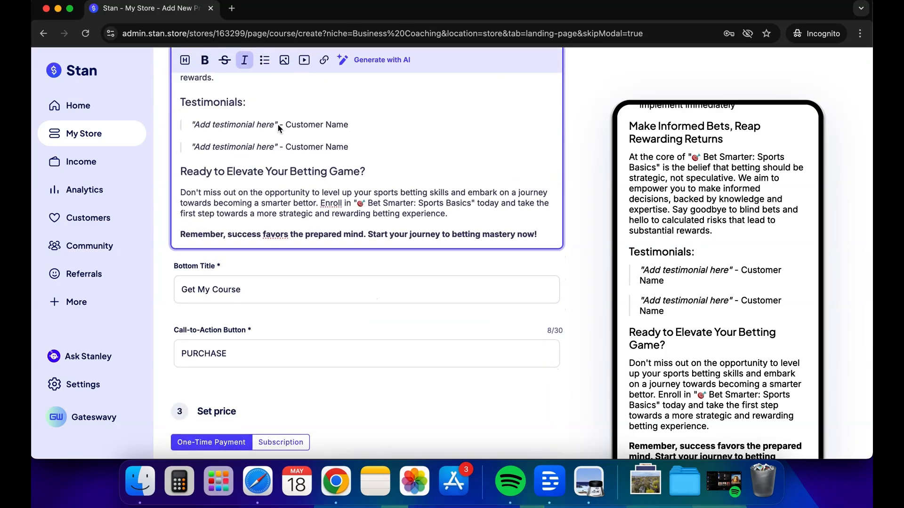
drag(274, 127, 200, 128)
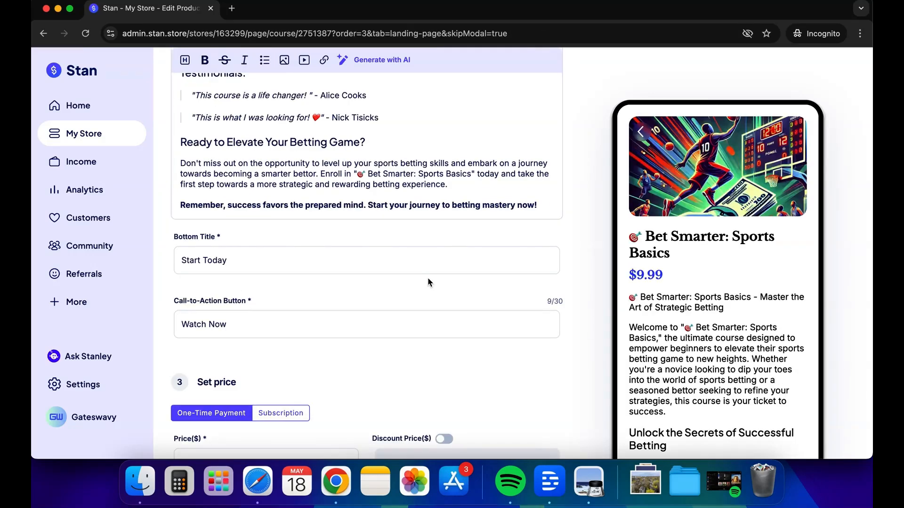
Examine the bottom title, call-to-action and price settings together with the course description in the checkout page preview
click(405, 333)
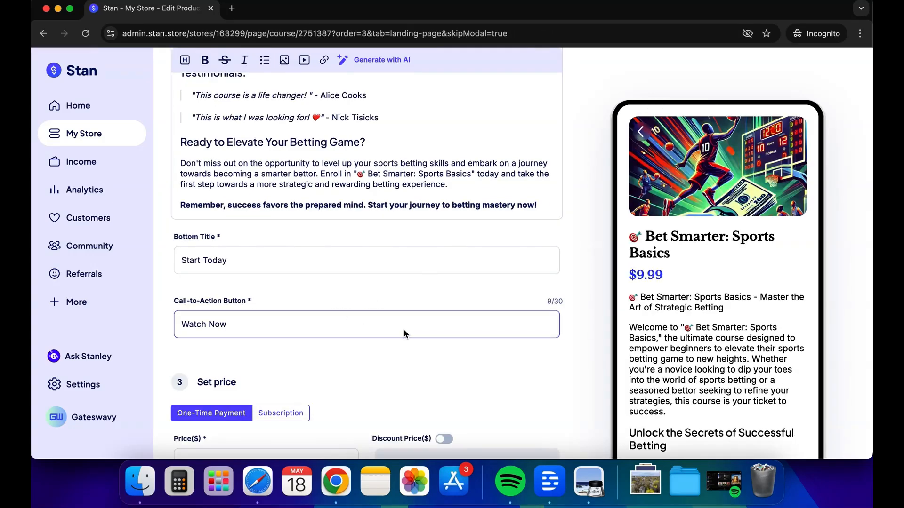
scroll(361, 309, down, 1)
scroll(360, 311, down, 5)
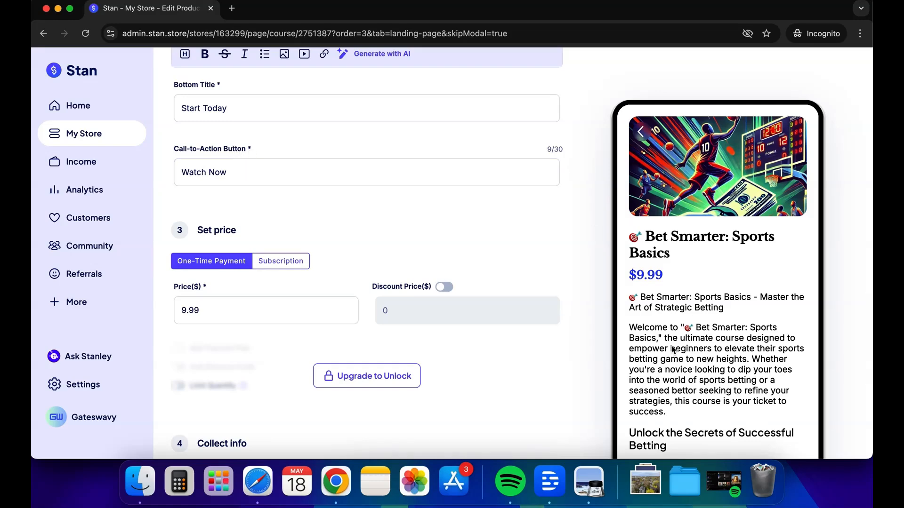
scroll(735, 331, down, 5)
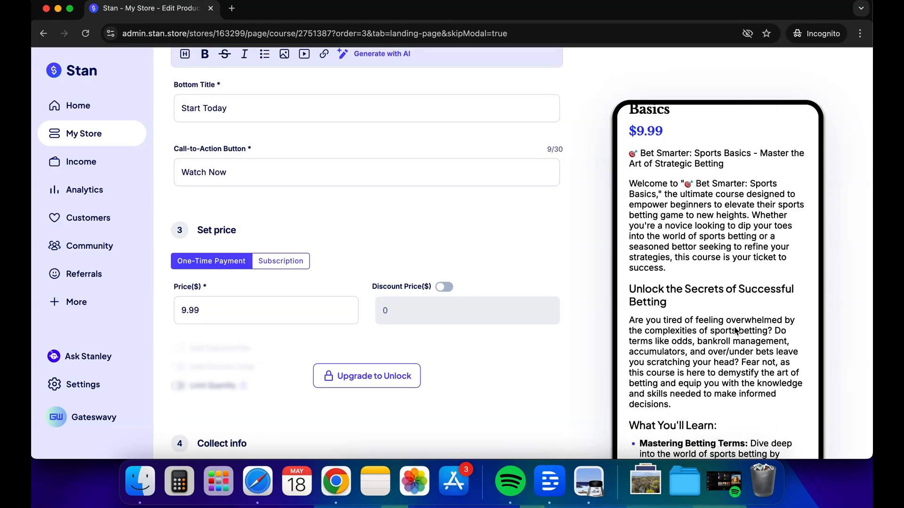
scroll(736, 331, down, 10)
scroll(735, 331, up, 15)
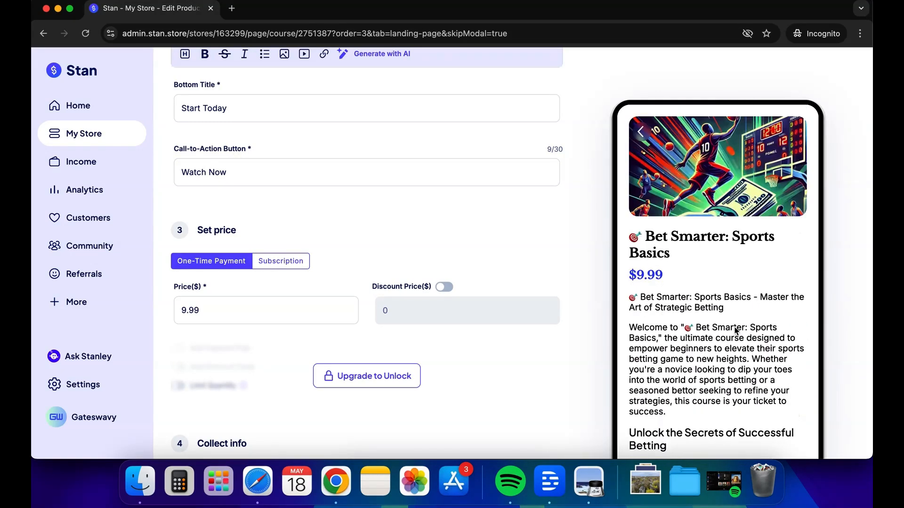
scroll(735, 331, down, 10)
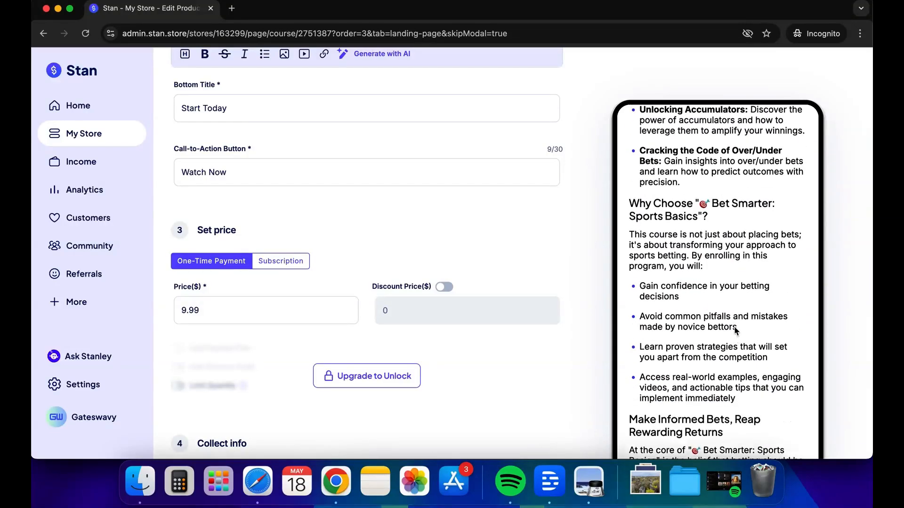
scroll(736, 331, up, 4)
Insert the picture of cash beside a basketball hoop into the description body, below the welcome paragraph
scroll(386, 273, up, 10)
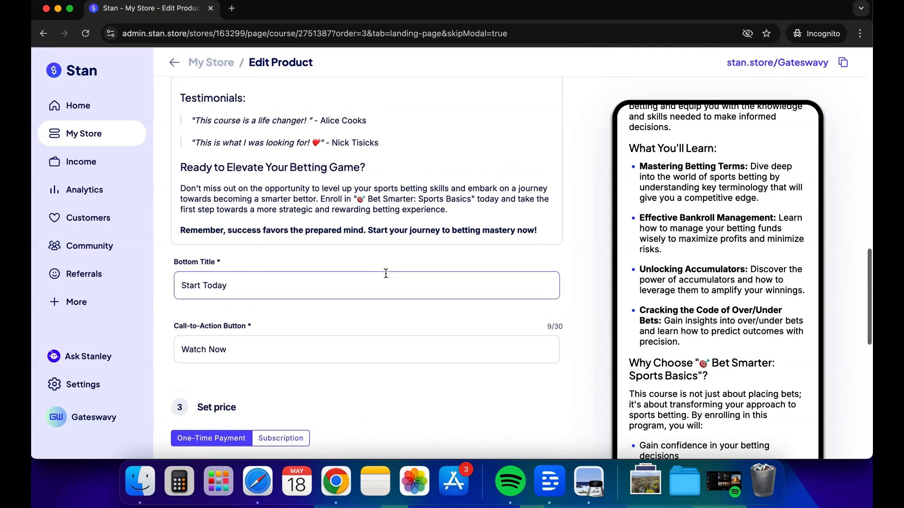
scroll(385, 273, up, 2)
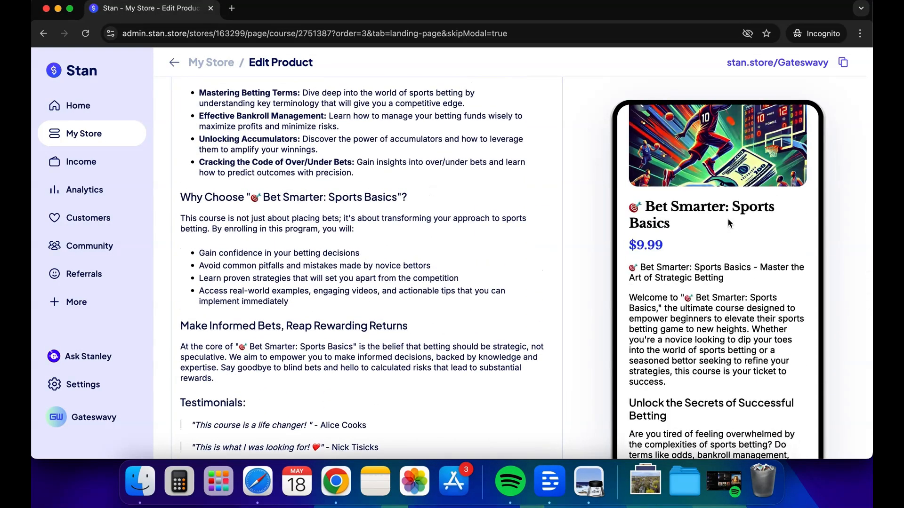
scroll(279, 215, up, 3)
scroll(279, 215, up, 5)
scroll(281, 219, down, 2)
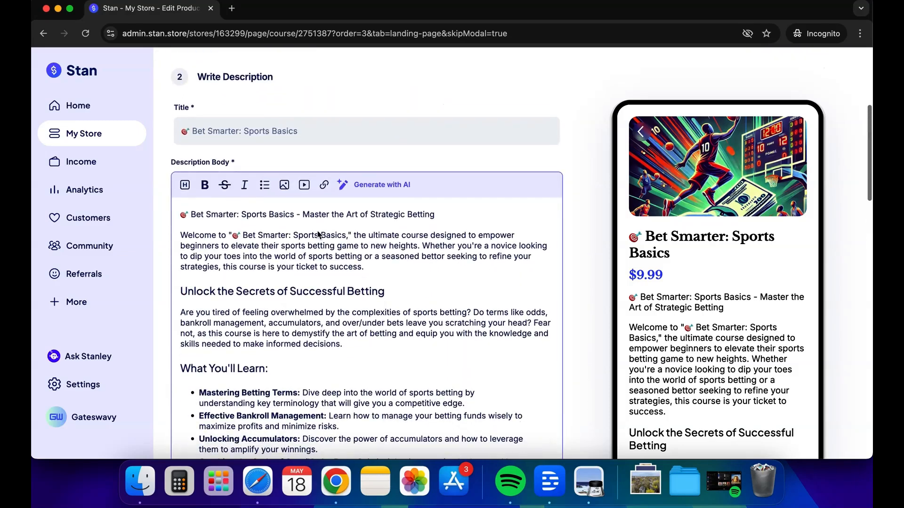
click(384, 257)
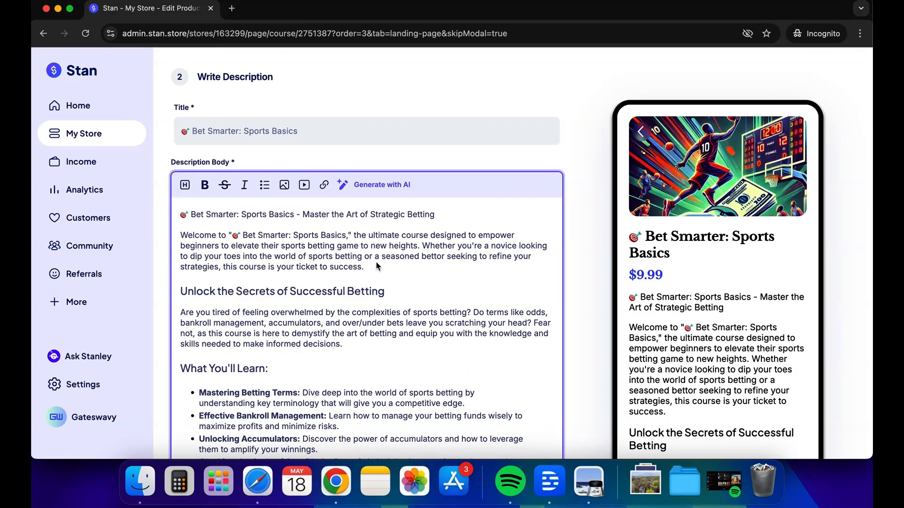
key(Return)
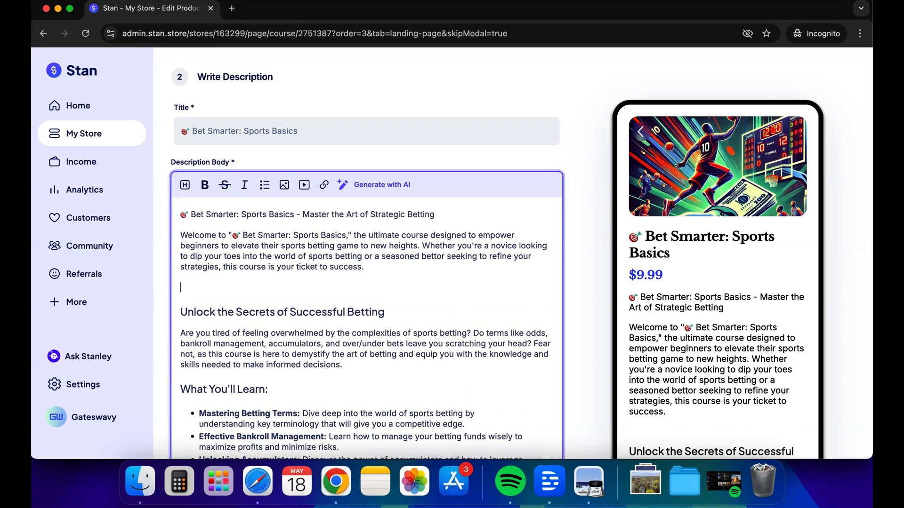
click(284, 188)
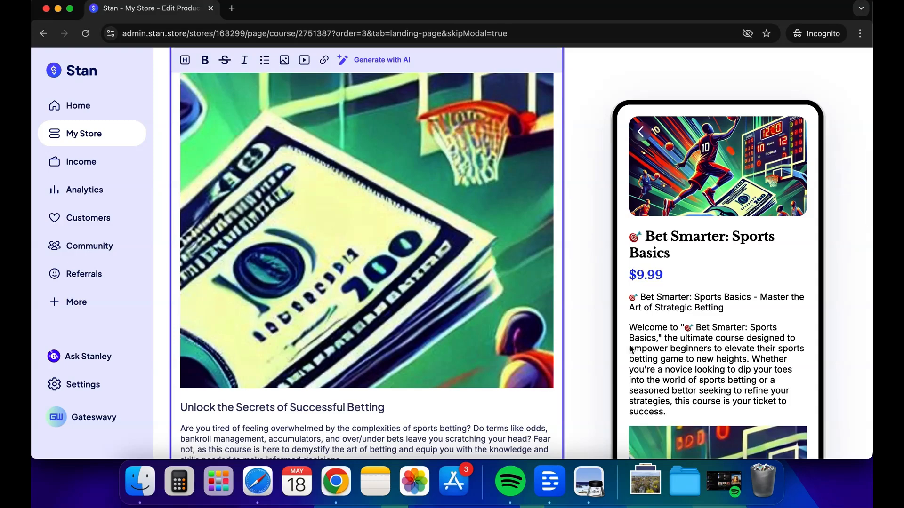
Check how the inserted picture and the surrounding description sections look in the editor and the page preview
scroll(412, 237, up, 2)
scroll(412, 238, up, 2)
scroll(670, 334, down, 10)
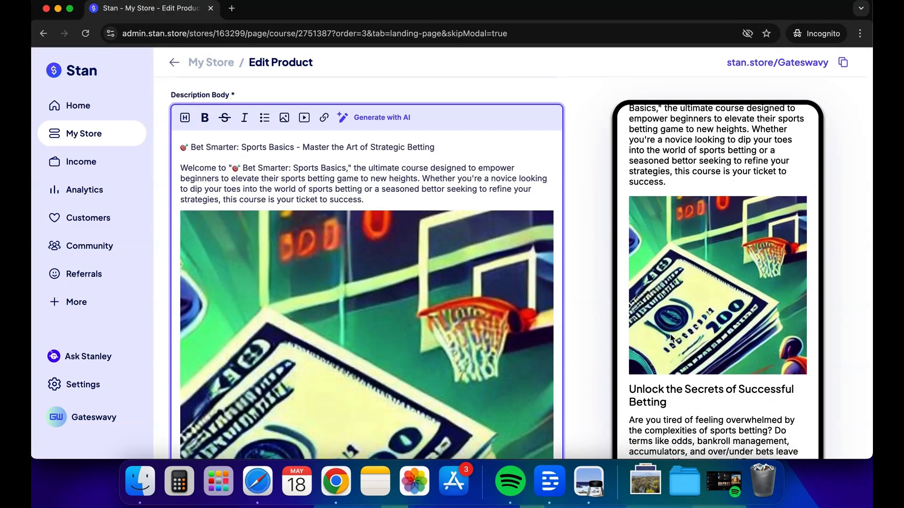
scroll(672, 338, down, 3)
scroll(351, 330, down, 15)
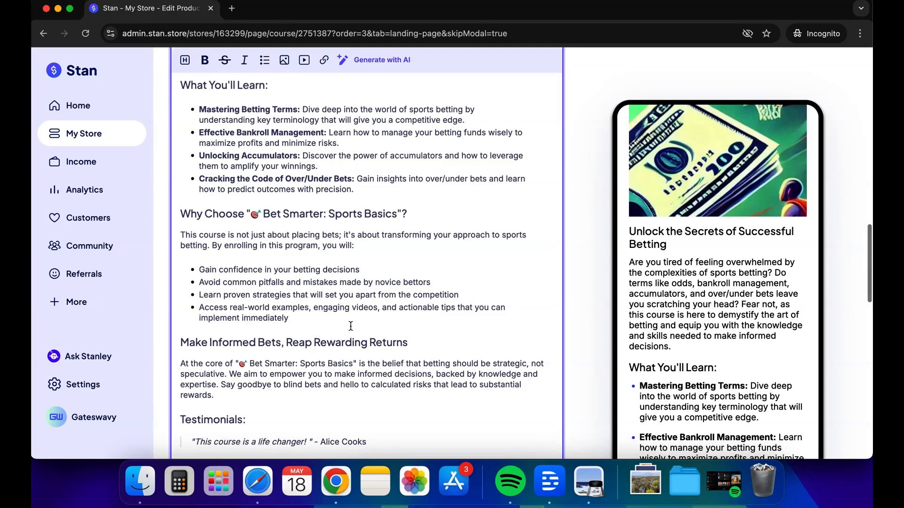
scroll(351, 326, up, 9)
scroll(350, 326, down, 8)
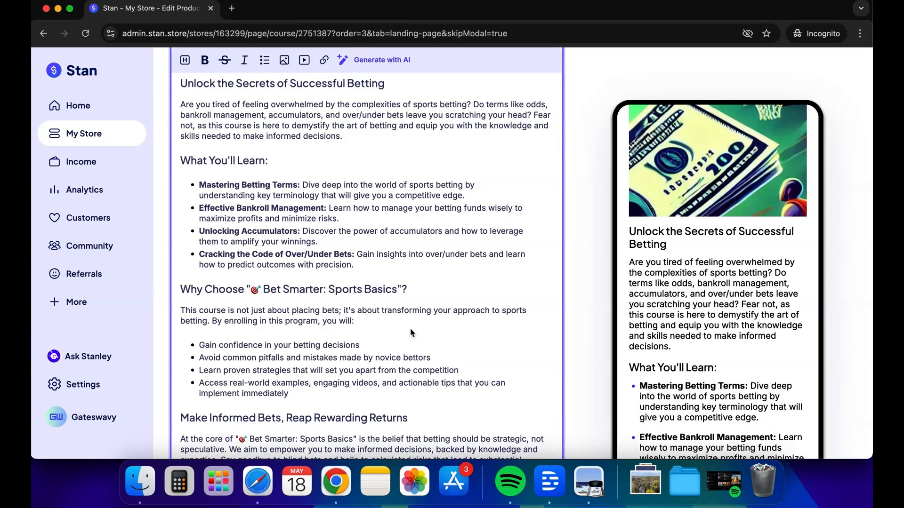
Examine the subscription pricing and its recurring billing options, and return the price type to One-Time Payment
scroll(410, 332, down, 20)
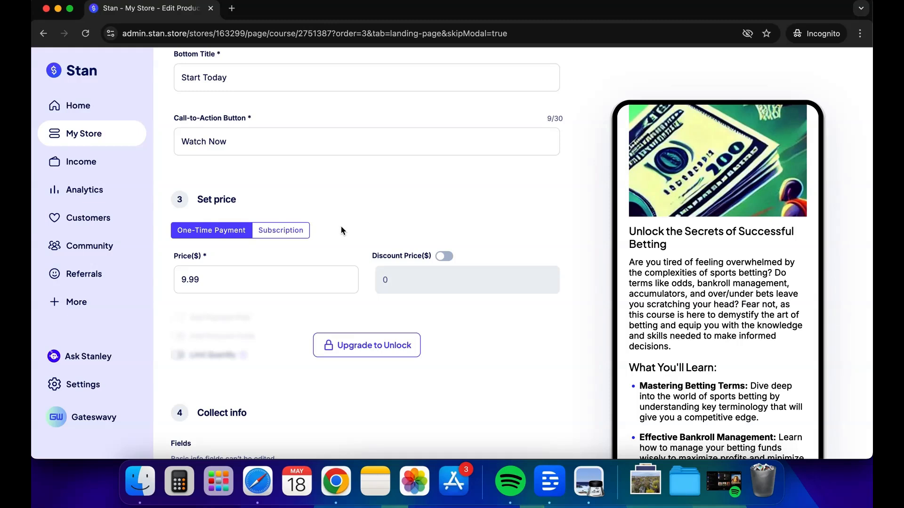
click(296, 233)
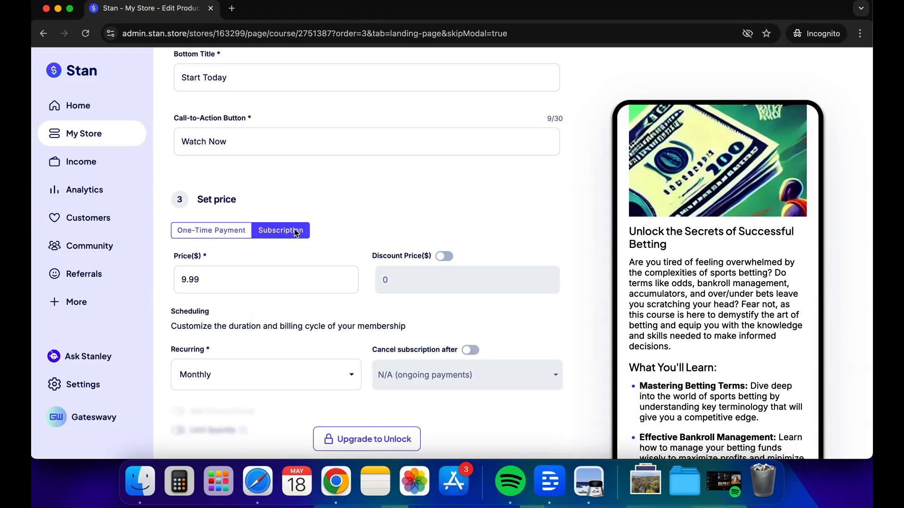
click(297, 276)
click(242, 373)
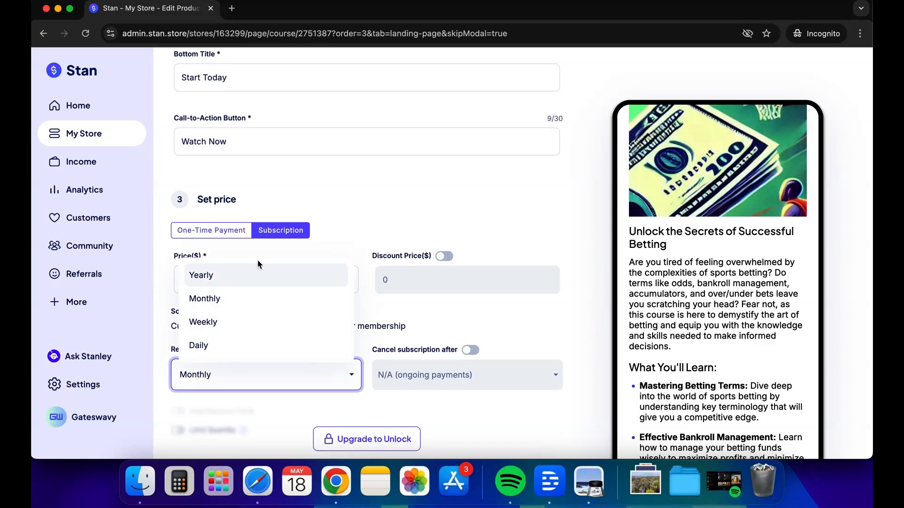
click(219, 232)
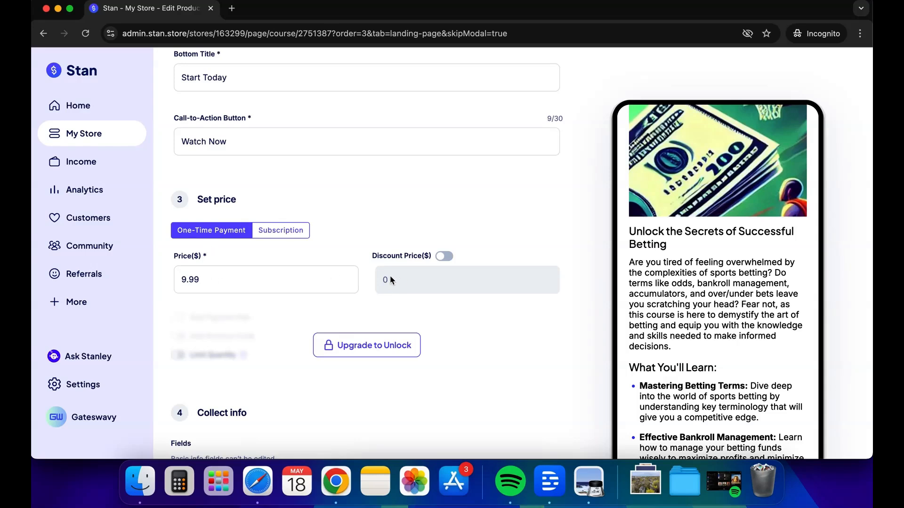
Try the discount price option by switching it on and back off, and proceed to the Collect info fields
click(446, 256)
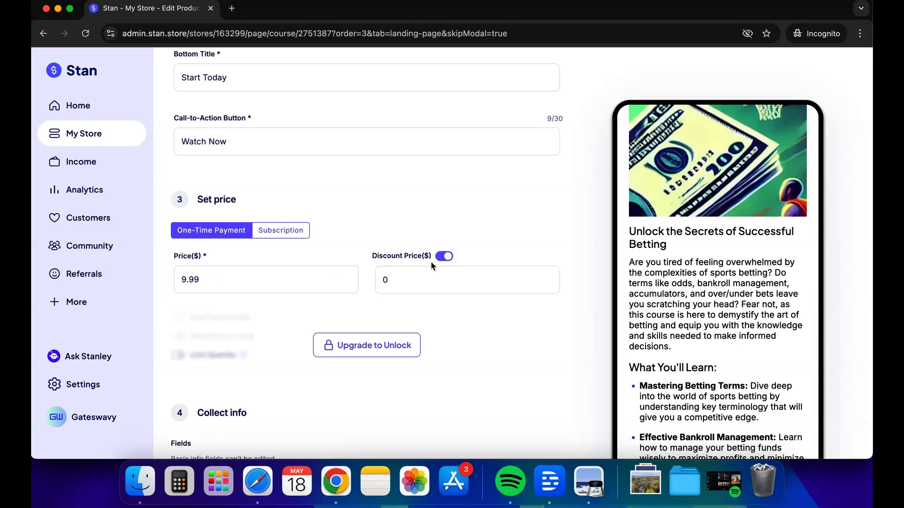
click(445, 257)
scroll(445, 256, down, 5)
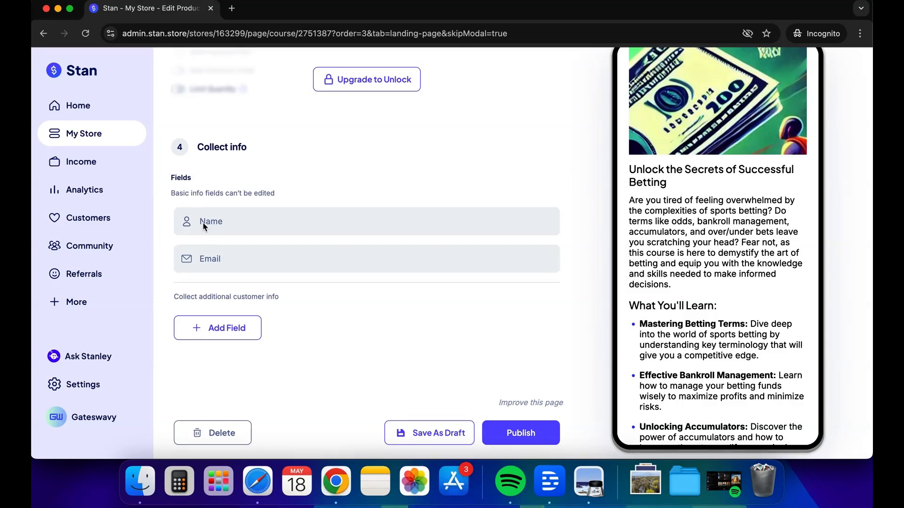
Add a Phone Number field to the collected customer info and make it required
scroll(753, 321, down, 15)
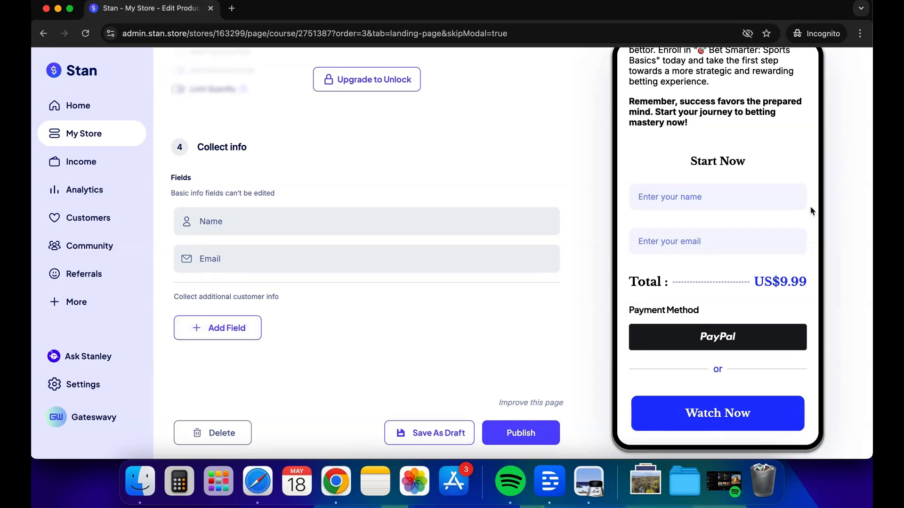
click(238, 335)
click(221, 207)
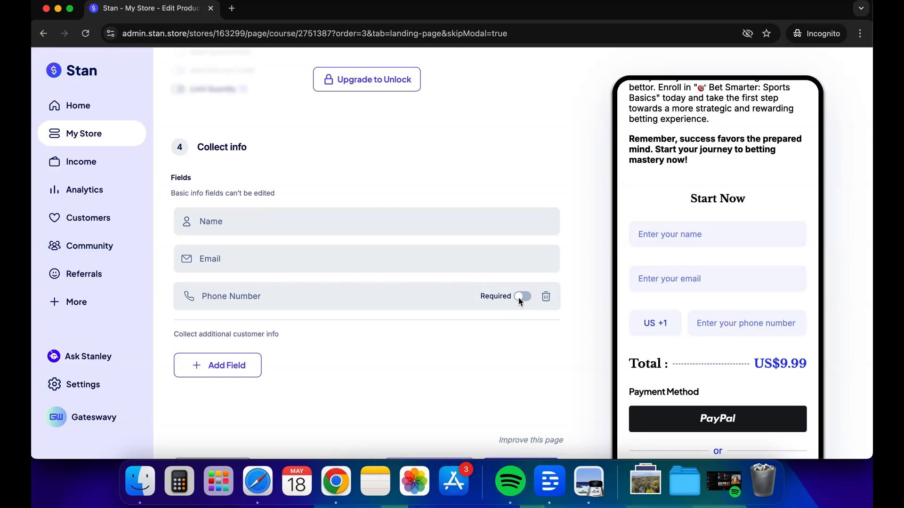
Add a text field to the additional customer info and title it "This is a great opportunity."
click(234, 362)
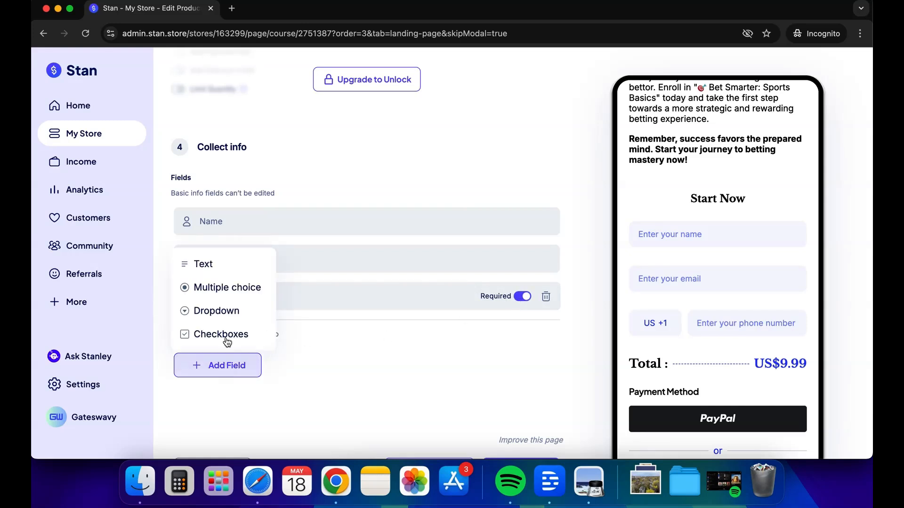
click(196, 263)
scroll(272, 352, down, 3)
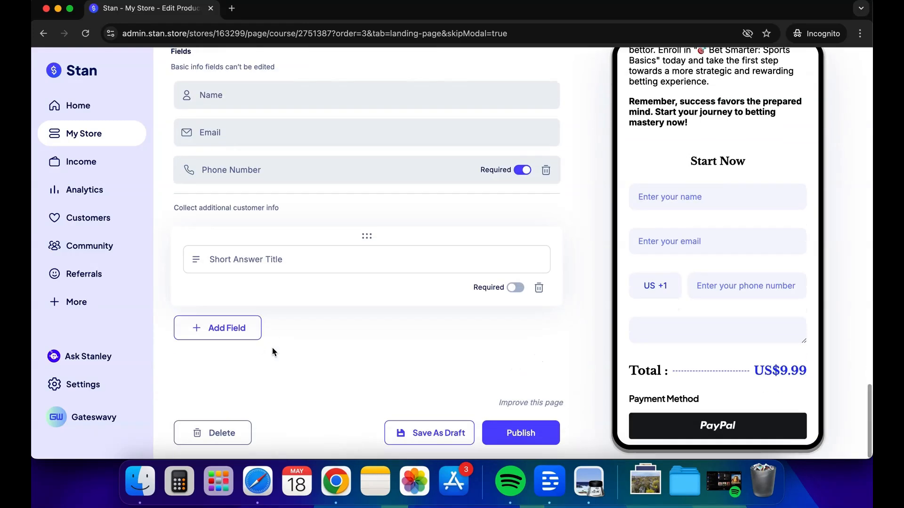
click(302, 269)
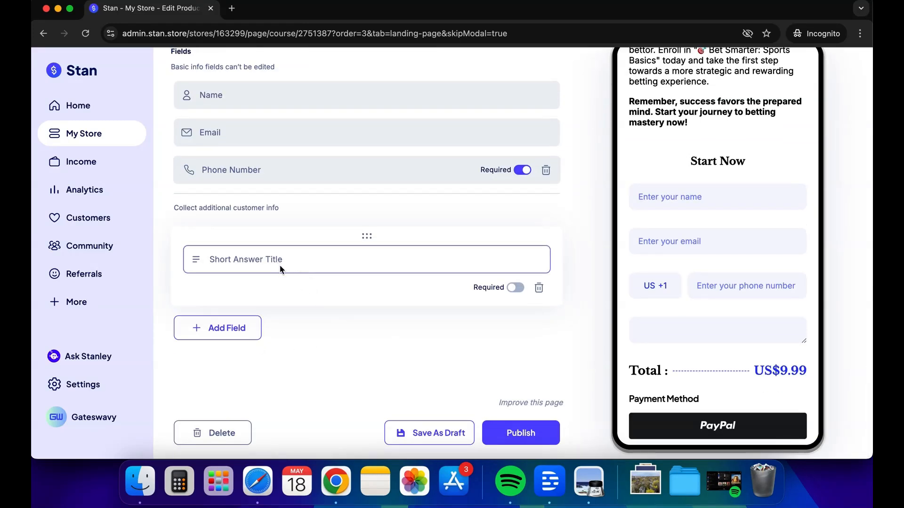
text(This is a great opportunity.)
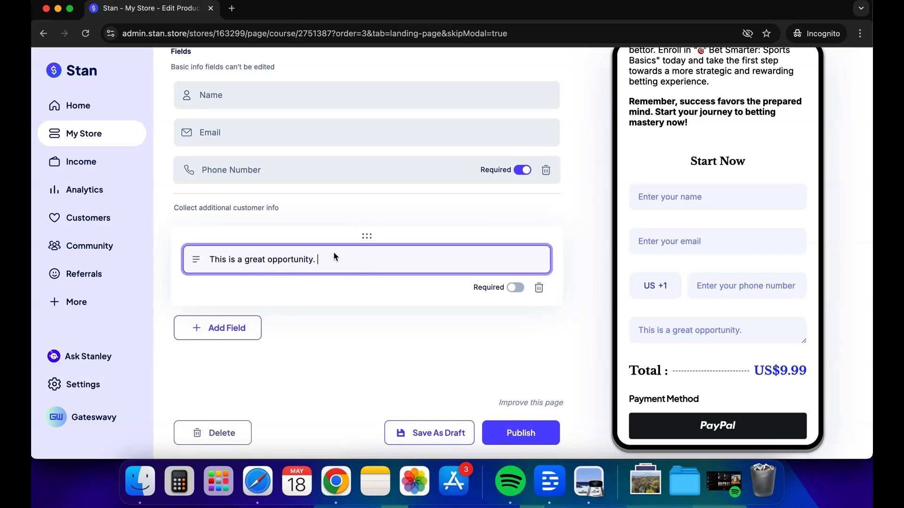
Add a multiple choice field titled "Are you employed?" with the options Yes and Now
click(225, 332)
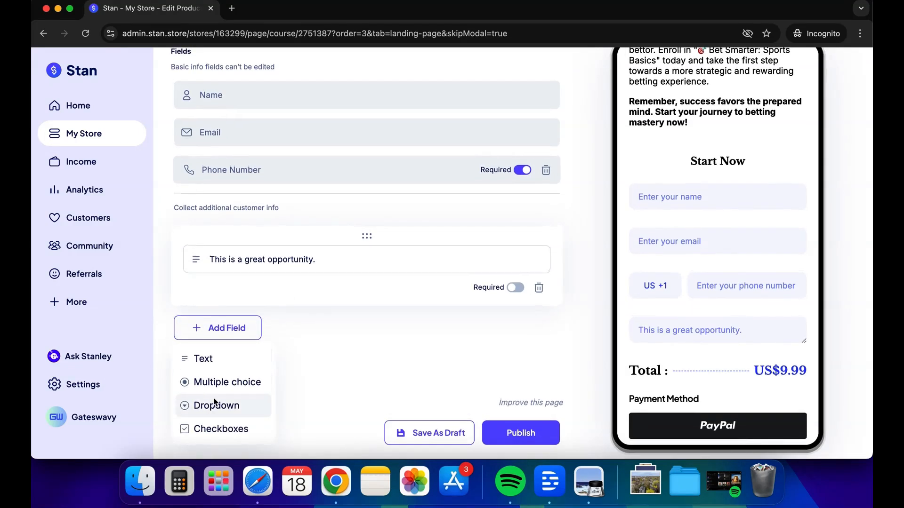
click(221, 382)
scroll(420, 348, down, 5)
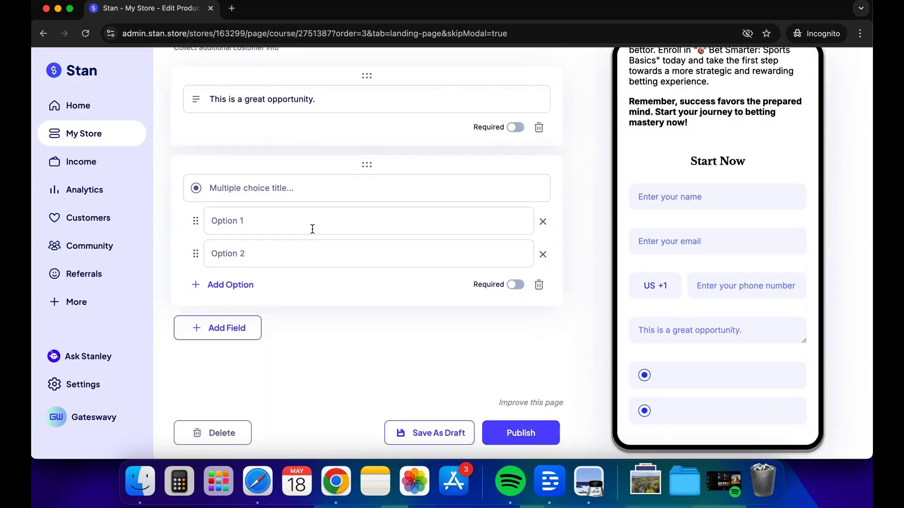
click(292, 185)
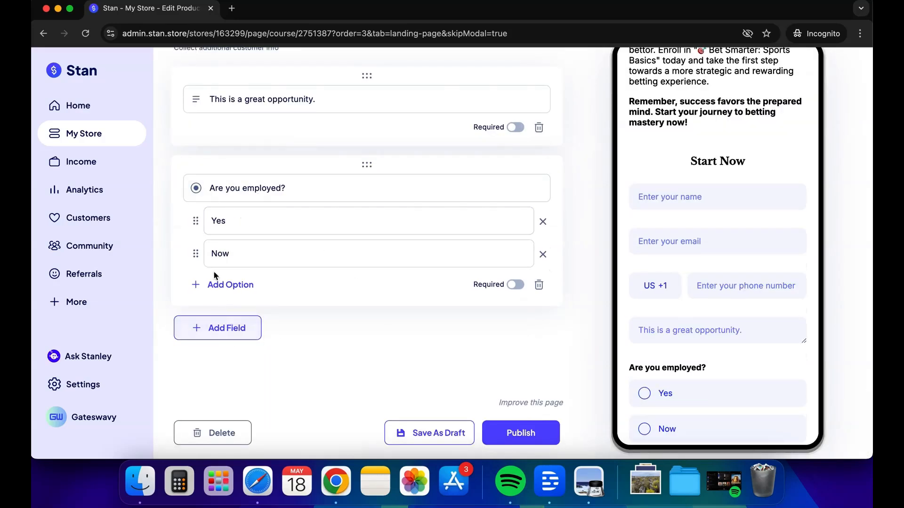
Add a dropdown field titled "Are you new to betting?" with the options Yes, Newbie and I have gambled before
click(230, 328)
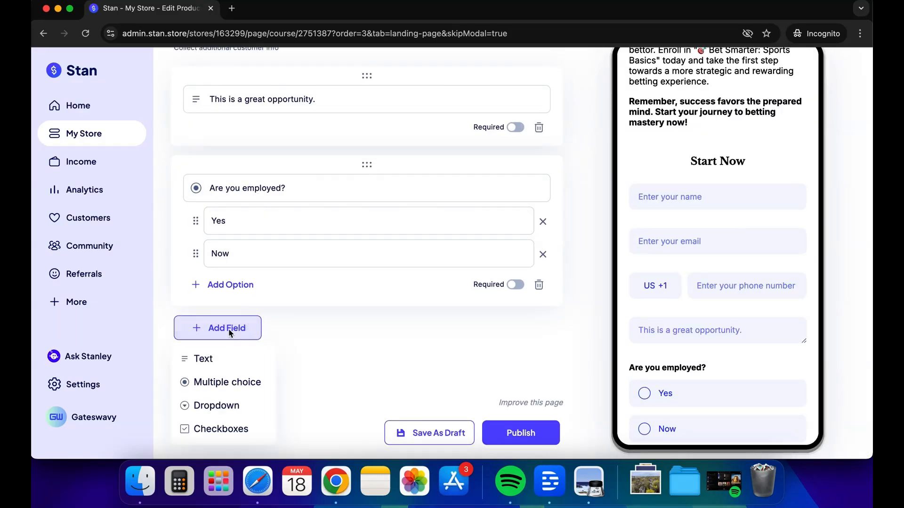
click(216, 406)
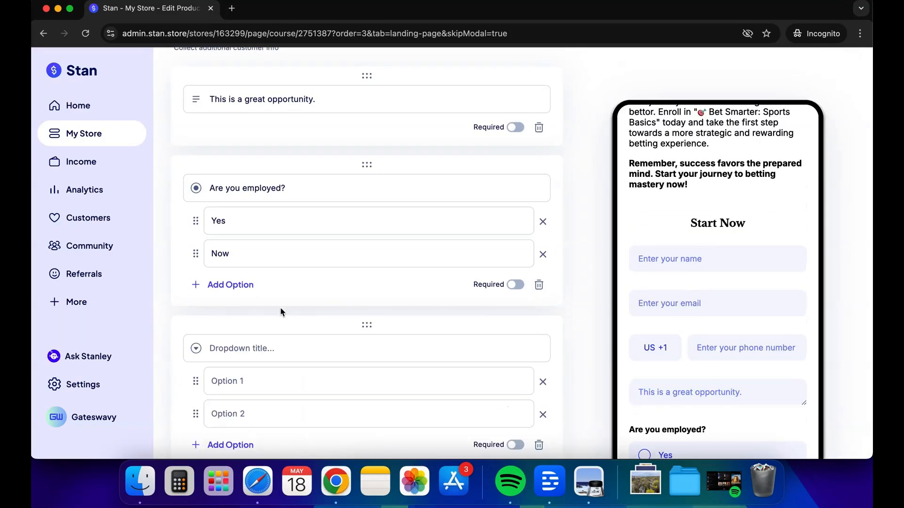
scroll(280, 306, down, 3)
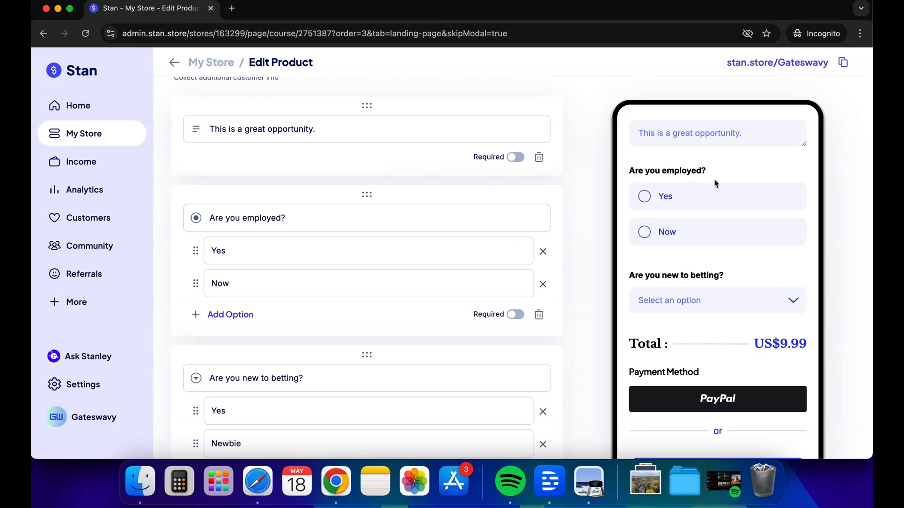
Check the new questions in the page preview and correct the second employment option to No
scroll(728, 225, up, 1)
scroll(728, 225, down, 1)
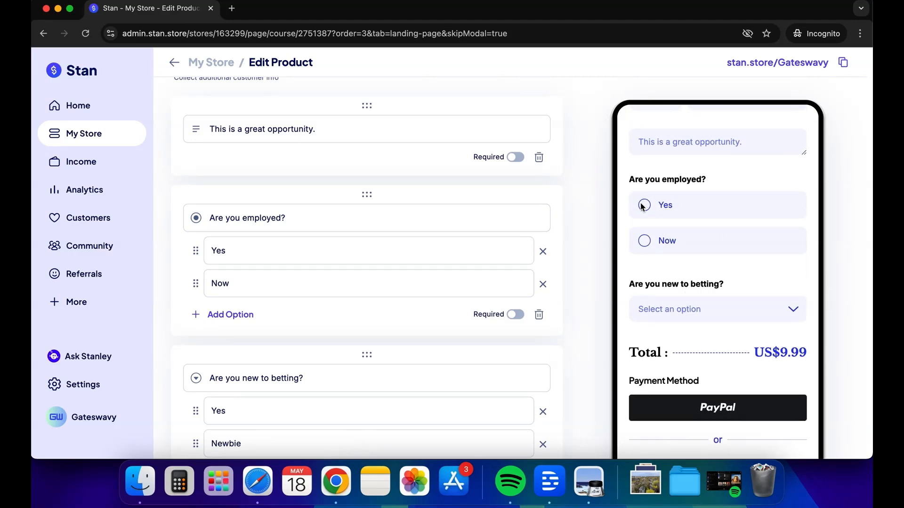
click(327, 281)
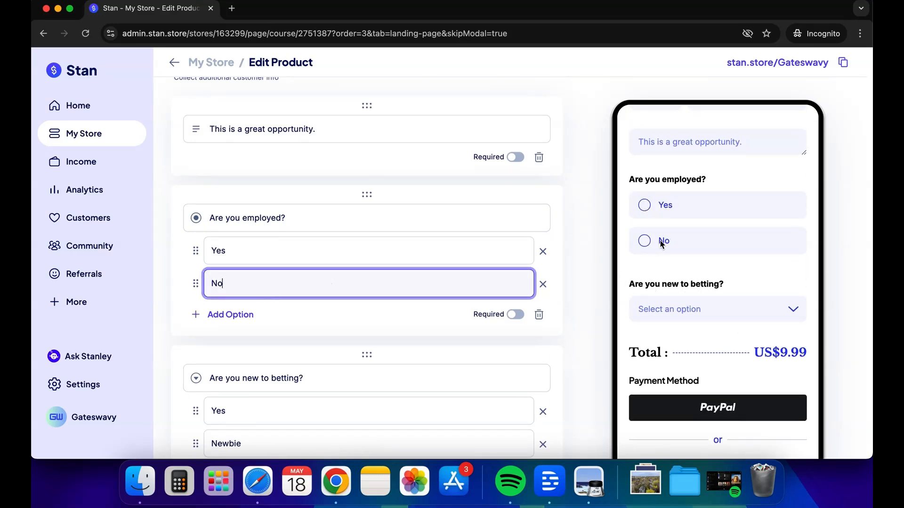
click(636, 267)
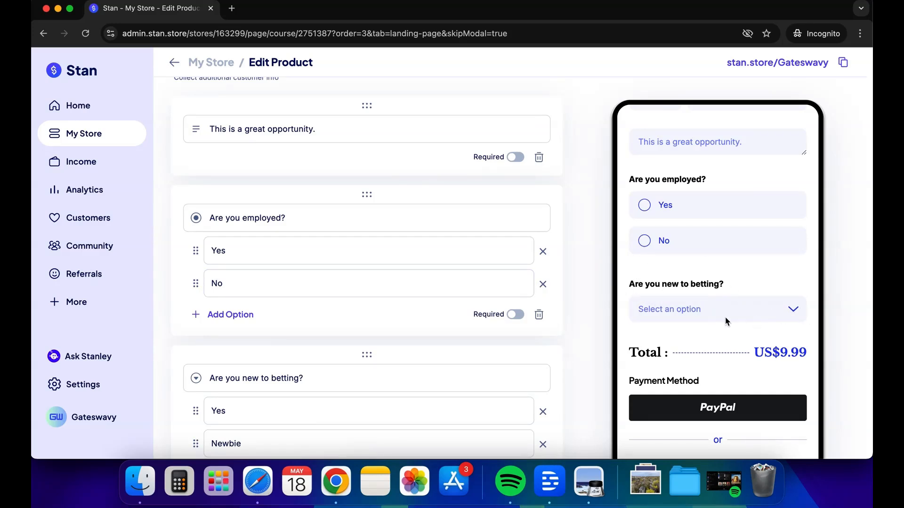
Add a checkboxes field below the betting experience question, leaving its title and two options blank
scroll(407, 362, down, 5)
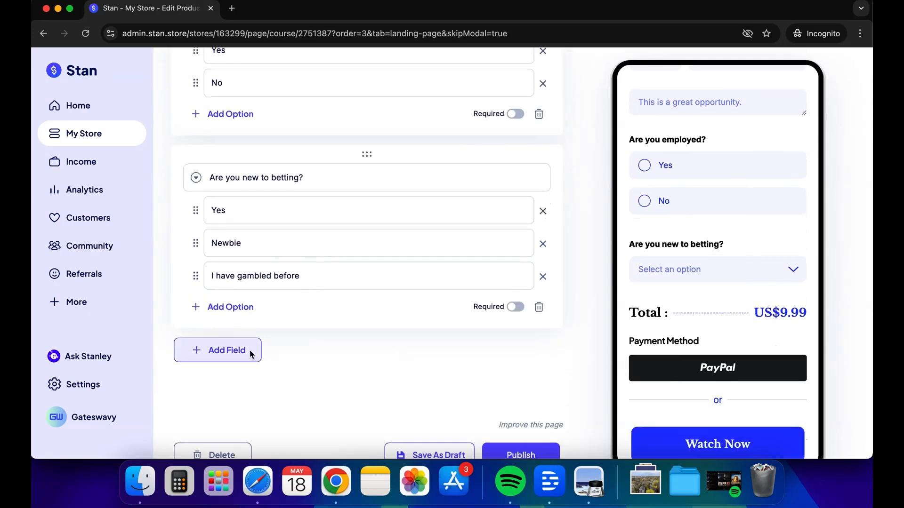
click(218, 349)
scroll(302, 317, down, 3)
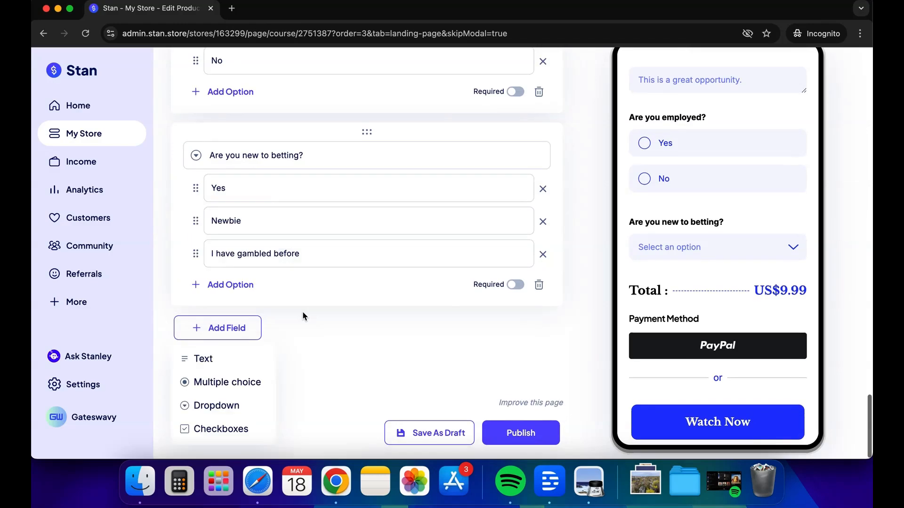
click(221, 428)
scroll(340, 351, down, 3)
Review the whole checkout page preview and save the product as a draft
scroll(725, 276, up, 10)
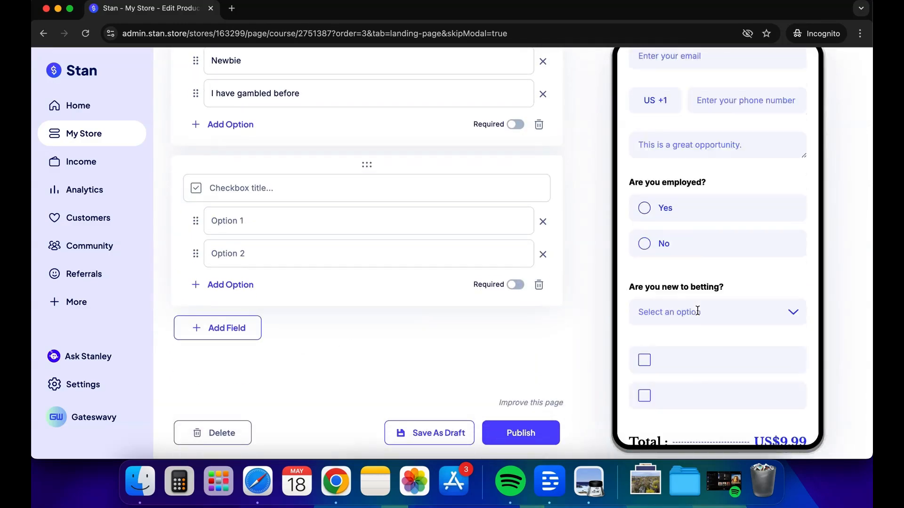
scroll(697, 311, up, 3)
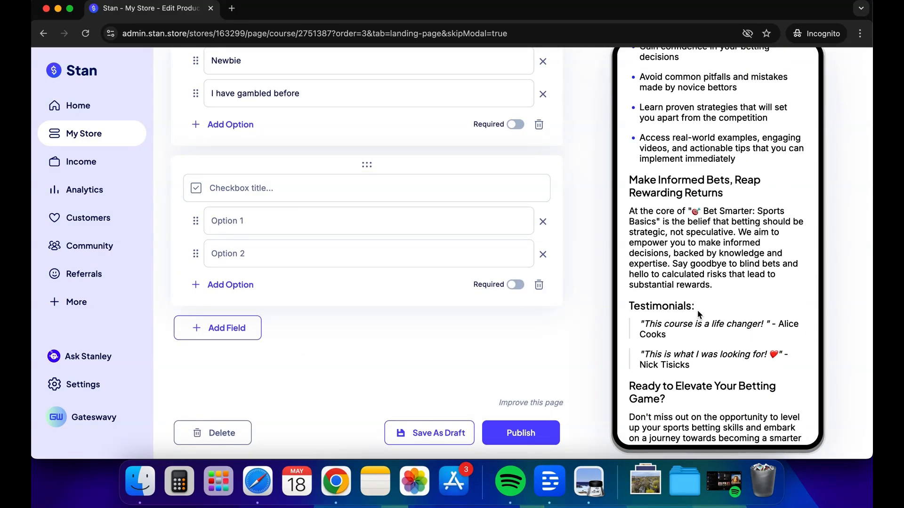
scroll(699, 315, up, 15)
scroll(699, 314, down, 20)
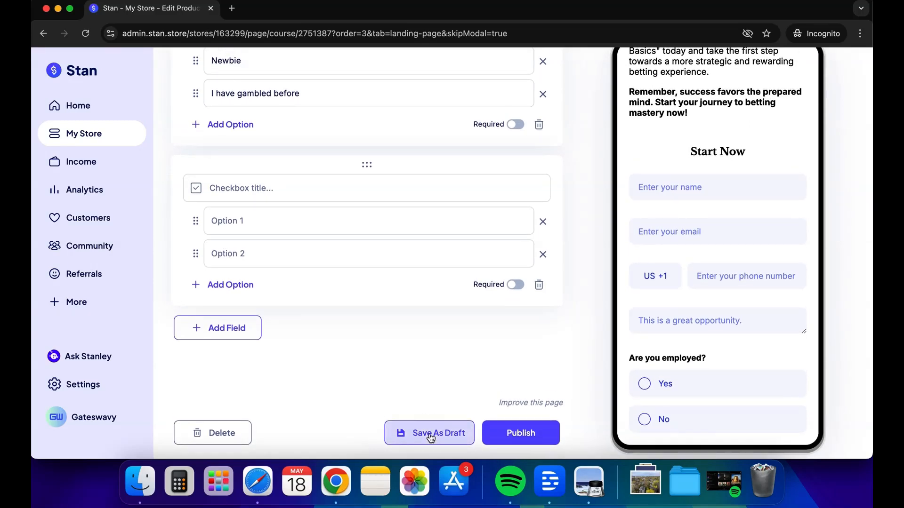
click(430, 438)
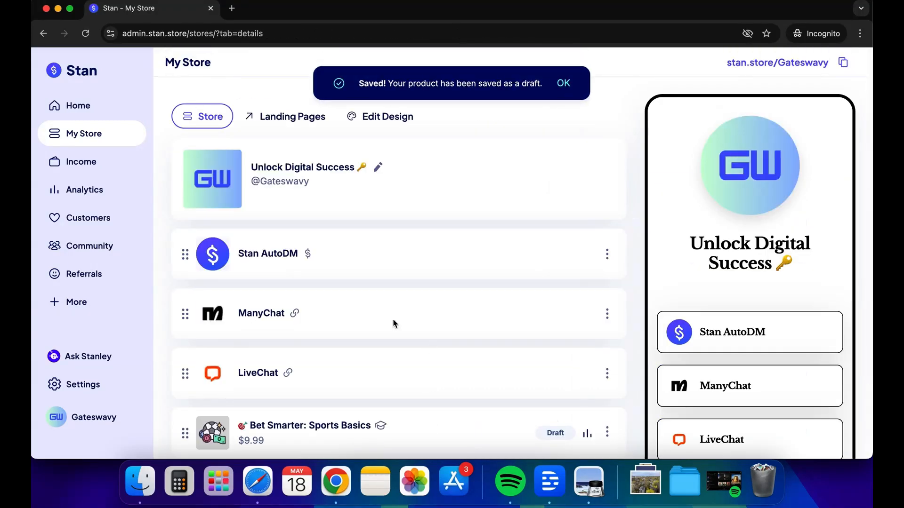
Reopen the Bet Smarter: Sports Basics draft and review its checkout page content in the preview
scroll(392, 318, down, 3)
click(328, 329)
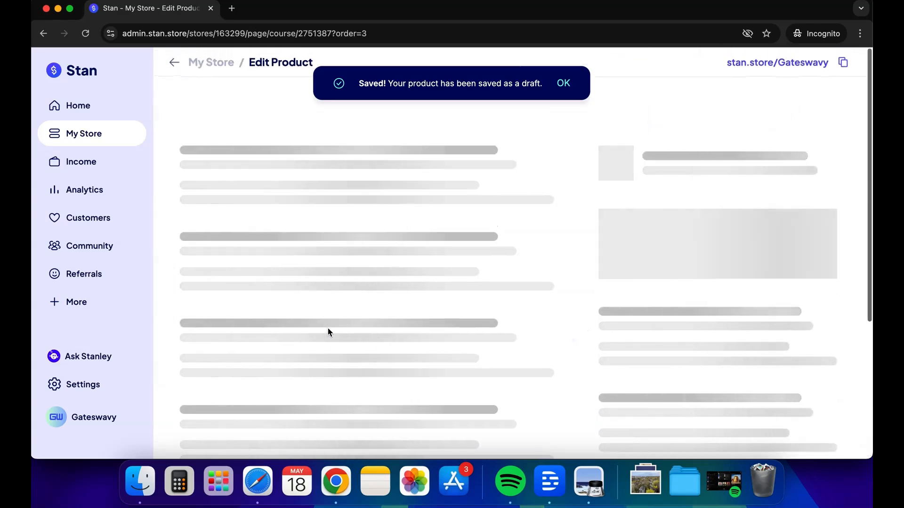
click(565, 84)
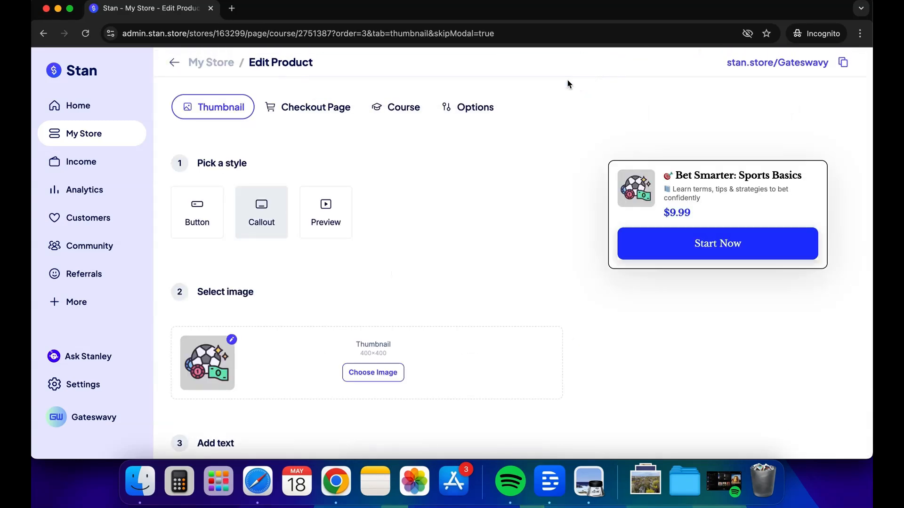
click(287, 109)
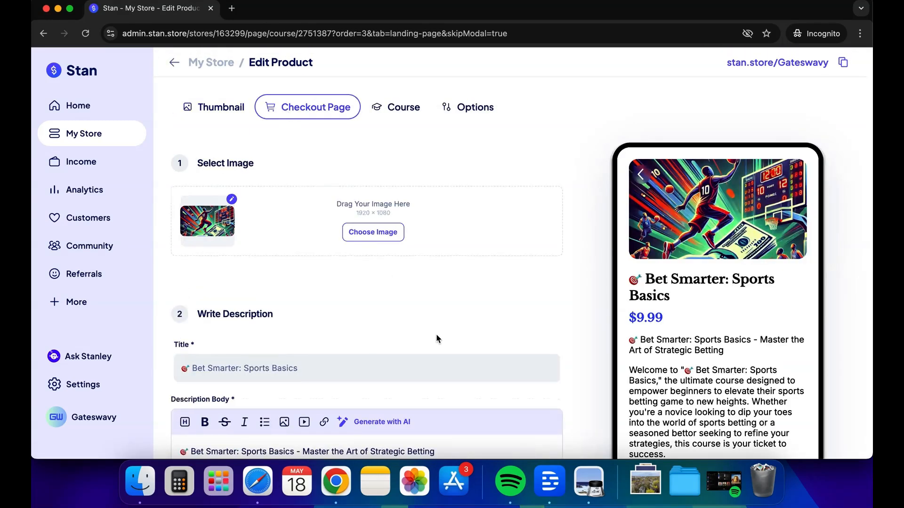
scroll(436, 334, down, 2)
scroll(436, 334, up, 2)
scroll(713, 372, down, 15)
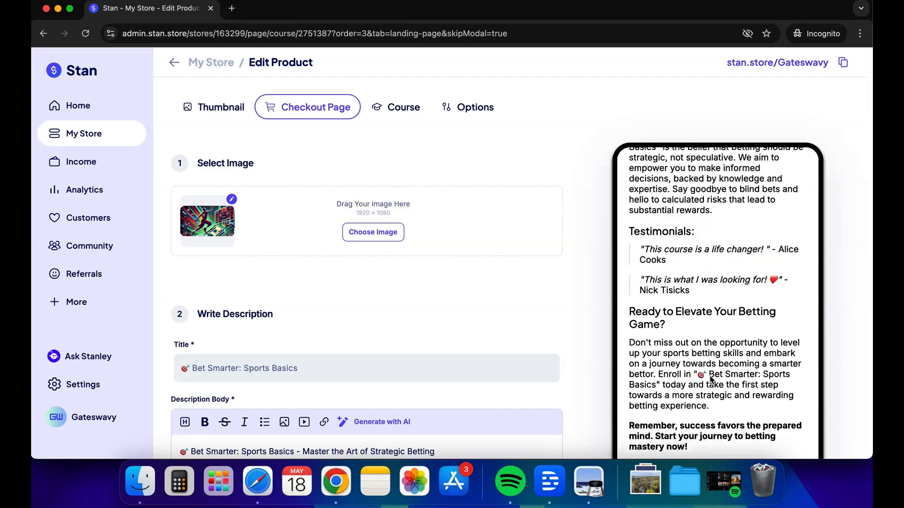
scroll(709, 375, up, 5)
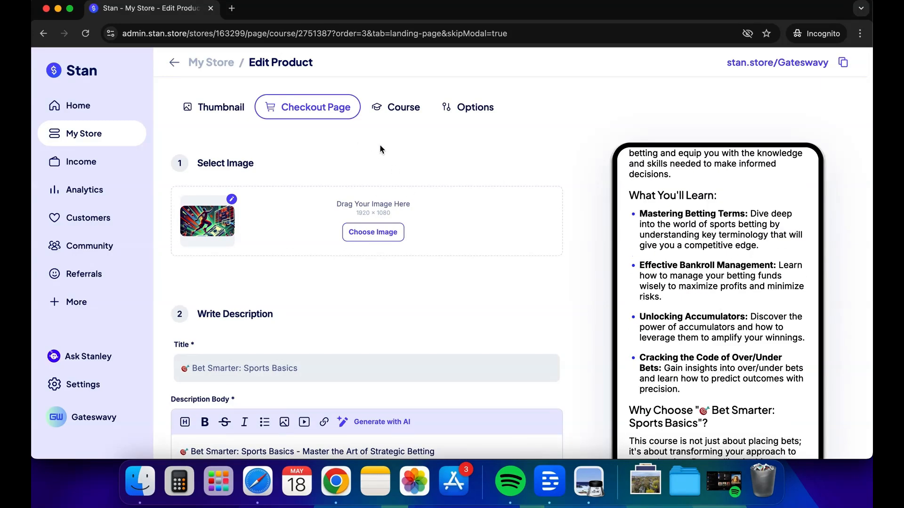
Examine the default course homepage and module structure, collapsing the lessons of Module 1: Introduction
click(405, 108)
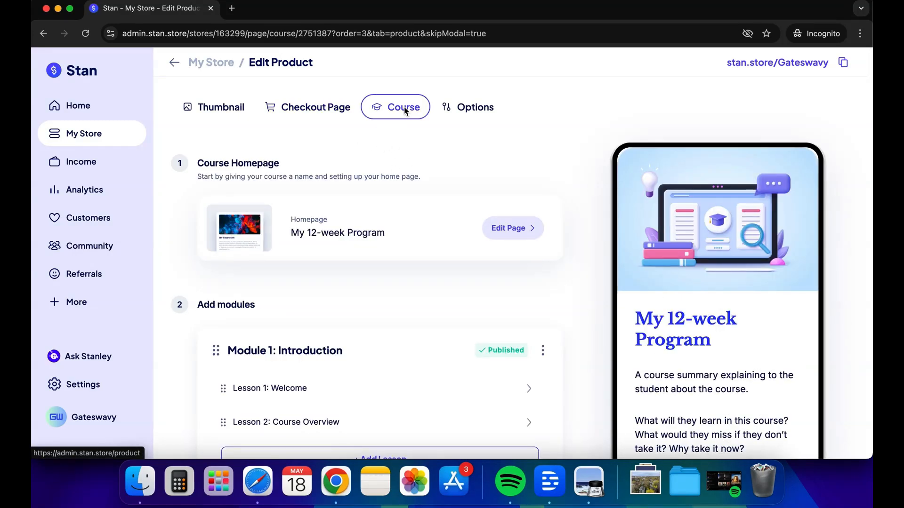
scroll(683, 354, down, 4)
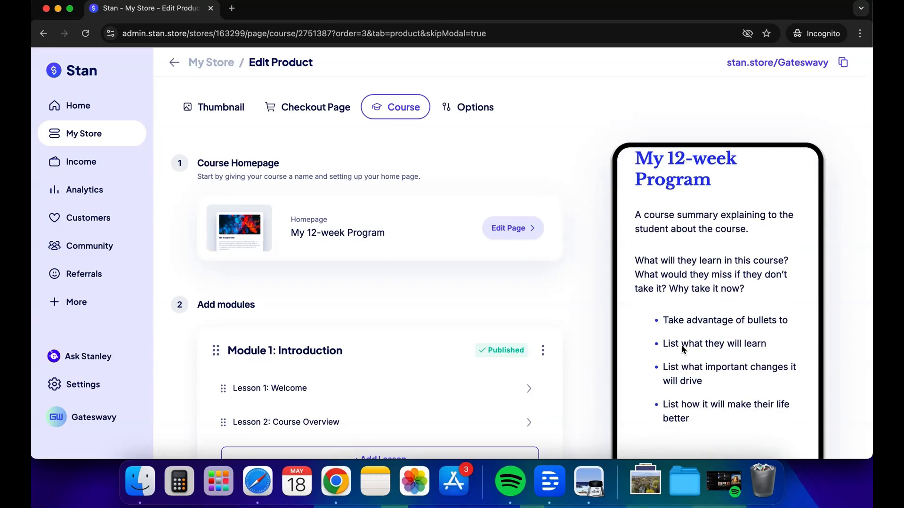
scroll(372, 331, down, 4)
scroll(371, 326, up, 1)
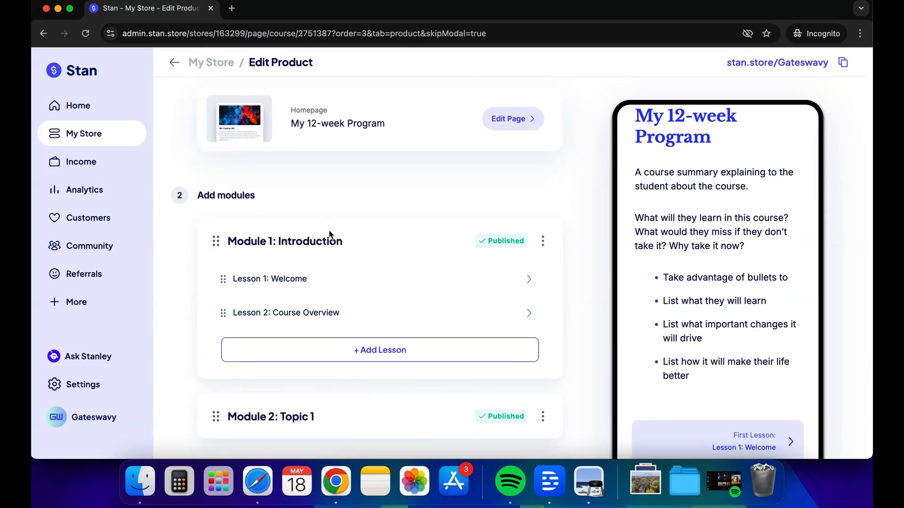
scroll(278, 360, down, 4)
scroll(304, 238, up, 3)
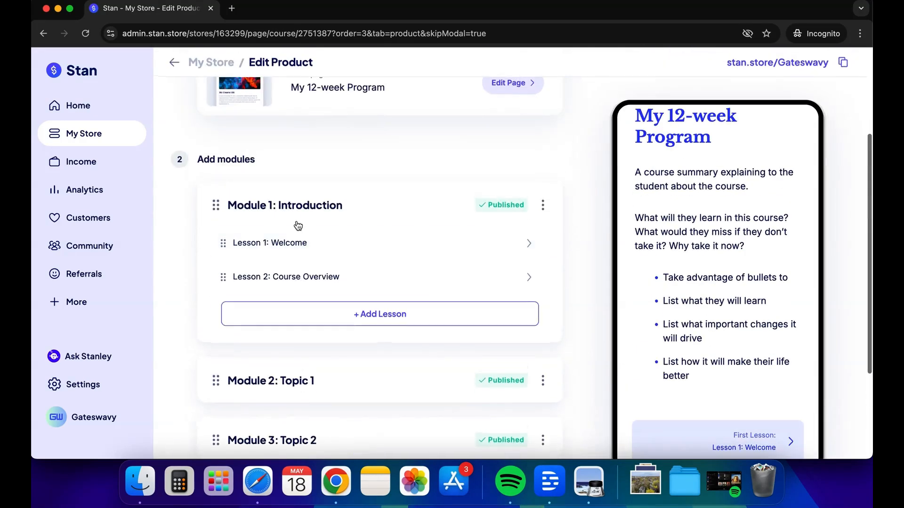
click(295, 205)
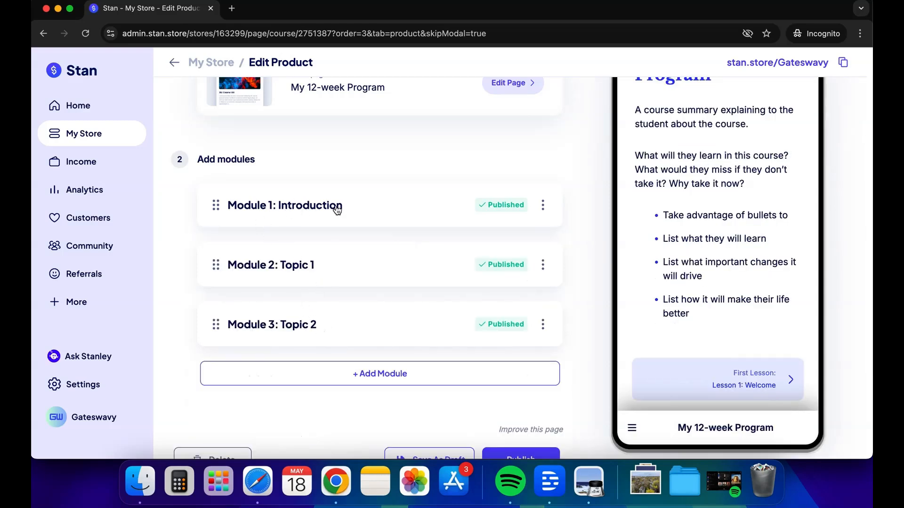
scroll(334, 209, up, 3)
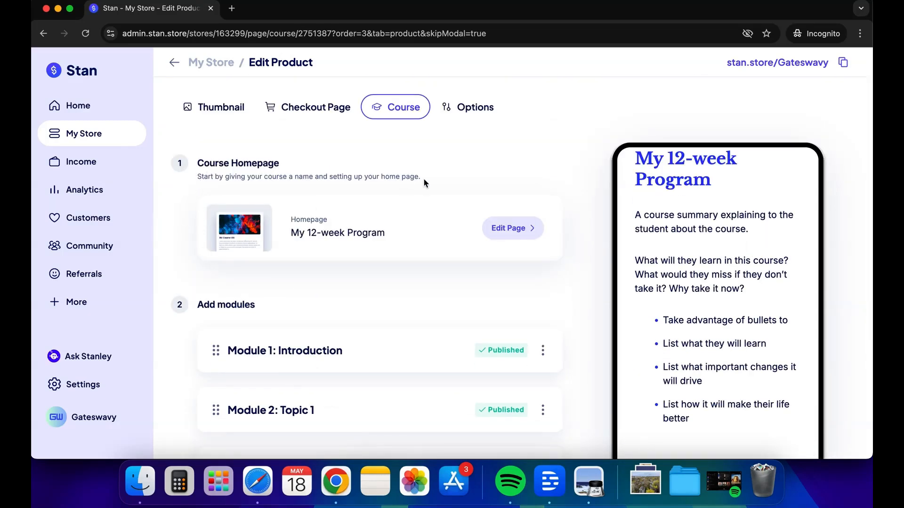
Give the course homepage the phone-betting image, the title "Smart Betting Blueprint: 3-Week Course" and a description of the beginner-friendly course with a bulleted list of learning points
click(506, 235)
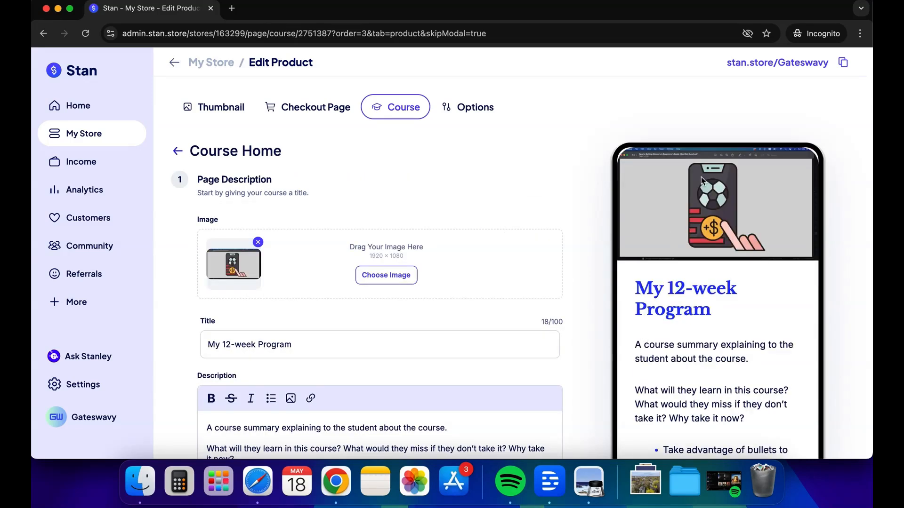
scroll(388, 298, down, 3)
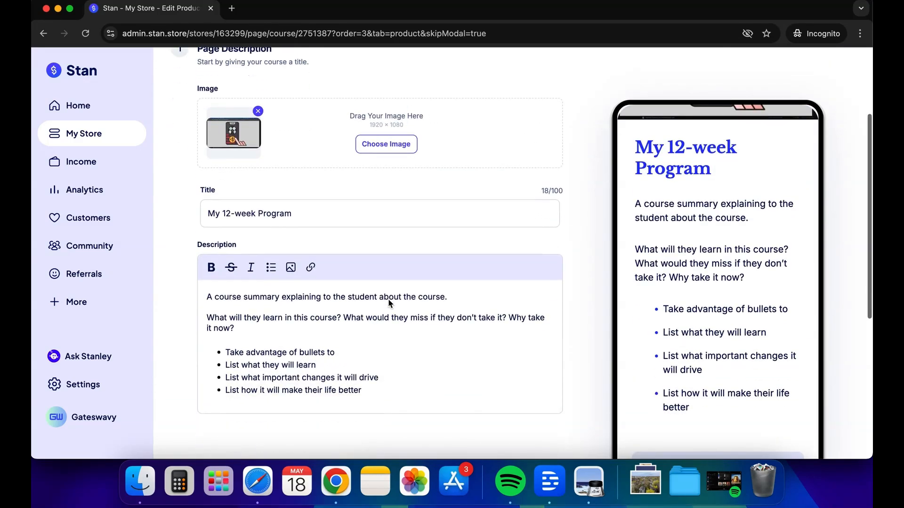
click(227, 223)
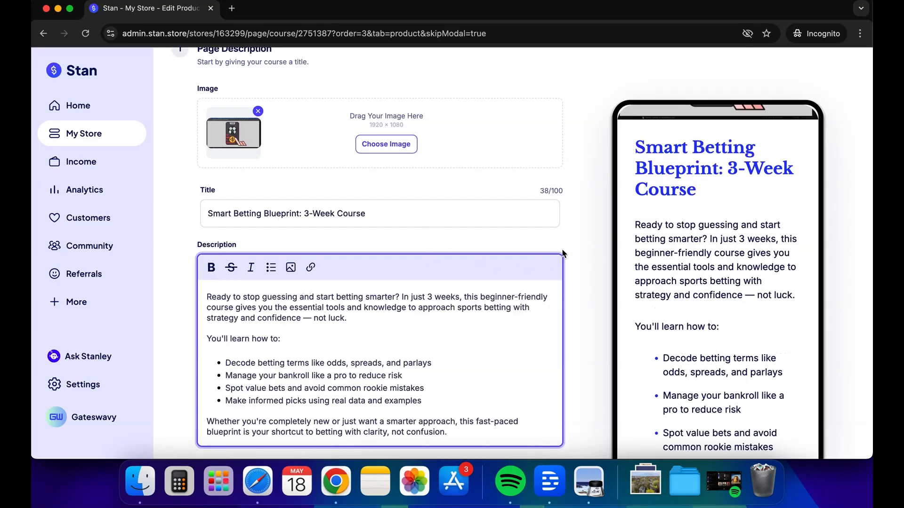
Review the course homepage's image, title and description in the form and the phone preview, down to the first lesson link
click(562, 251)
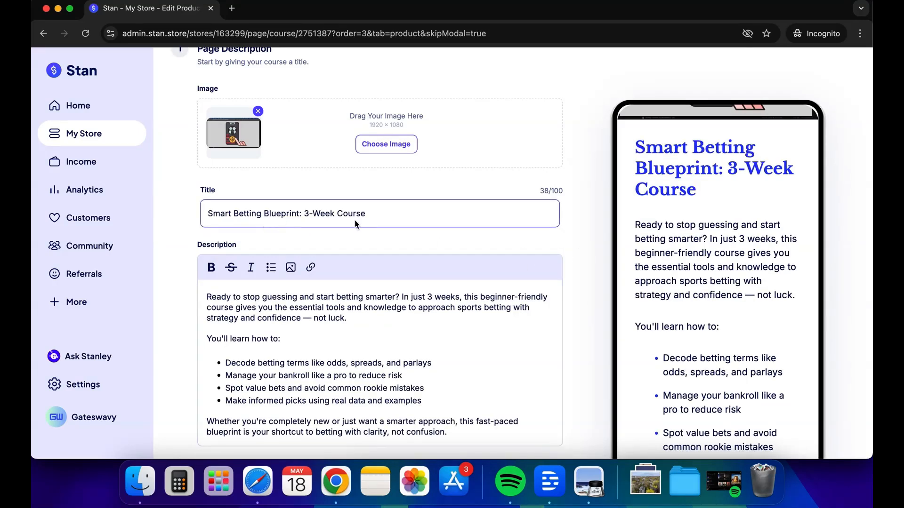
scroll(342, 330, down, 1)
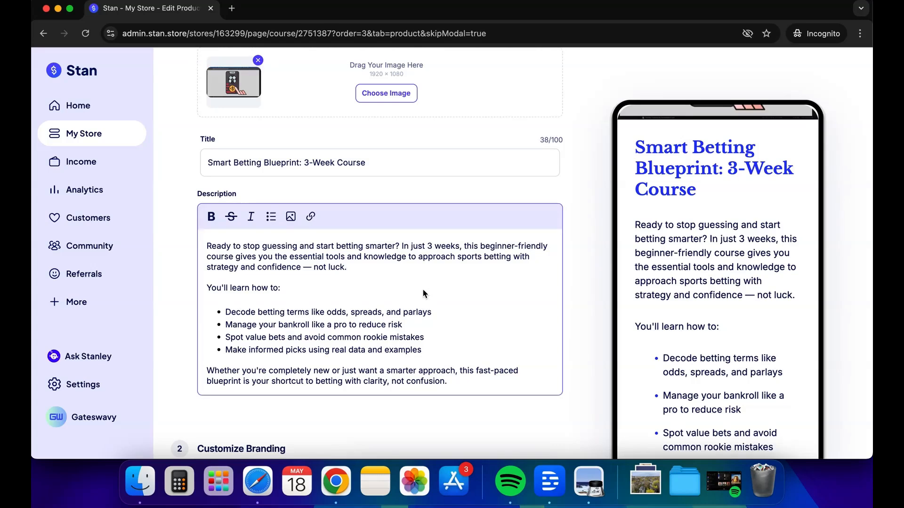
scroll(720, 285, up, 3)
scroll(711, 266, down, 5)
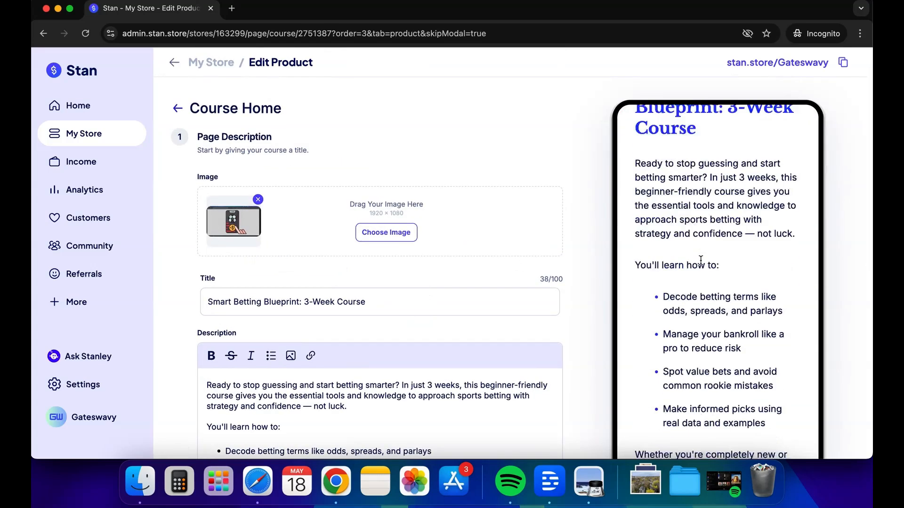
scroll(700, 260, up, 1)
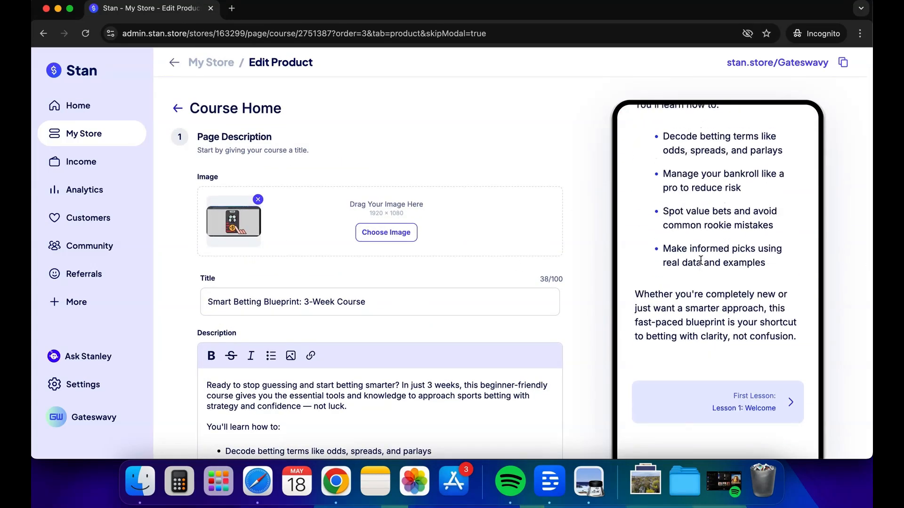
scroll(700, 260, down, 1)
scroll(165, 347, down, 8)
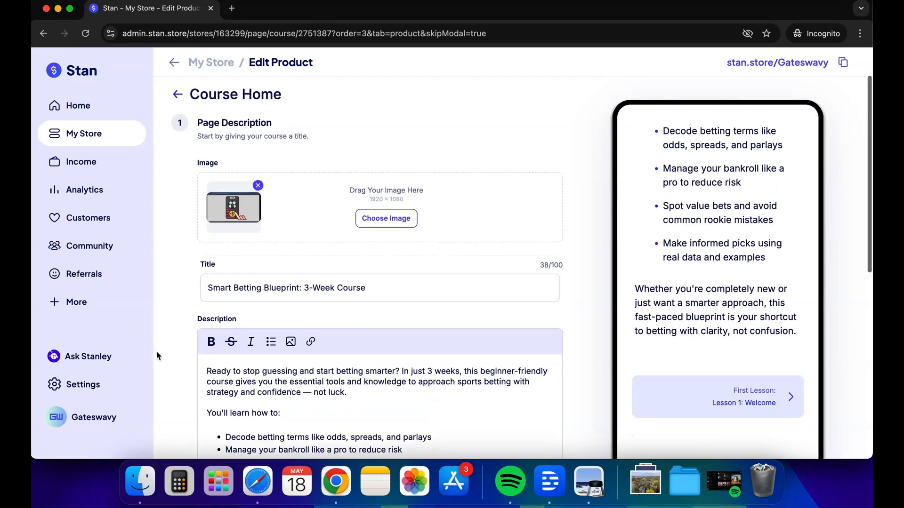
Set the title font in the course-specific branding to Poppins
scroll(157, 356, down, 1)
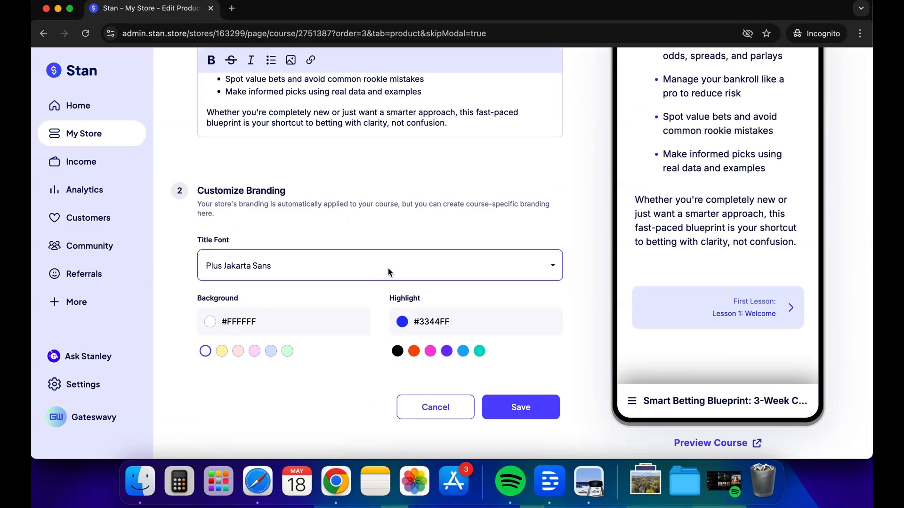
click(340, 276)
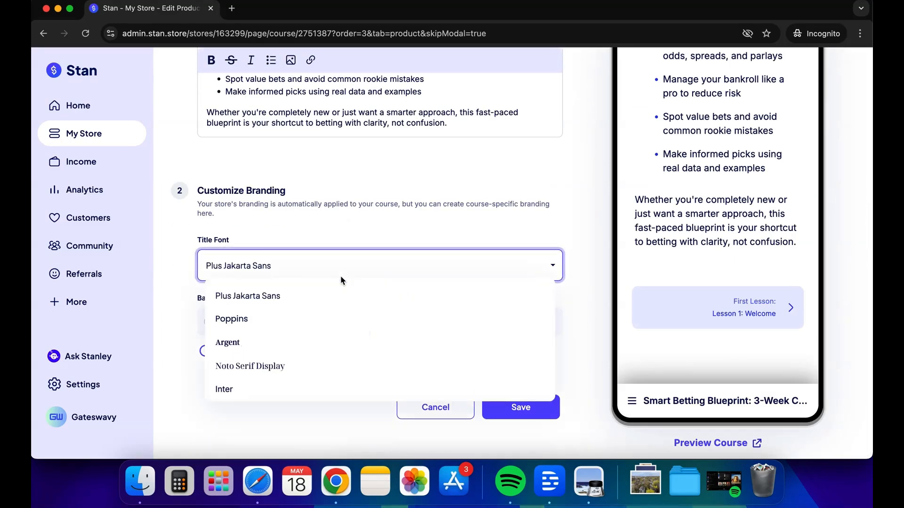
click(274, 319)
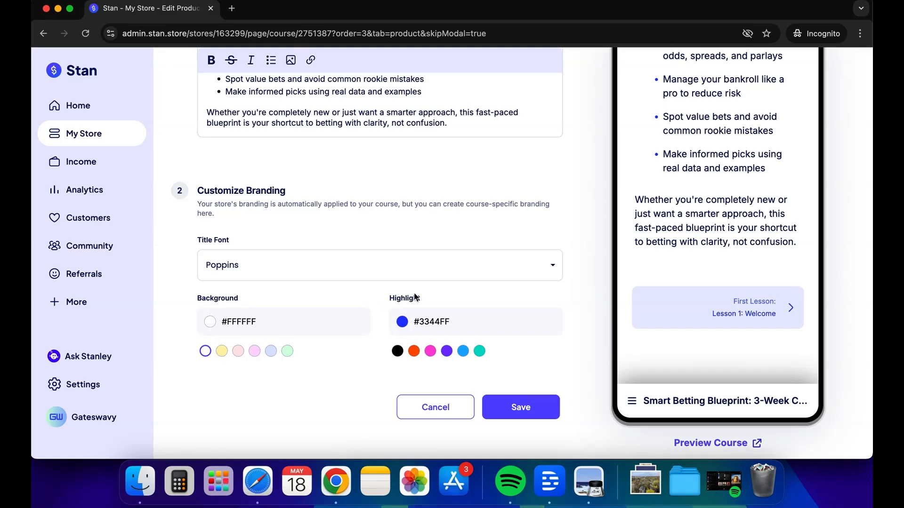
Try the pink #FFE7E7 and green #D7FFE0 background colours for the course and check them in the phone preview
click(238, 352)
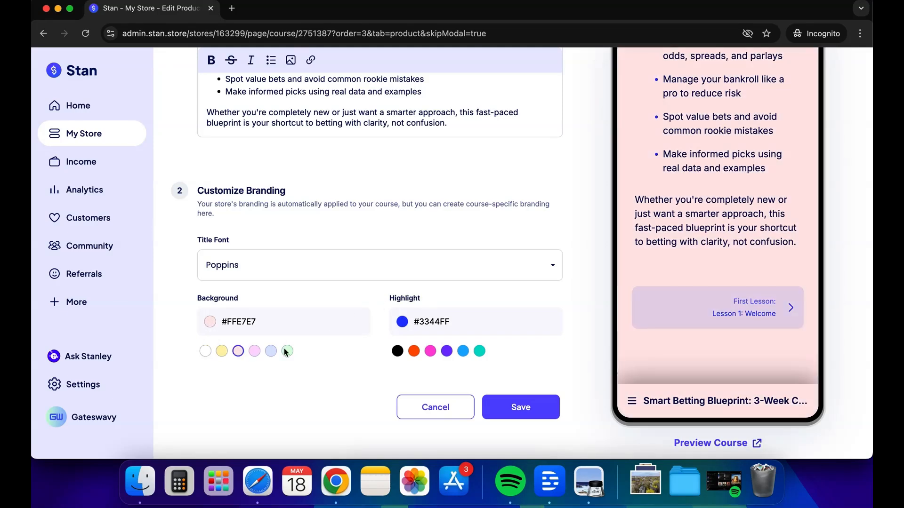
click(287, 352)
scroll(775, 180, up, 10)
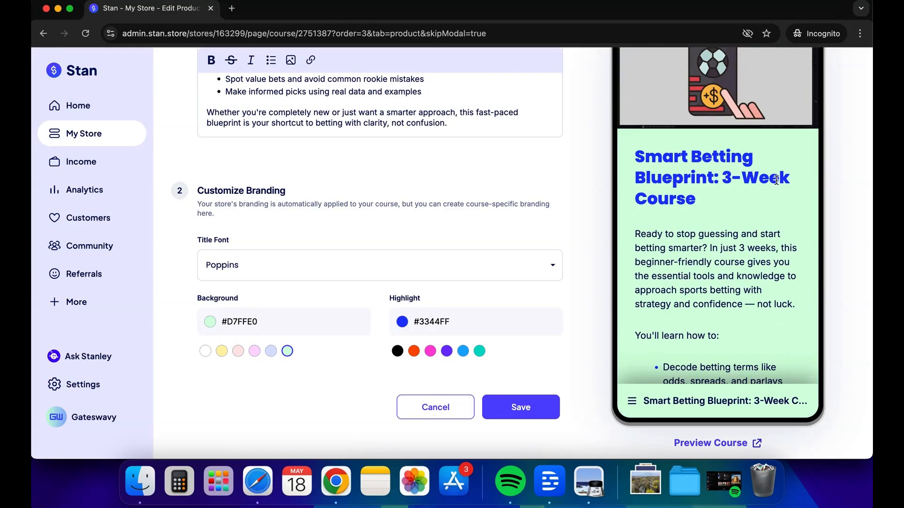
scroll(494, 222, up, 5)
scroll(493, 222, down, 5)
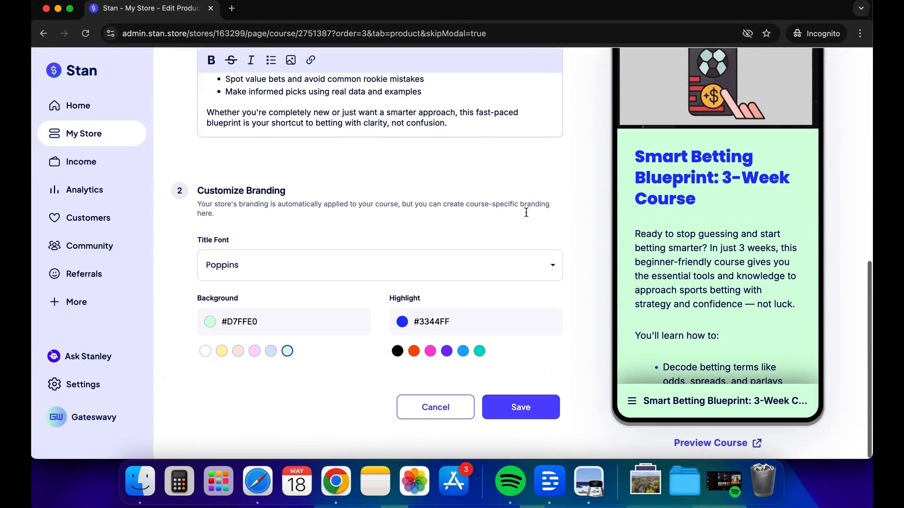
Set the course background to white #FFFFFF and save the course homepage
click(206, 351)
scroll(648, 254, down, 5)
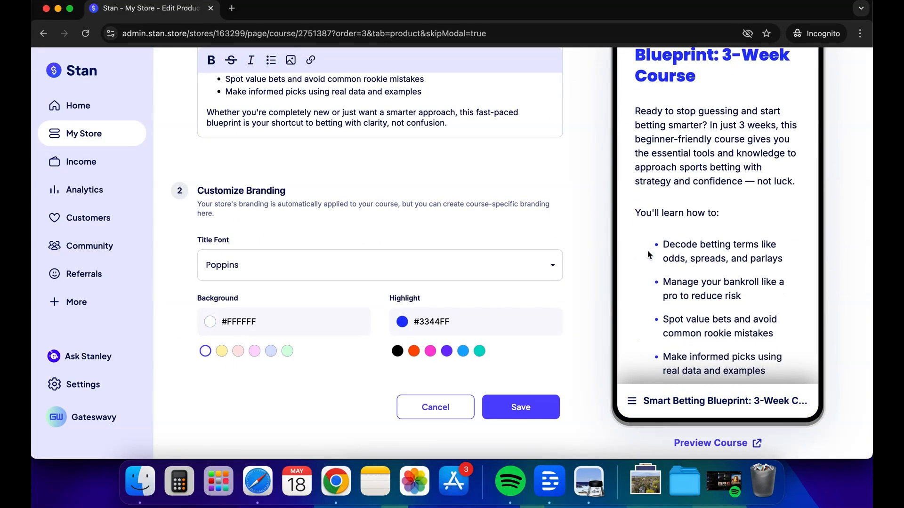
scroll(758, 265, up, 5)
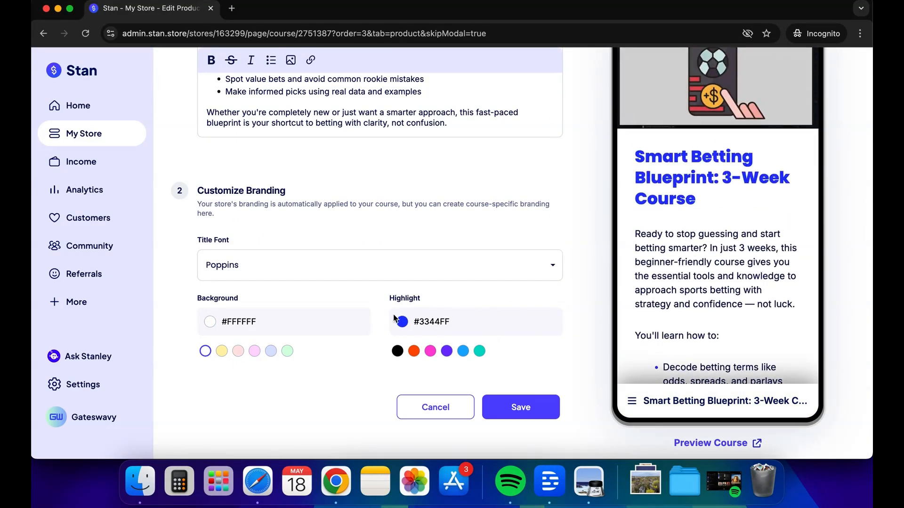
click(546, 411)
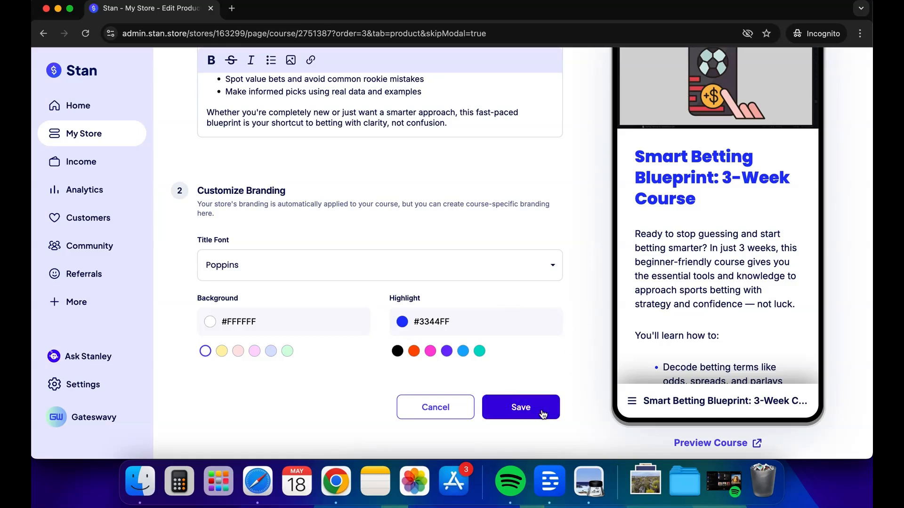
click(542, 411)
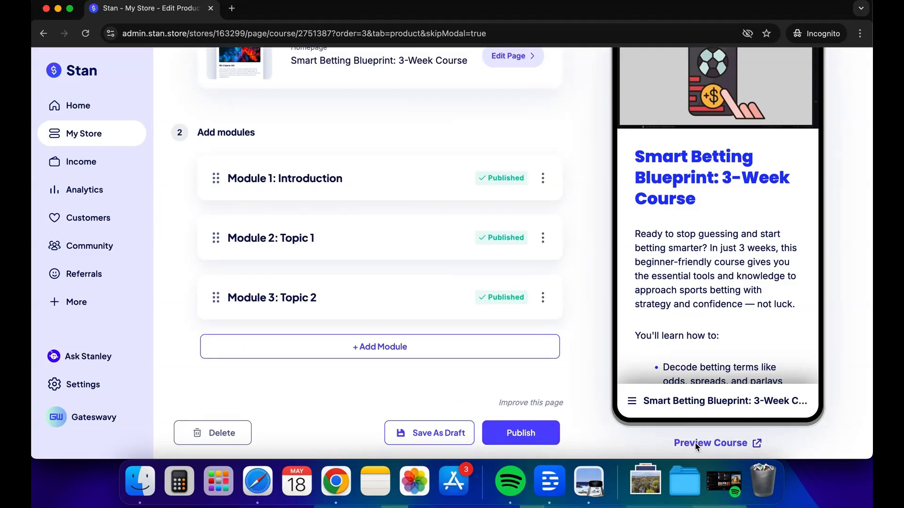
Open the full course preview, review the homepage image, title, description and first lesson link, and exit the preview
click(757, 444)
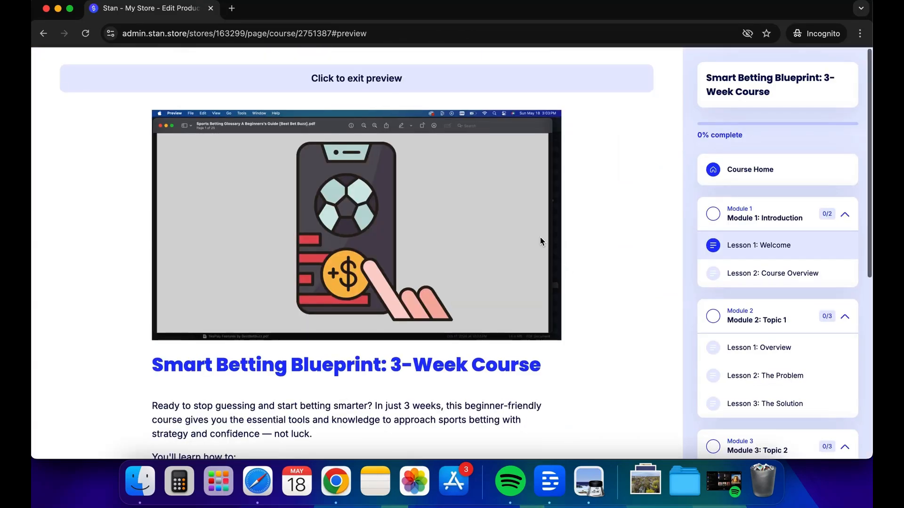
scroll(540, 237, down, 3)
scroll(486, 282, down, 4)
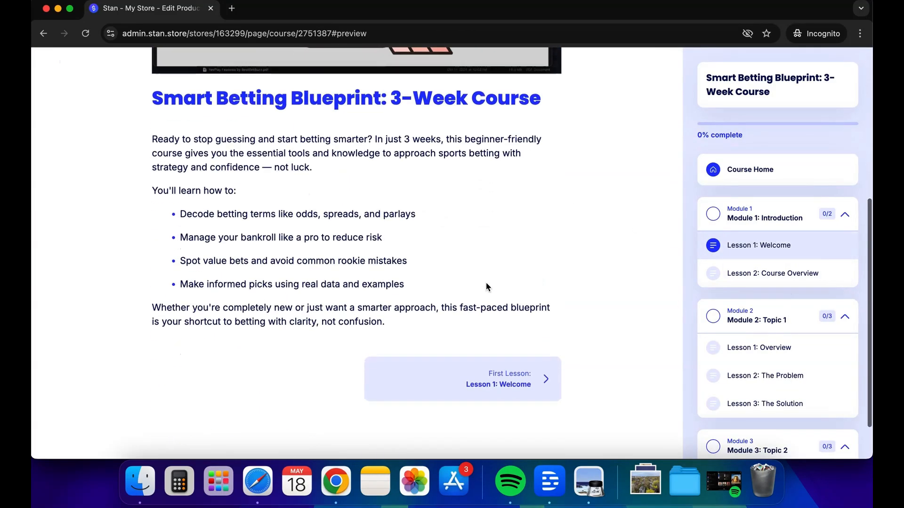
scroll(486, 283, up, 6)
scroll(759, 338, down, 3)
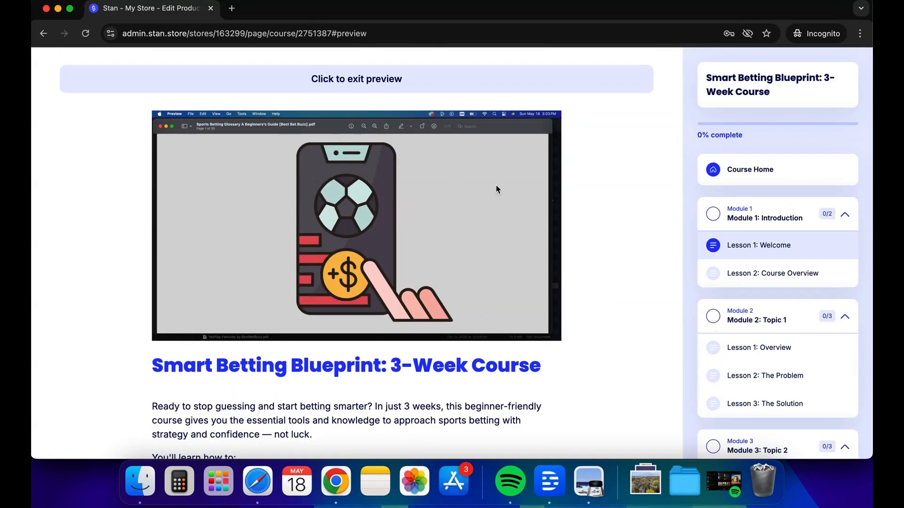
scroll(496, 189, down, 4)
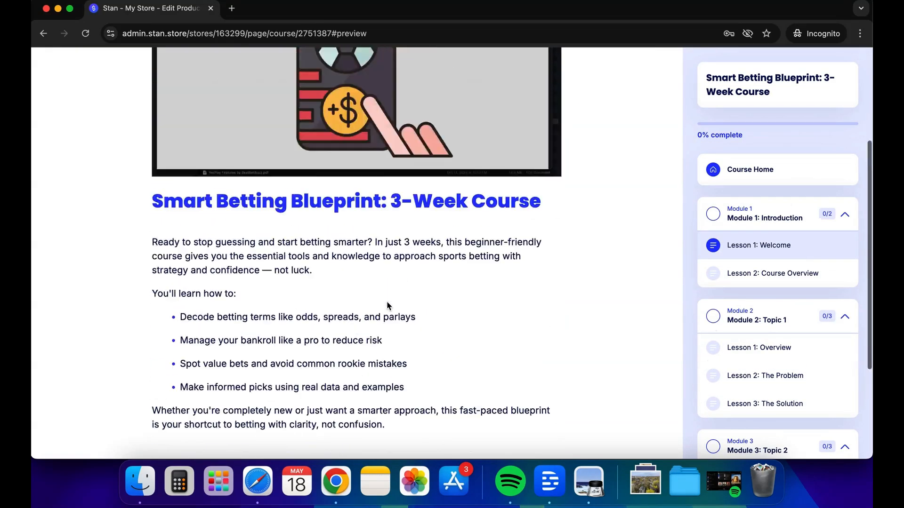
scroll(415, 155, up, 4)
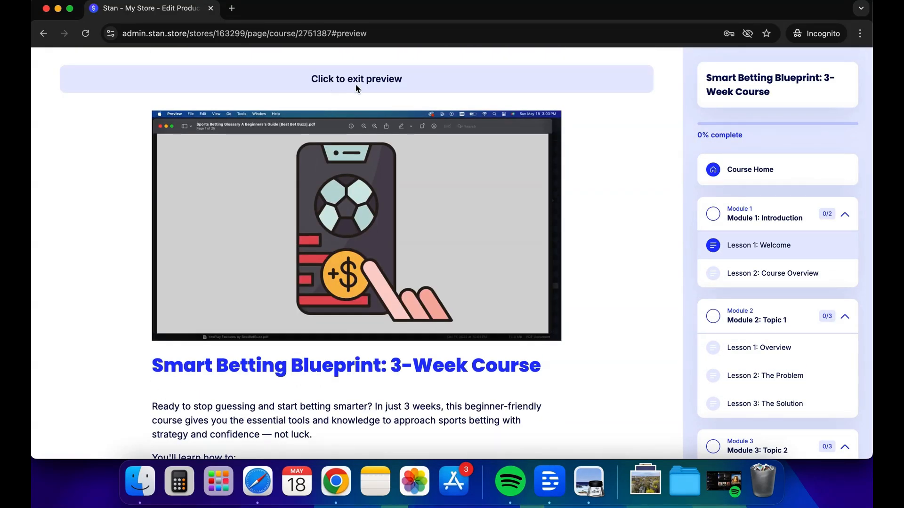
click(380, 84)
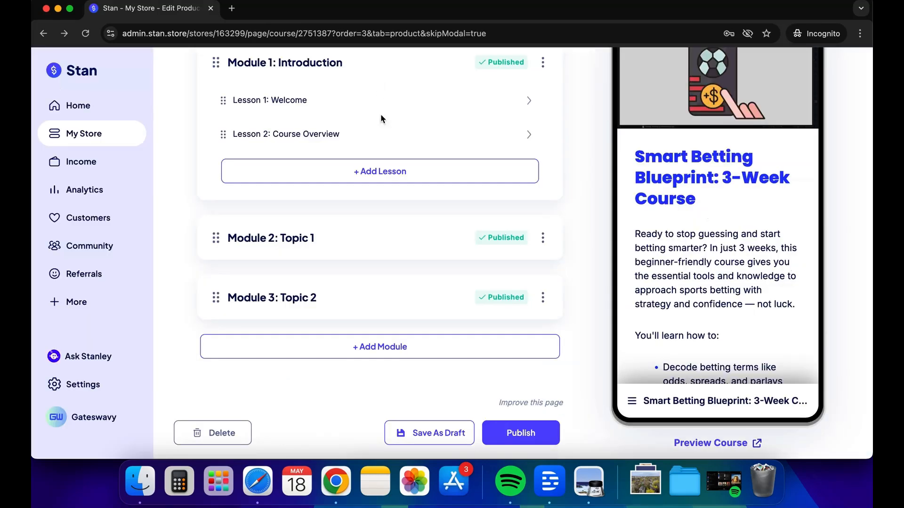
Collapse Module 1: Introduction and delete Module 3: Topic 2 from the course
scroll(397, 355, up, 4)
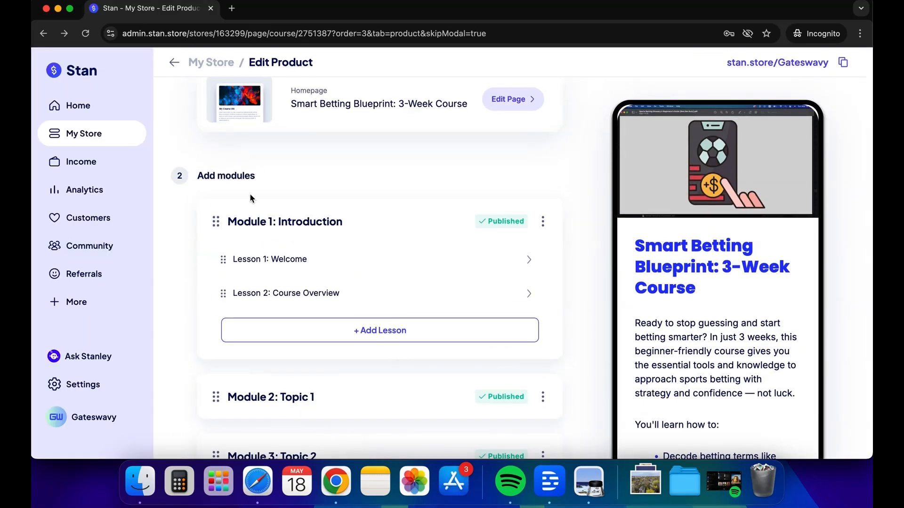
scroll(328, 244, up, 3)
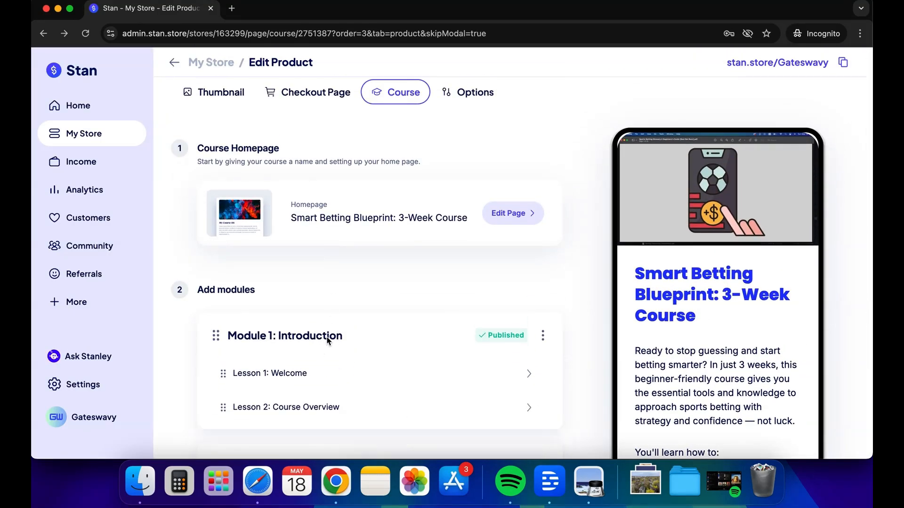
click(328, 337)
scroll(540, 312, down, 3)
click(543, 302)
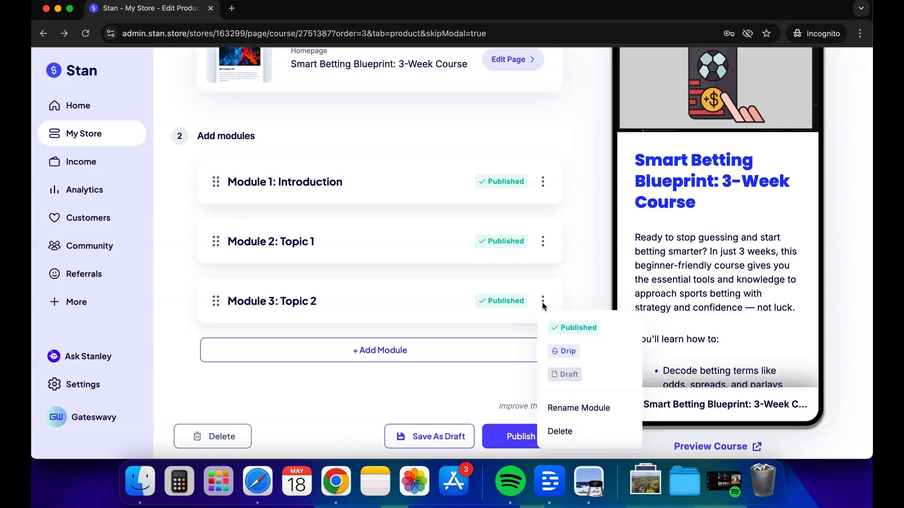
click(559, 431)
click(476, 263)
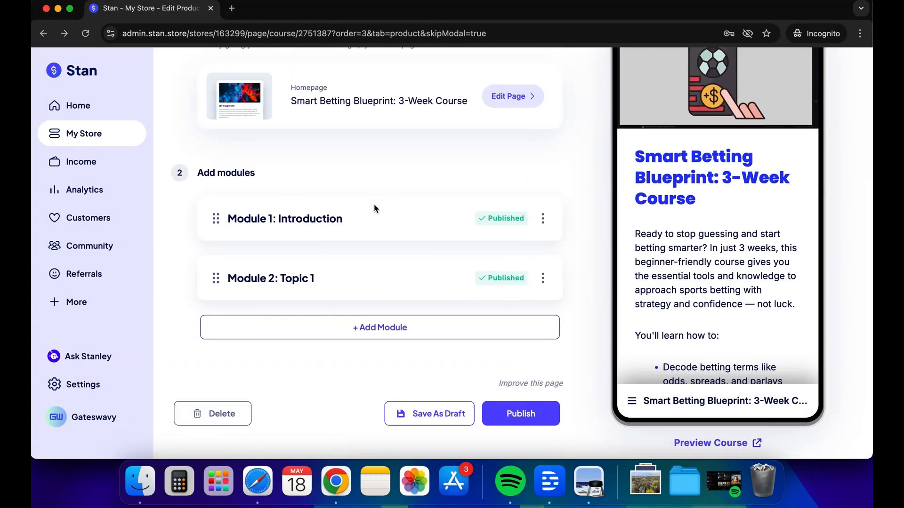
Delete Module 2: Topic 1 from the course, confirming the removal
click(535, 277)
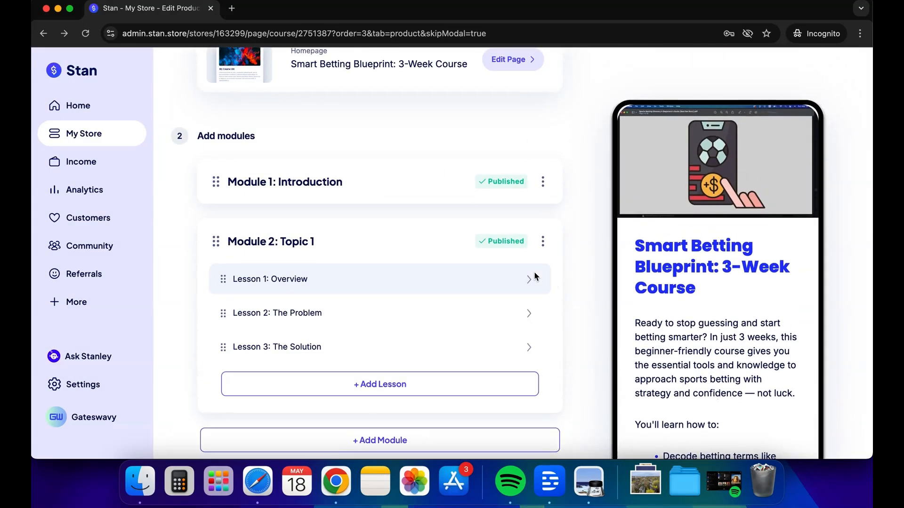
click(540, 251)
click(543, 277)
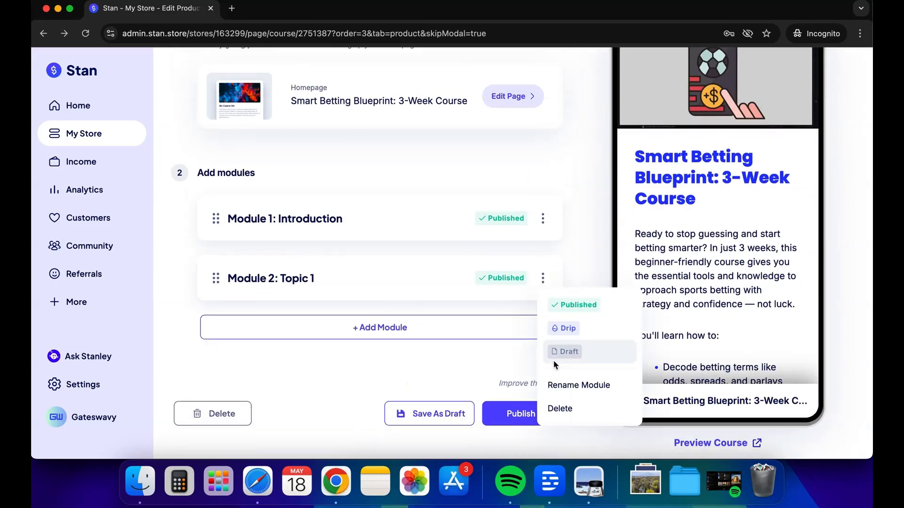
click(559, 406)
click(424, 256)
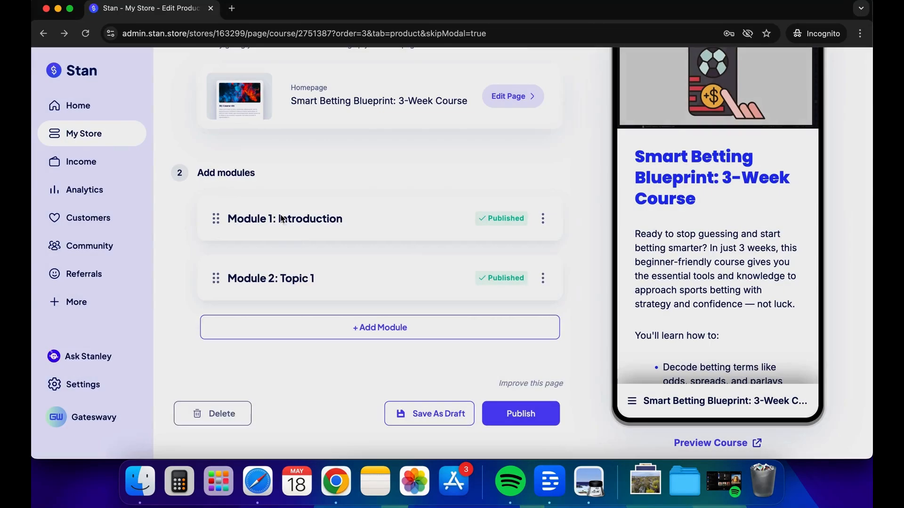
Expand Module 1: Introduction and rename the module "My Blueprint"
click(306, 219)
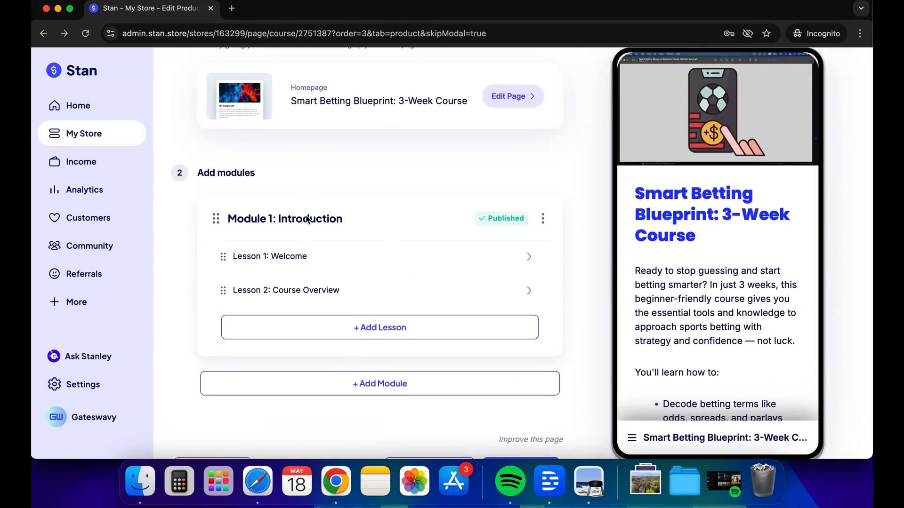
click(546, 219)
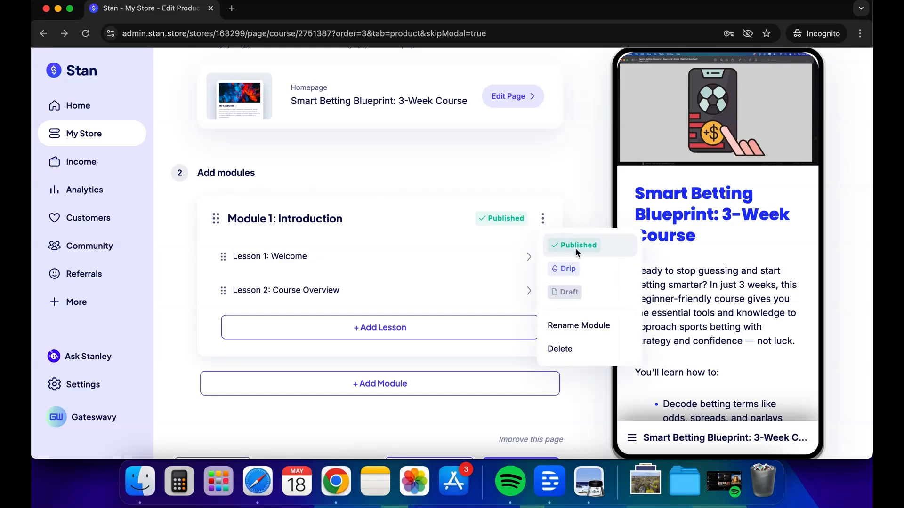
click(575, 323)
click(432, 244)
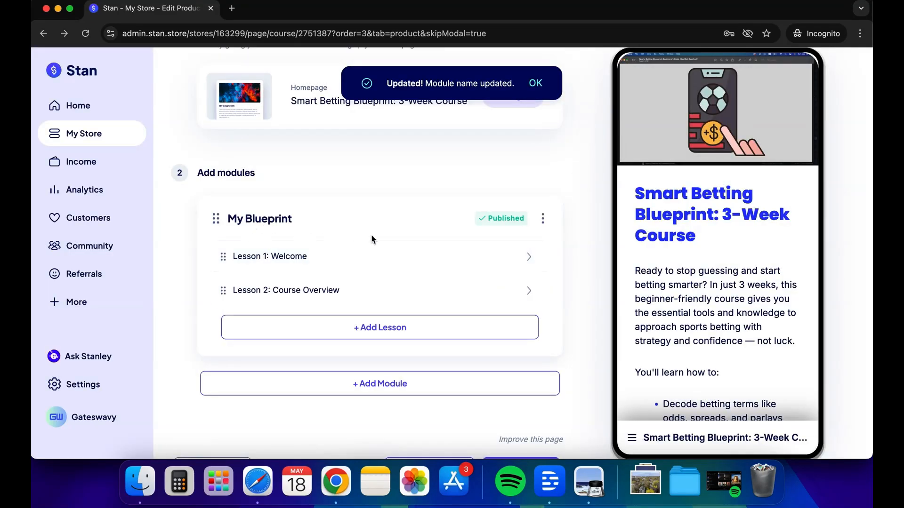
Add a third lesson with the default title and content to the My Blueprint module and save it as a draft
scroll(317, 230, down, 2)
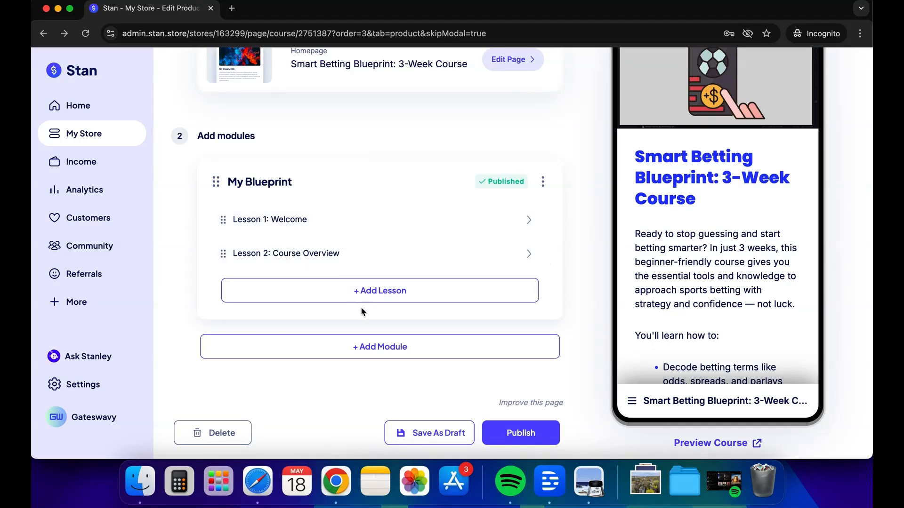
click(376, 290)
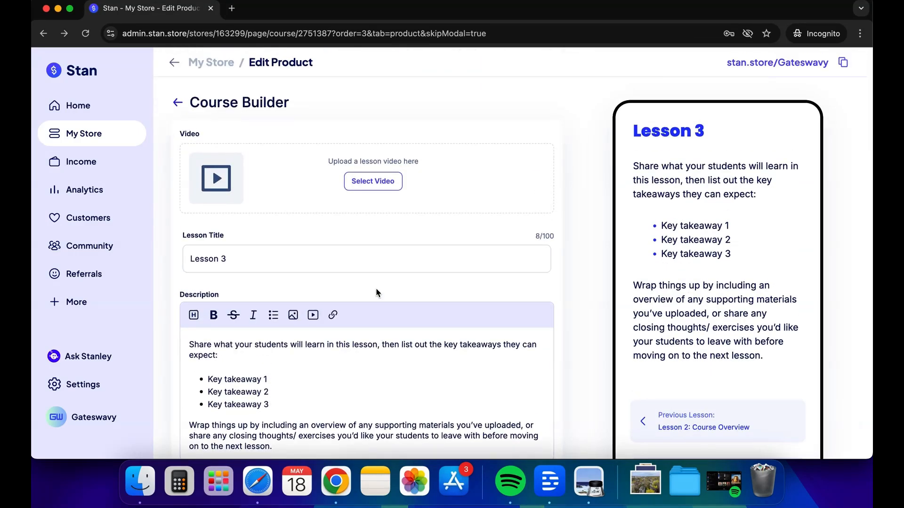
scroll(376, 293, down, 4)
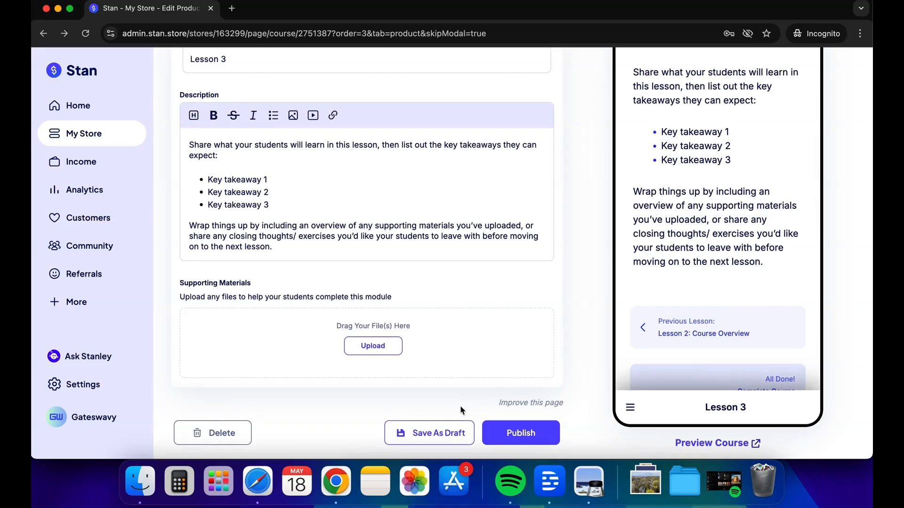
click(429, 433)
scroll(349, 319, down, 5)
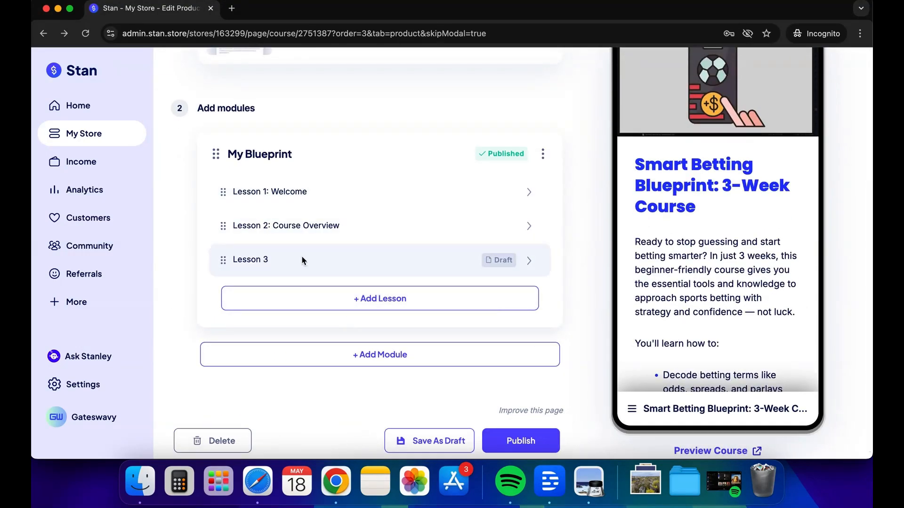
Open Lesson 3 in the My Blueprint module, check its description and supporting materials, and save it as a draft
click(501, 264)
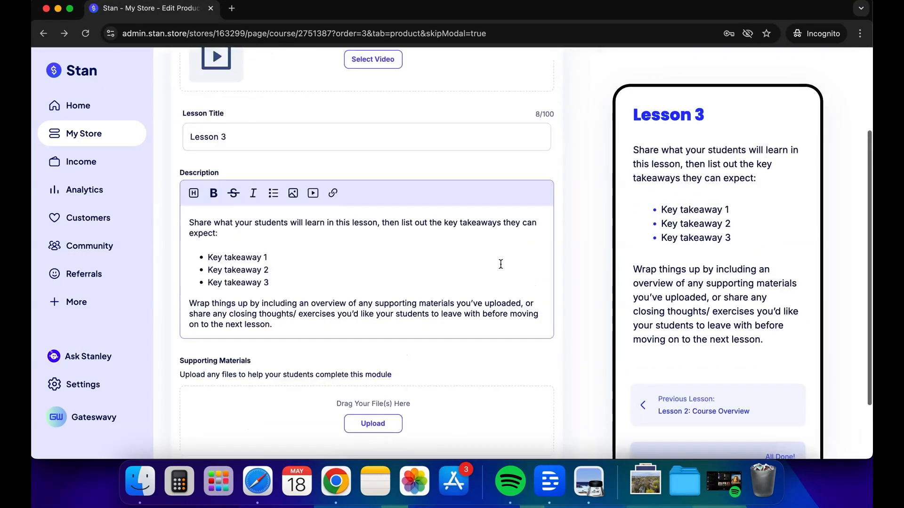
scroll(423, 348, down, 4)
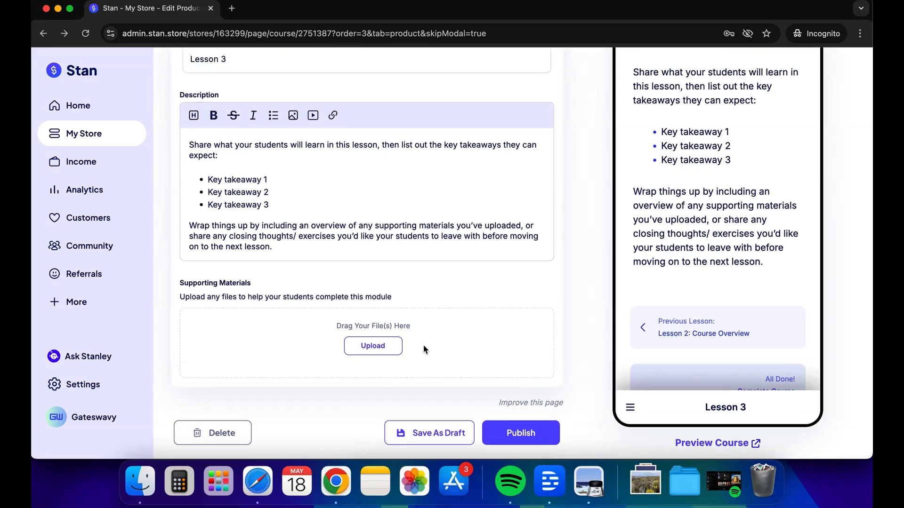
click(458, 437)
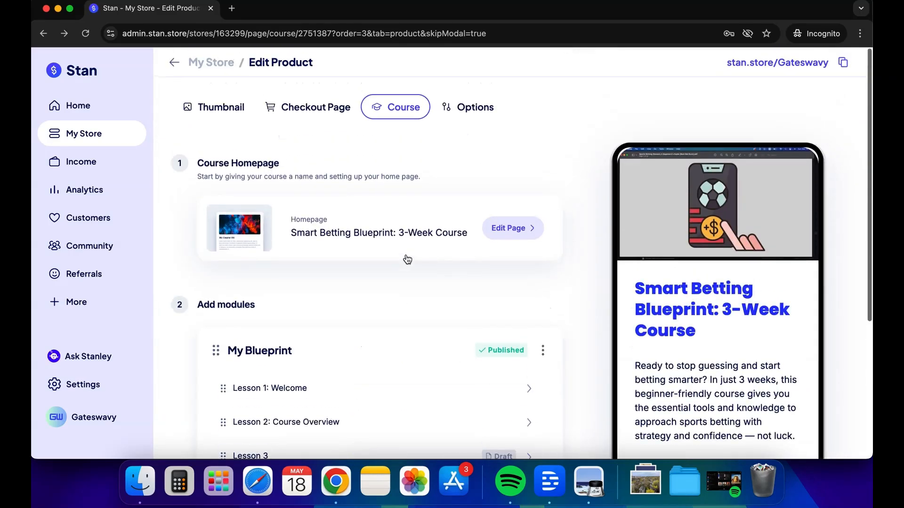
Open Lesson 1: Welcome in the My Blueprint module and shorten its lesson title to "Lesson 1"
scroll(405, 254, down, 4)
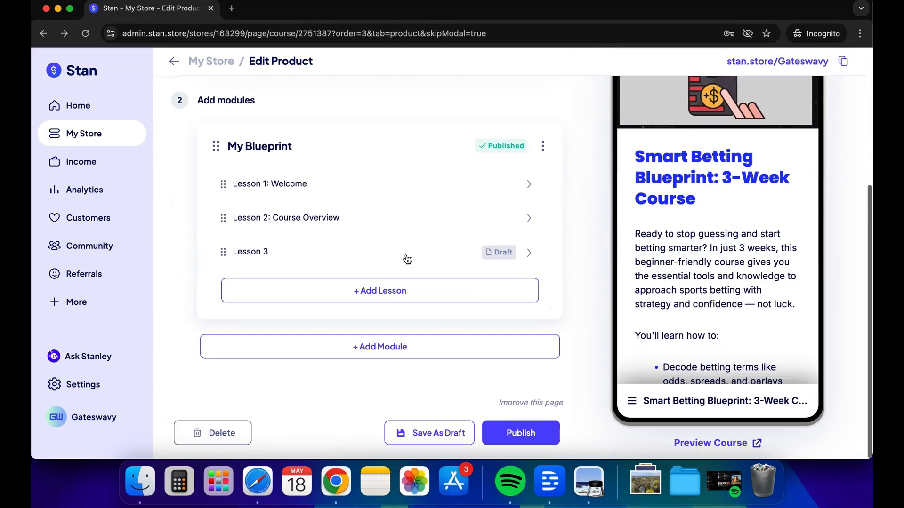
click(408, 185)
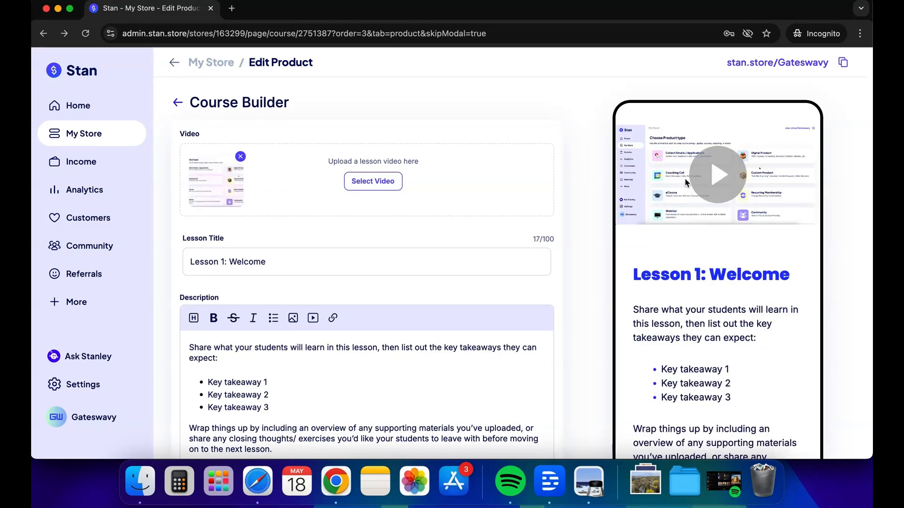
click(282, 264)
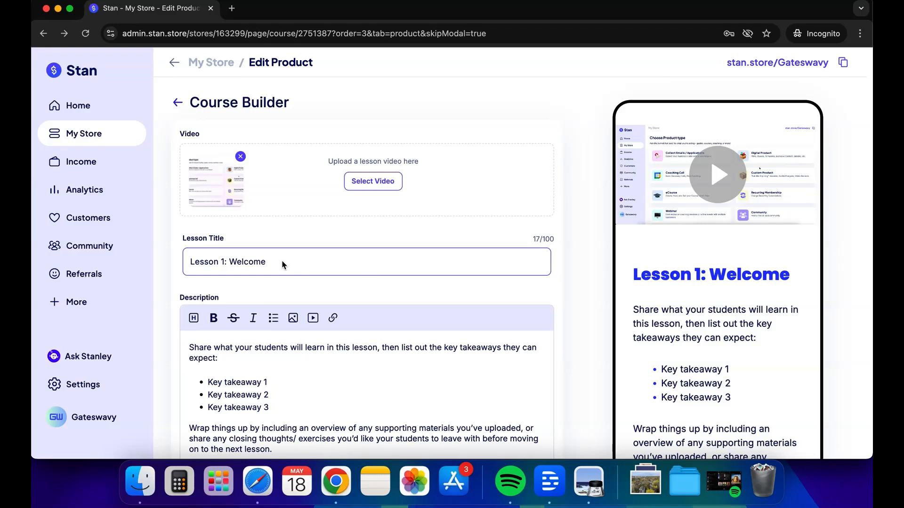
click(273, 264)
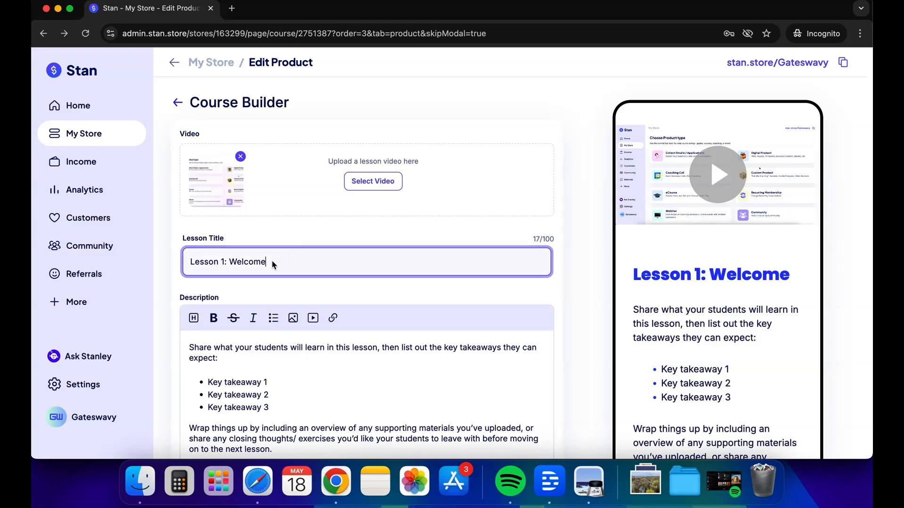
key(BackSpace)
key(BackSpace)
key(BackSpace)
key(BackSpace)
key(BackSpace)
key(BackSpace)
key(BackSpace)
key(BackSpace)
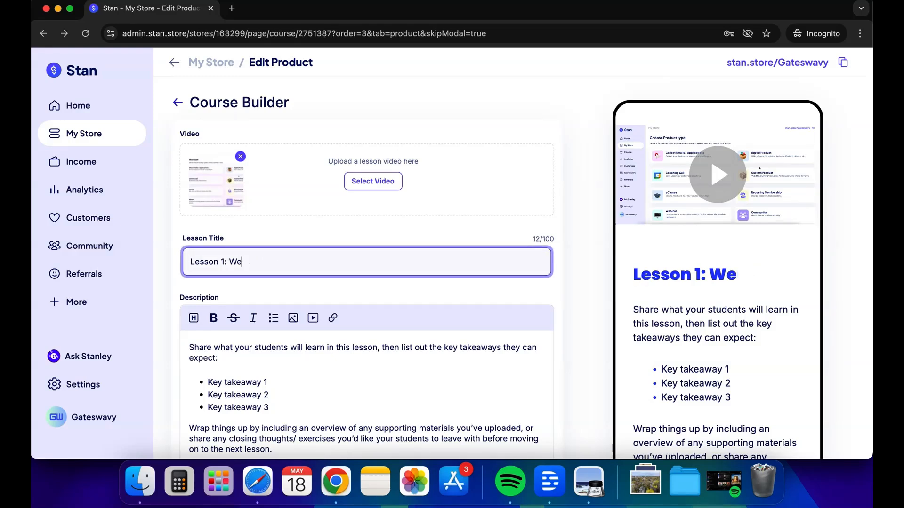
click(402, 392)
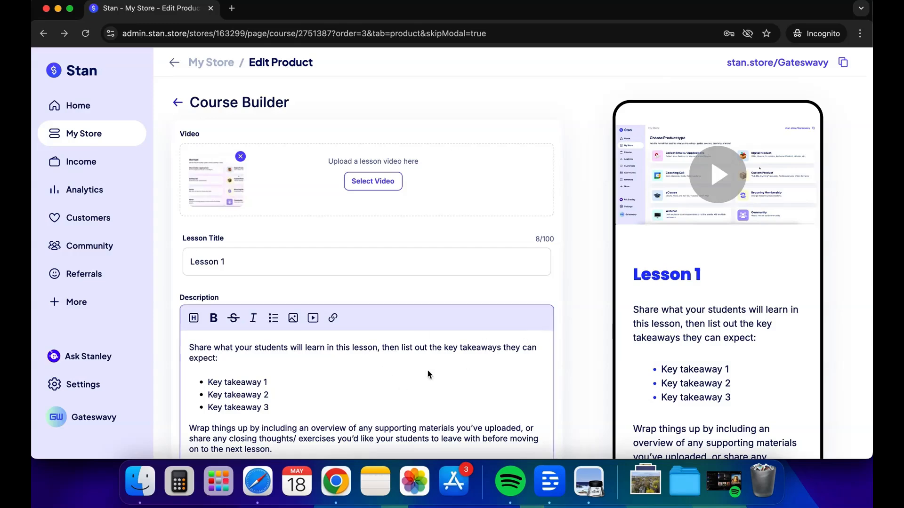
Preview the course's three lessons as a student sees them, exit the preview, and save Lesson 1 as a draft
scroll(429, 381, down, 3)
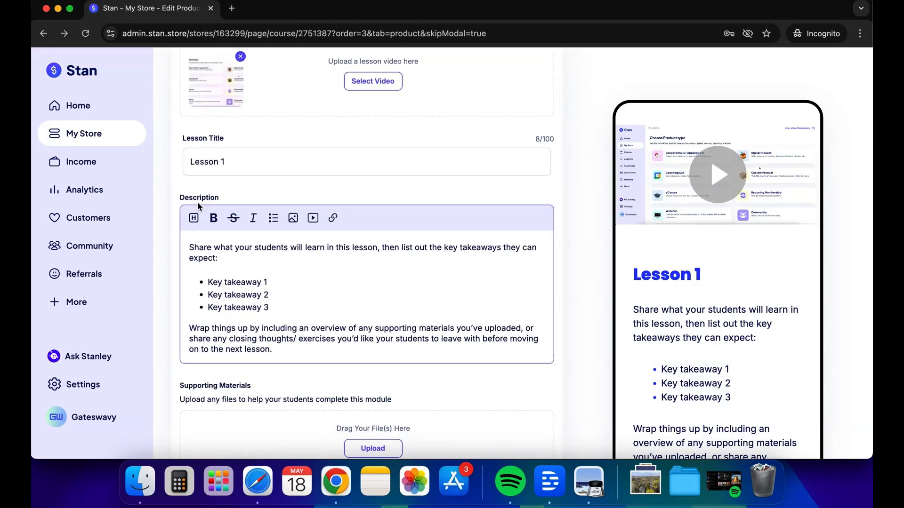
scroll(572, 295, down, 3)
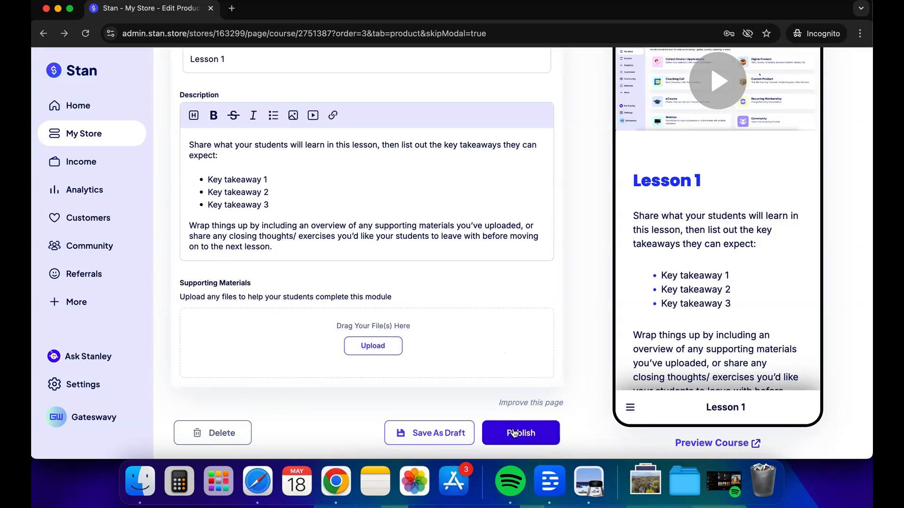
click(737, 451)
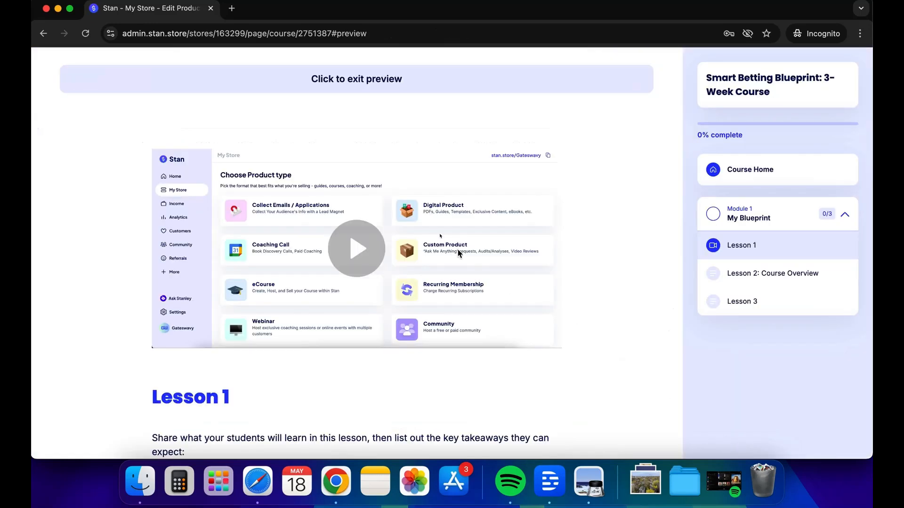
scroll(619, 256, down, 3)
scroll(620, 256, up, 3)
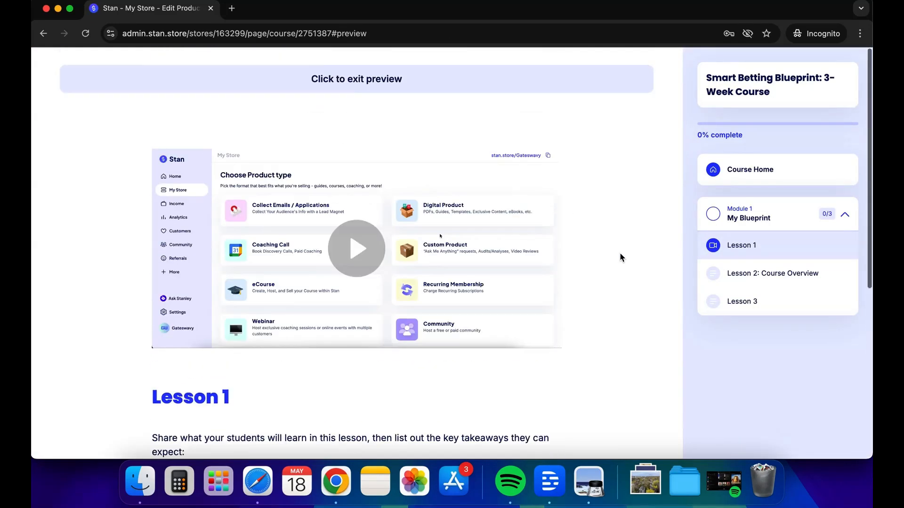
click(743, 302)
click(740, 273)
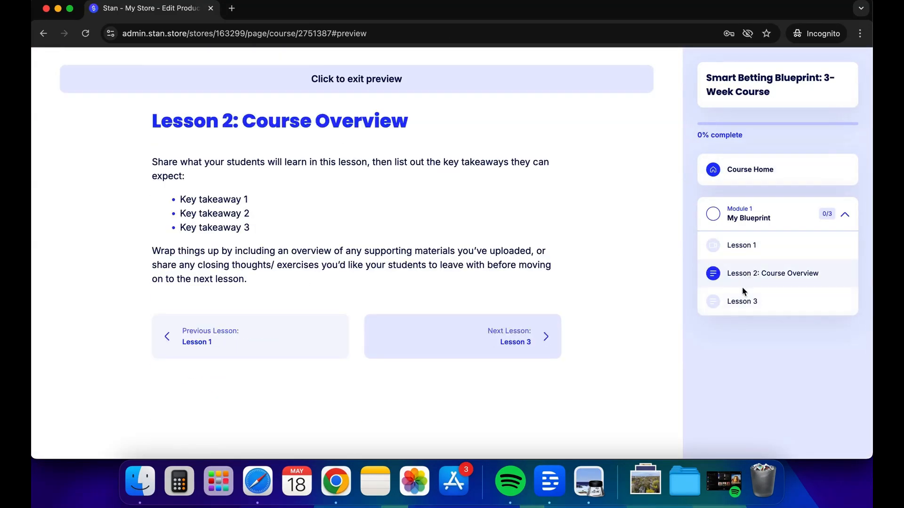
click(742, 302)
click(362, 85)
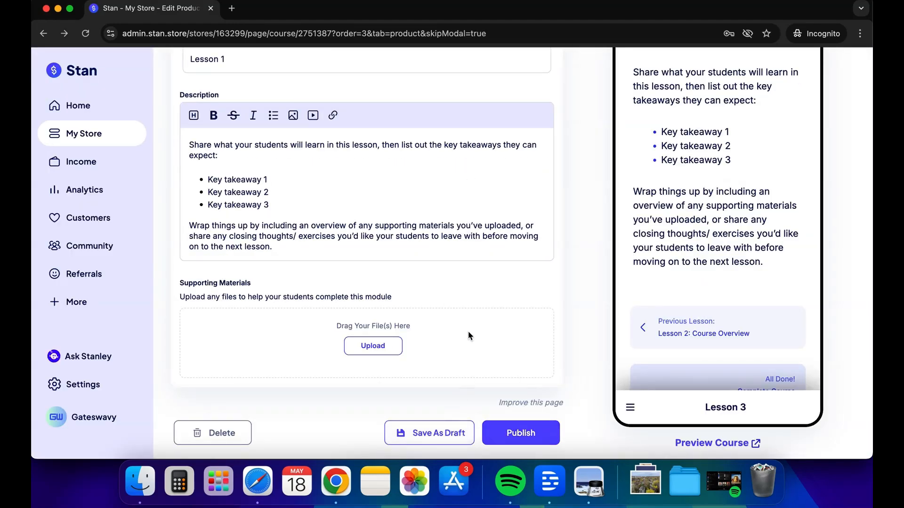
click(427, 438)
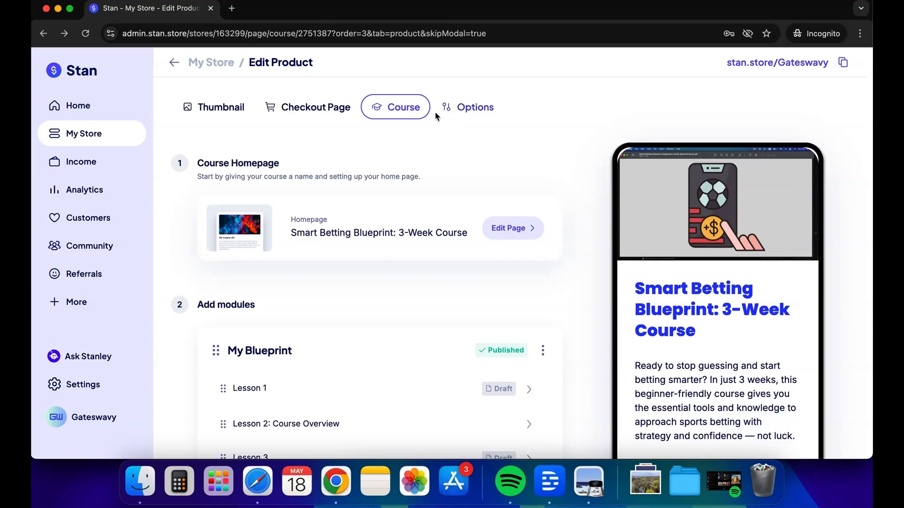
Check the product's thumbnail, checkout page and course sections, and examine the checkout preview alongside its options
click(224, 111)
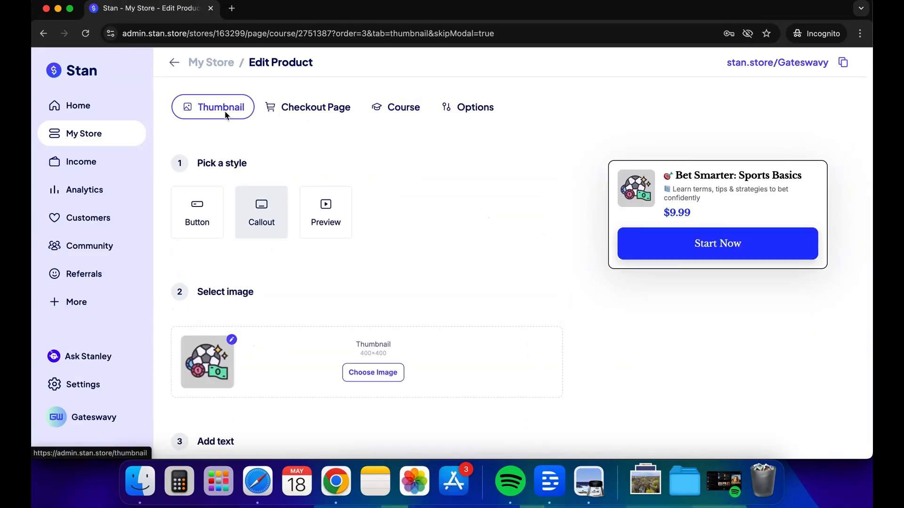
click(312, 108)
click(410, 117)
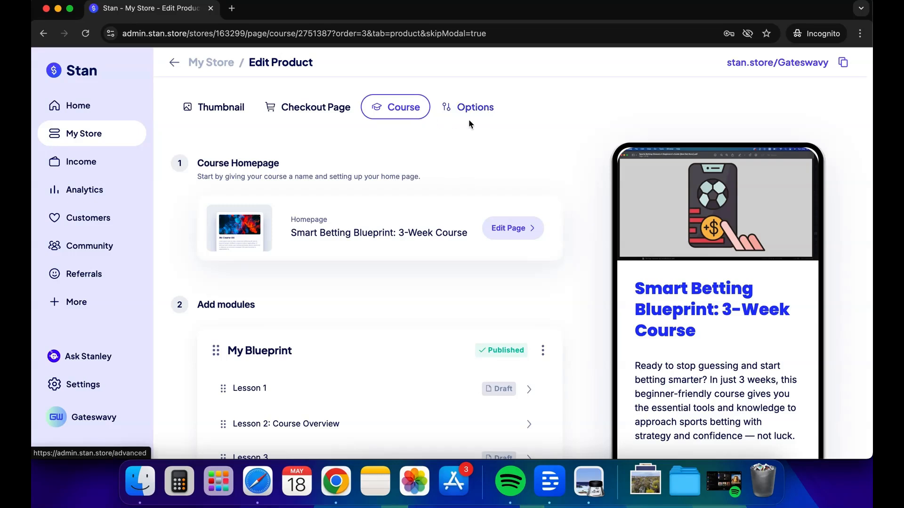
click(485, 110)
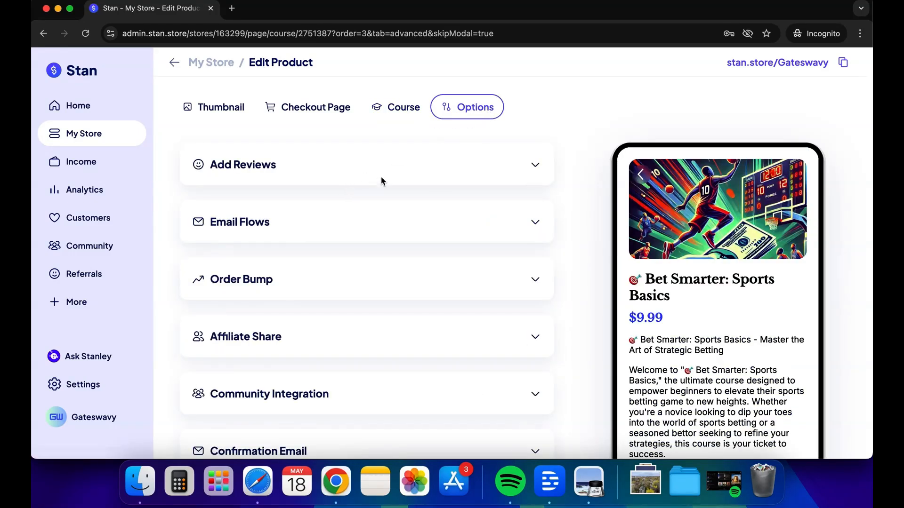
scroll(690, 324, down, 15)
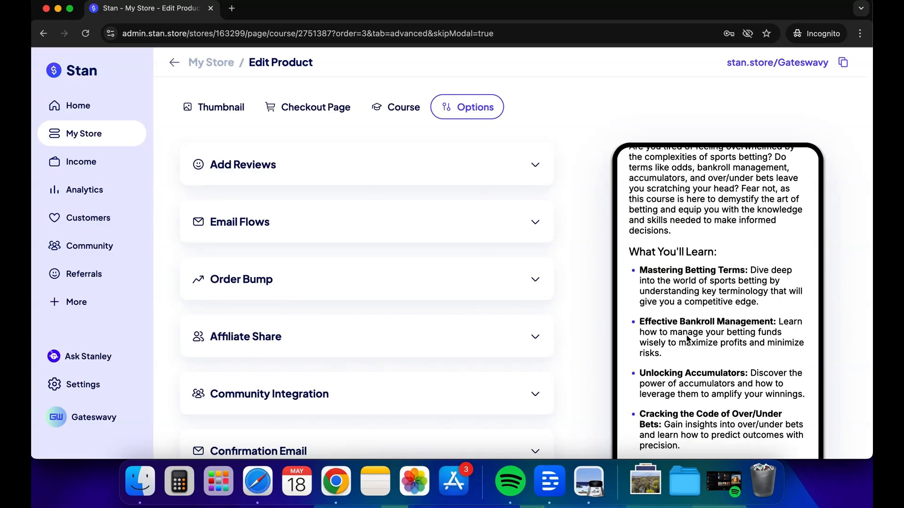
scroll(687, 336, down, 15)
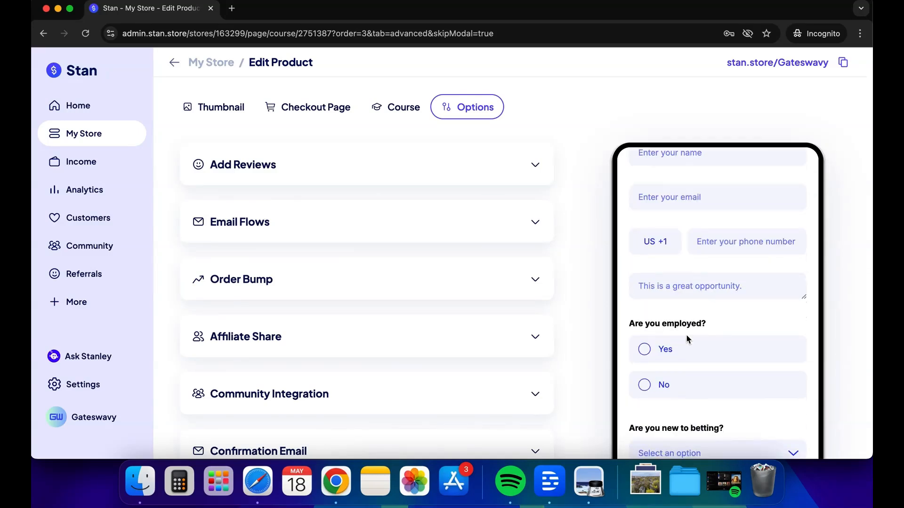
scroll(687, 338, up, 5)
scroll(687, 338, up, 4)
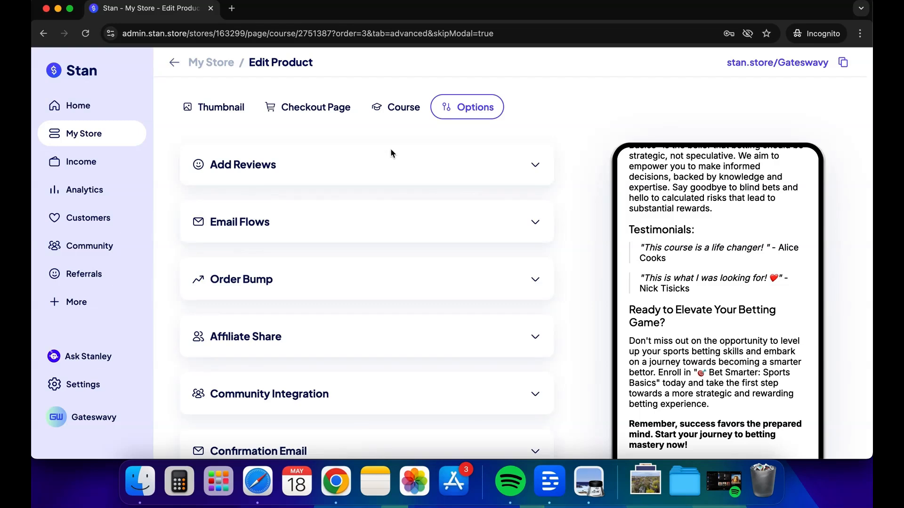
Expand the Add Reviews option and examine the two customer reviews and how they appear in the checkout preview
click(369, 162)
click(359, 201)
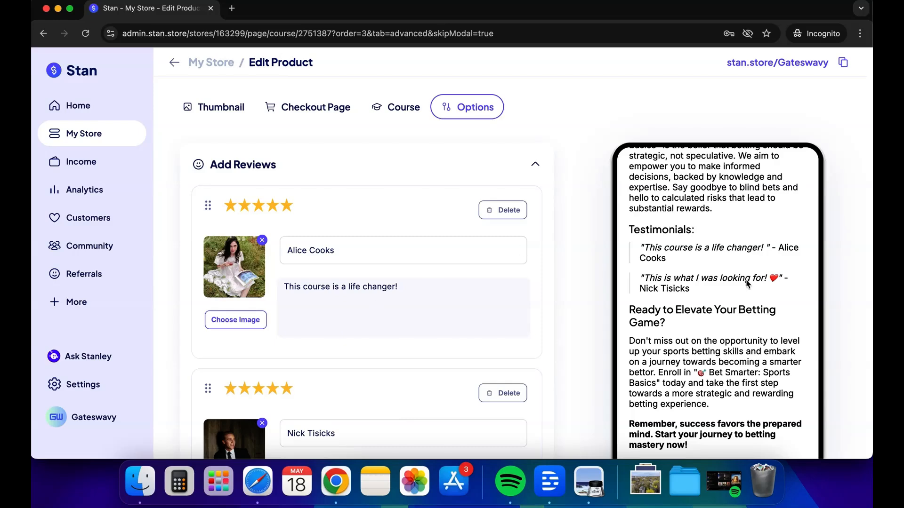
scroll(316, 359, down, 6)
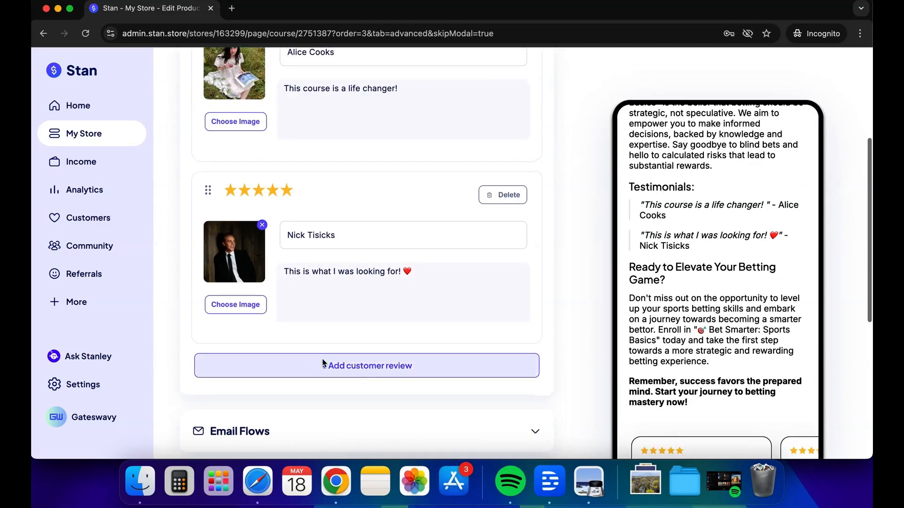
scroll(666, 342, down, 6)
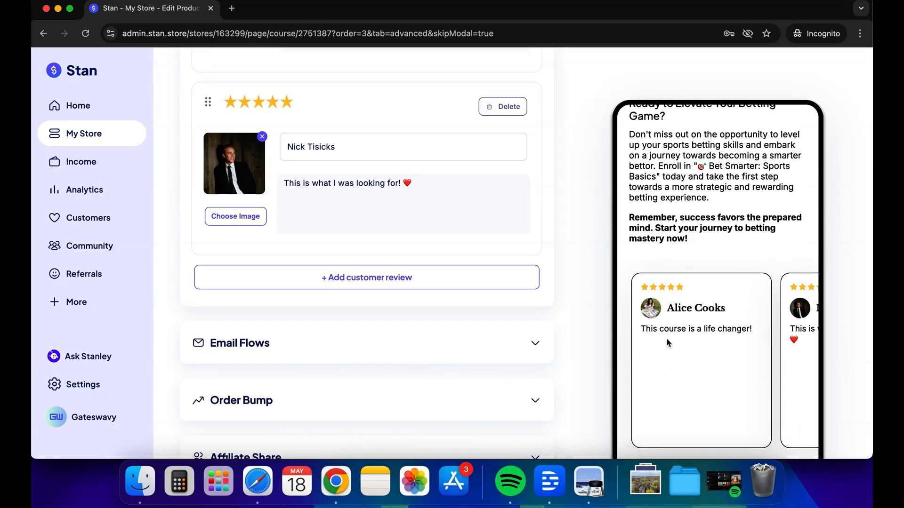
scroll(665, 337, up, 15)
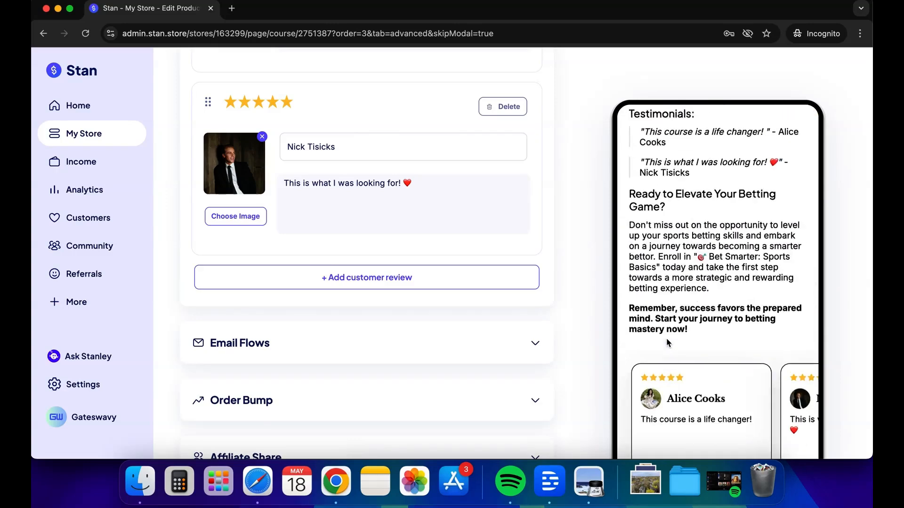
scroll(666, 338, down, 15)
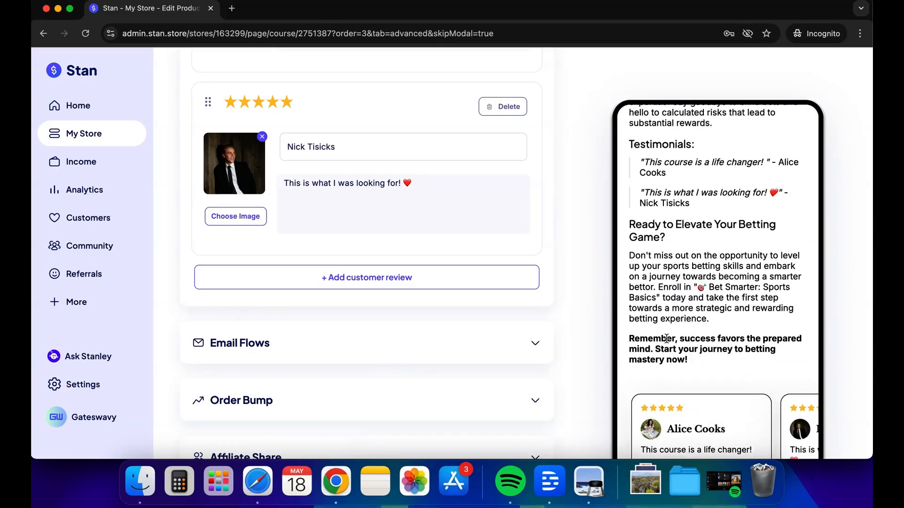
scroll(724, 285, right, 3)
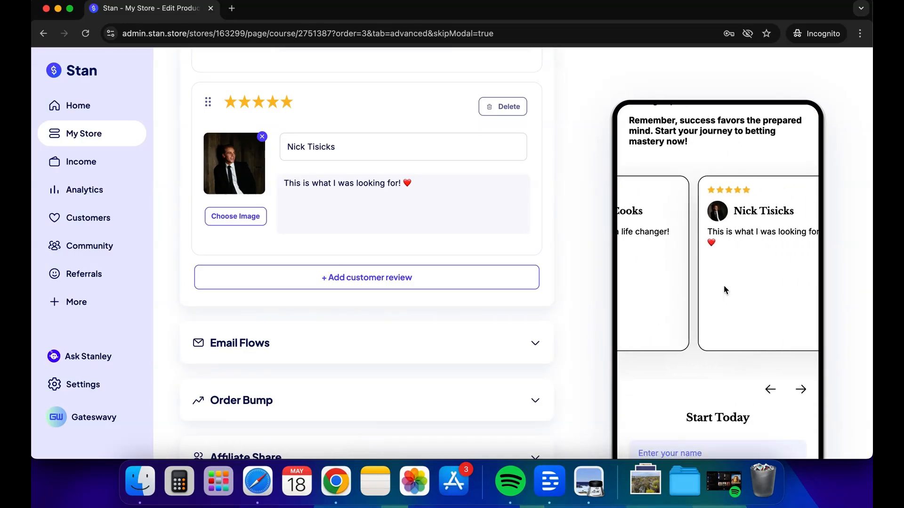
scroll(723, 285, left, 1)
scroll(724, 286, left, 2)
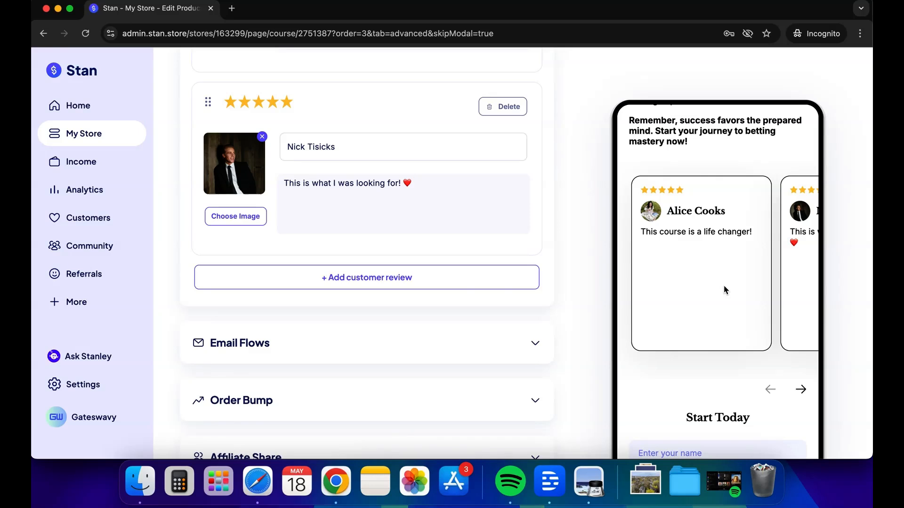
scroll(724, 285, right, 2)
scroll(724, 285, left, 3)
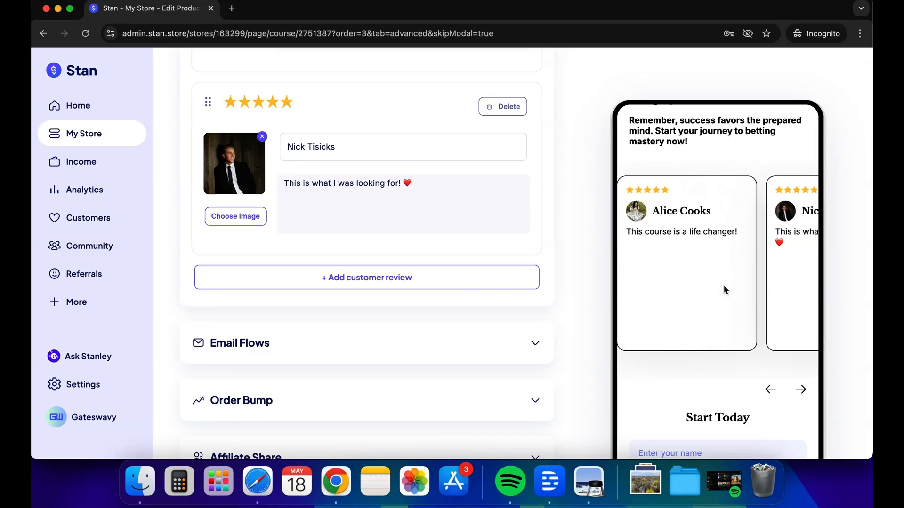
scroll(724, 286, right, 1)
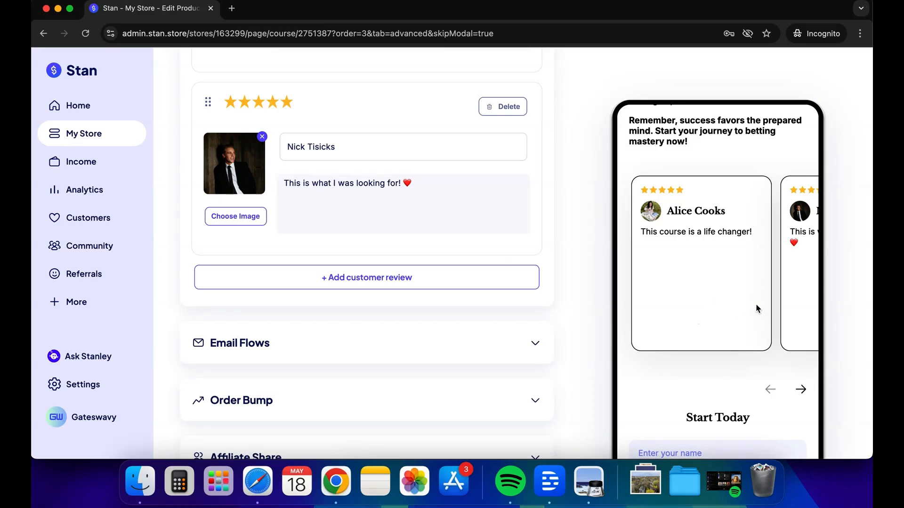
Expand the Email Flows and Community Integration options to examine their settings
scroll(324, 310, down, 3)
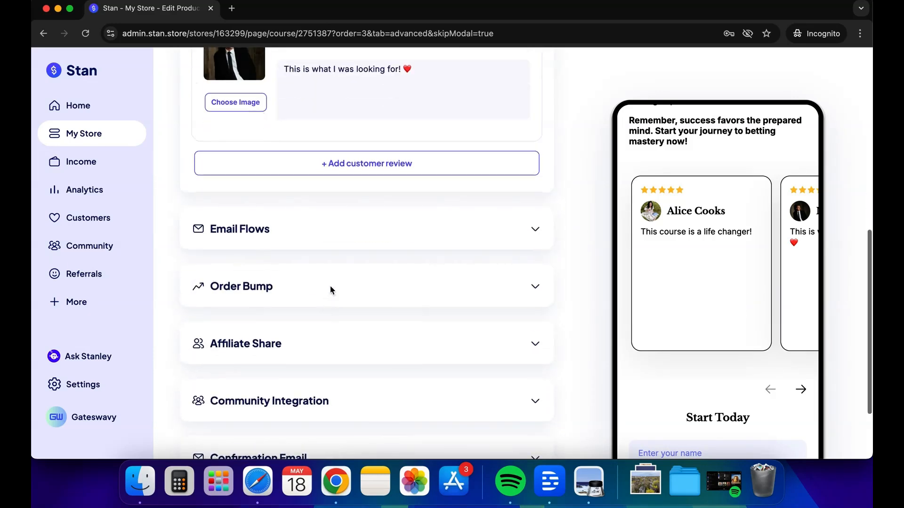
click(335, 235)
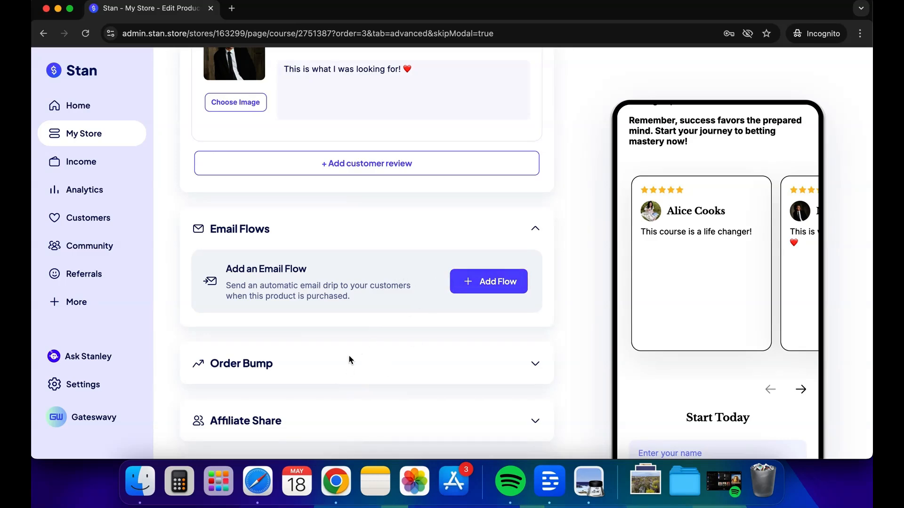
scroll(349, 361, down, 3)
scroll(349, 361, down, 1)
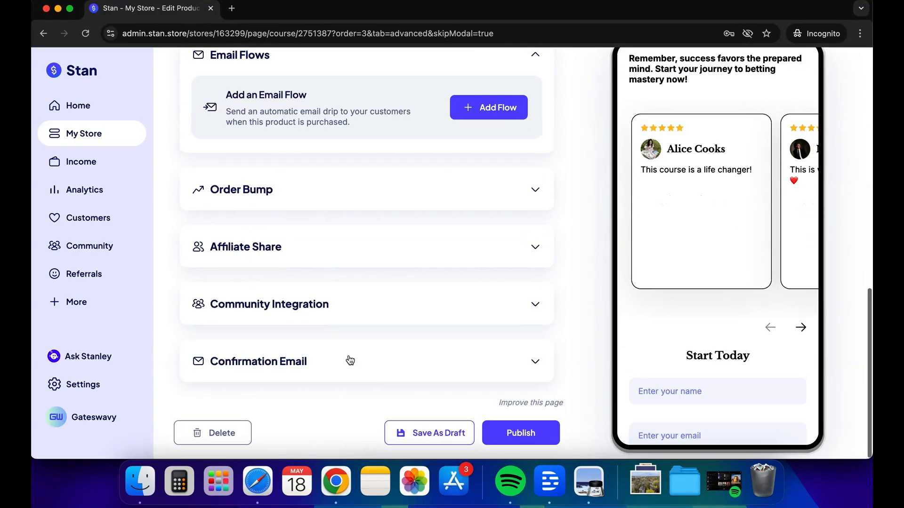
click(299, 305)
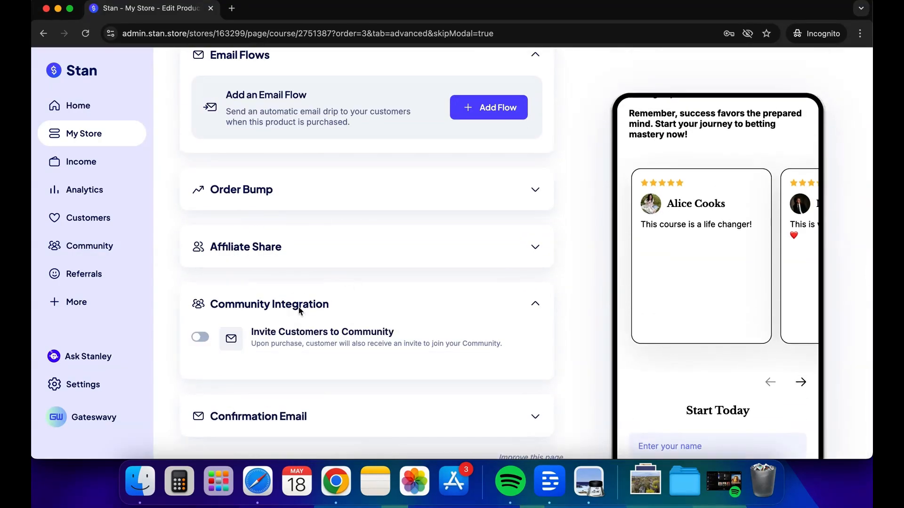
Collapse the Community Integration option and expand Confirmation Email to examine its subject and body text
click(261, 311)
click(281, 368)
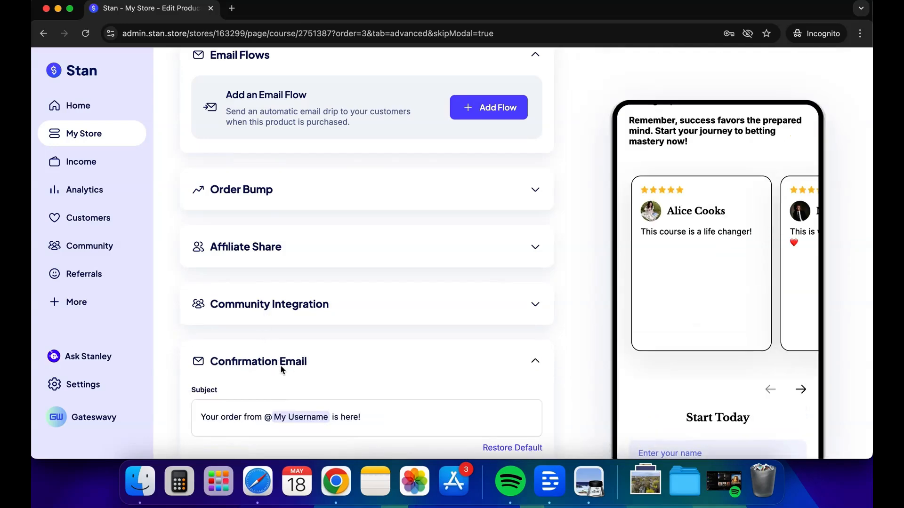
scroll(345, 315, down, 3)
scroll(342, 378, down, 1)
scroll(342, 376, down, 2)
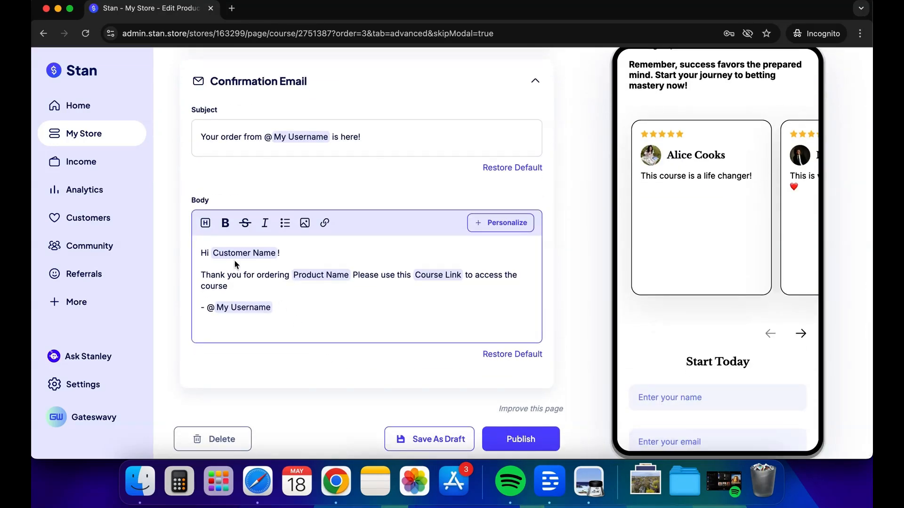
scroll(399, 269, up, 4)
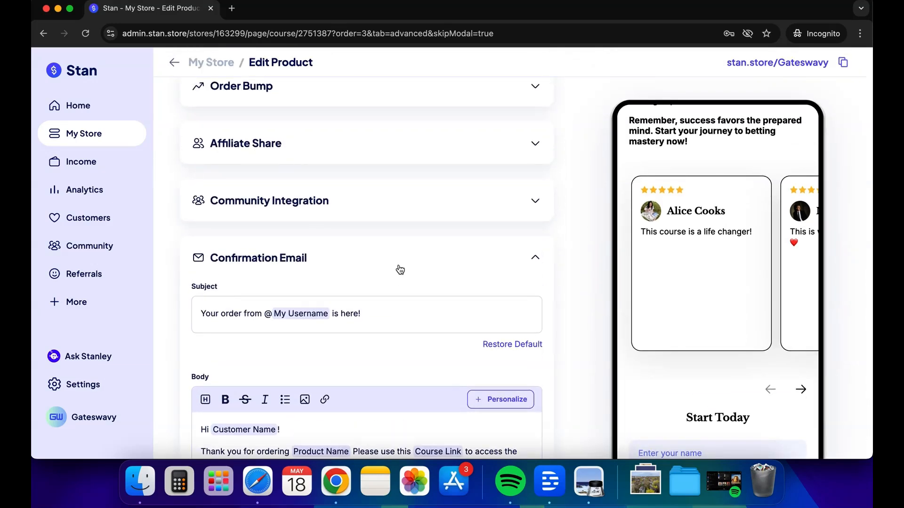
Expand the Affiliate Share option to examine what it offers, and collapse it again
scroll(400, 269, up, 3)
click(331, 278)
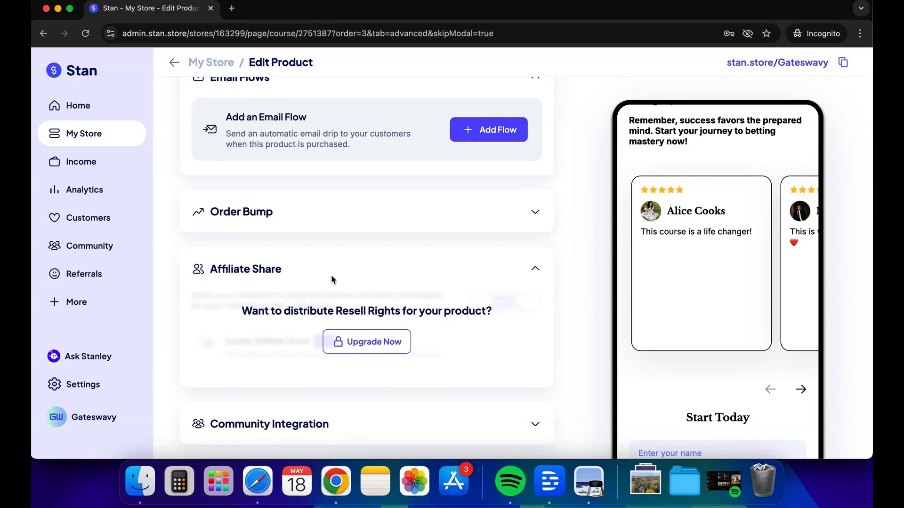
click(398, 287)
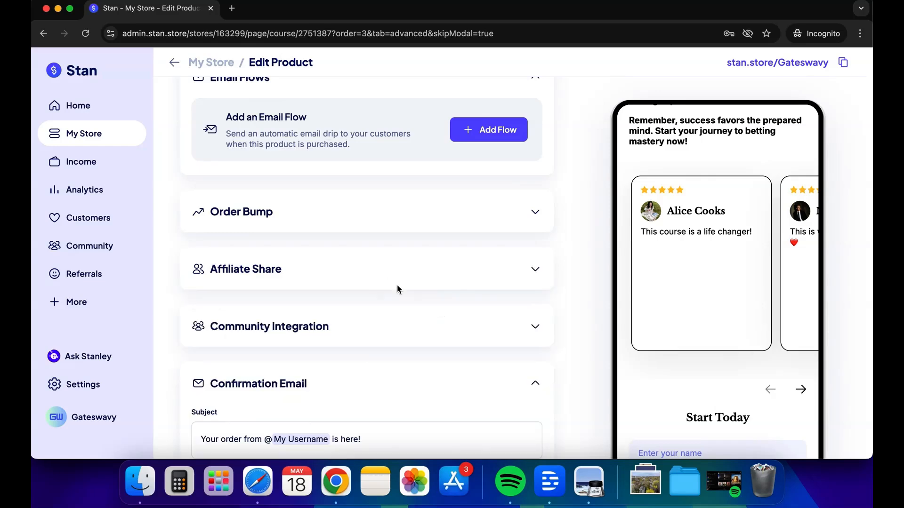
Look over the remaining product options and publish the sports betting course
scroll(368, 218, up, 5)
scroll(368, 218, down, 10)
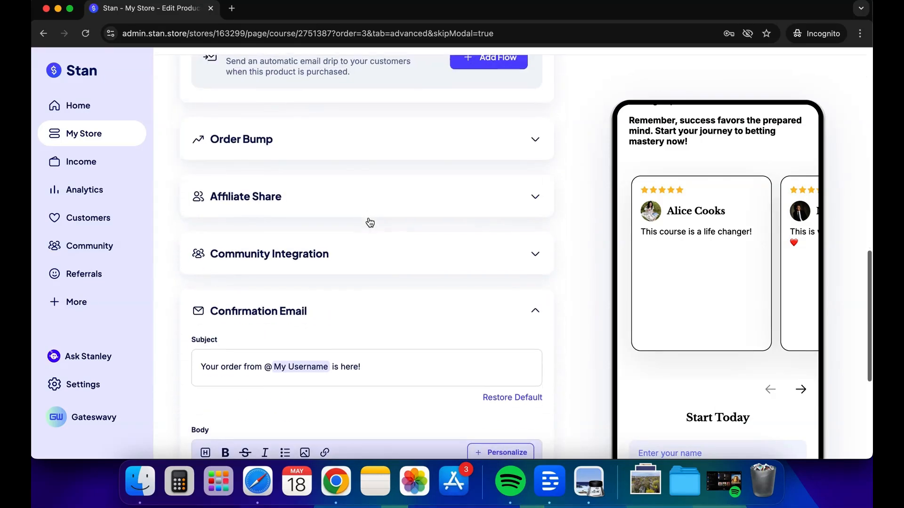
scroll(369, 222, down, 2)
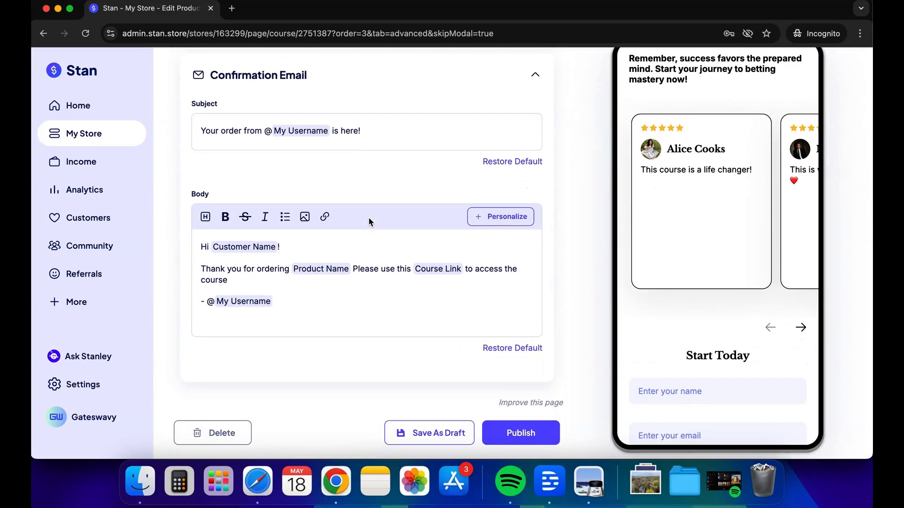
click(530, 435)
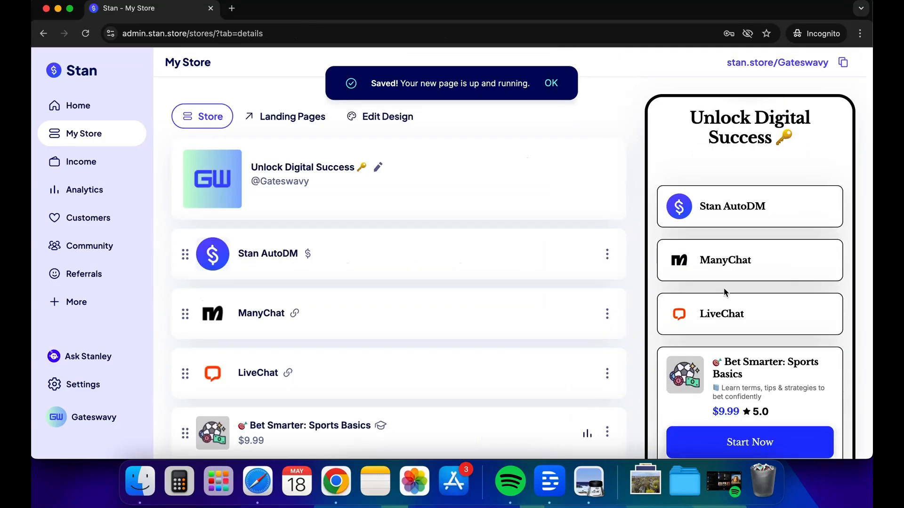
Check how the Bet Smarter: Sports Basics course is listed in the store's product list and phone preview
scroll(737, 385, down, 4)
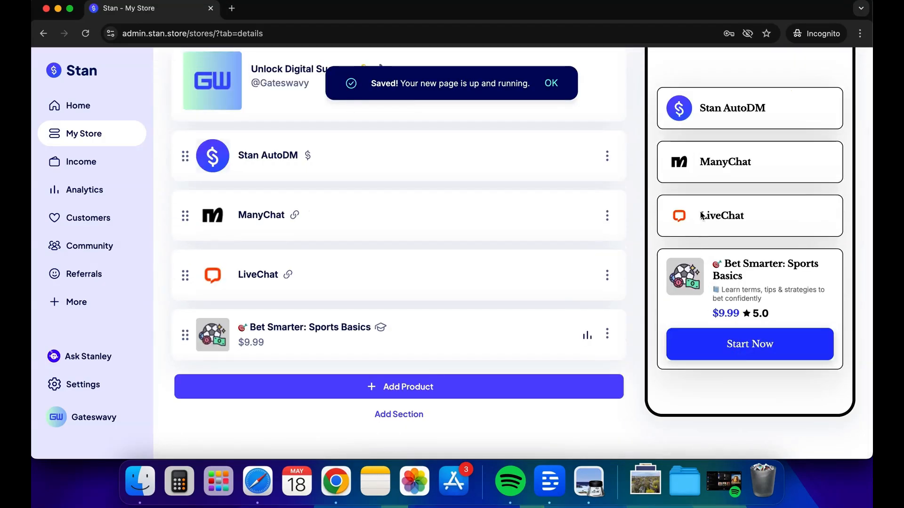
scroll(711, 183, up, 3)
scroll(710, 183, down, 5)
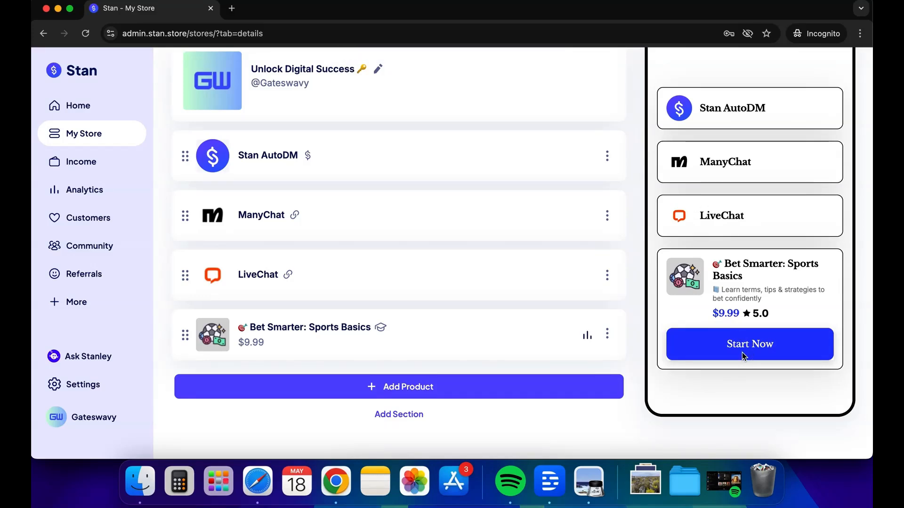
scroll(762, 216, up, 3)
scroll(762, 216, up, 3)
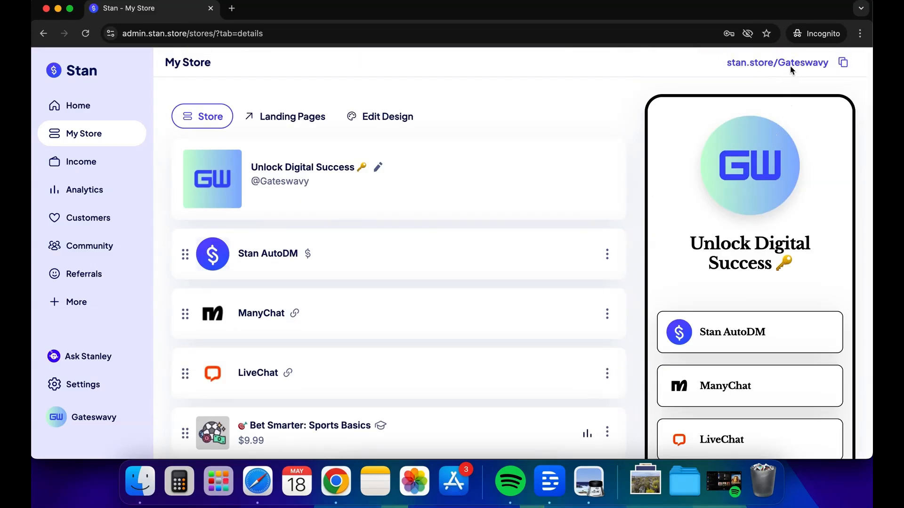
Open the public store page and examine its mobile layout in the iPhone 16 Pro simulator
click(789, 66)
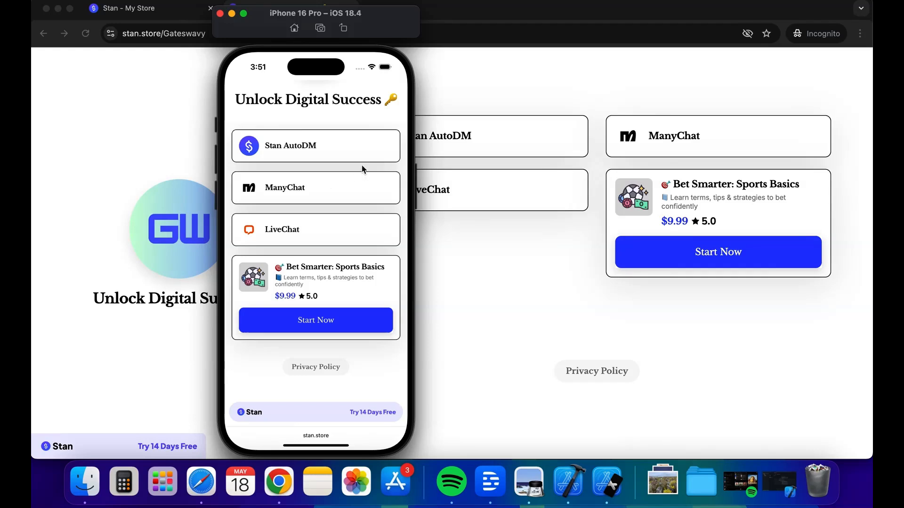
mouse_move(362, 169)
mouse_down()
mouse_move(365, 339)
mouse_move(377, 174)
mouse_up()
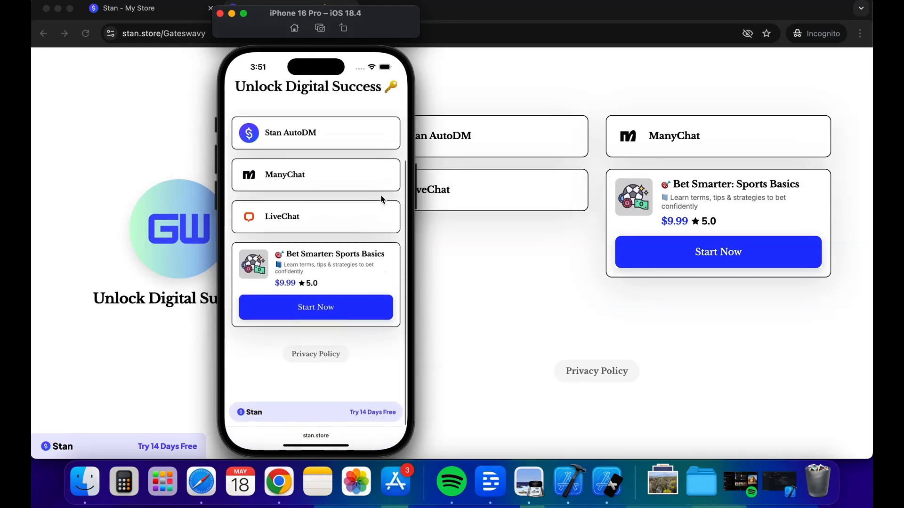
drag(266, 18, 286, 18)
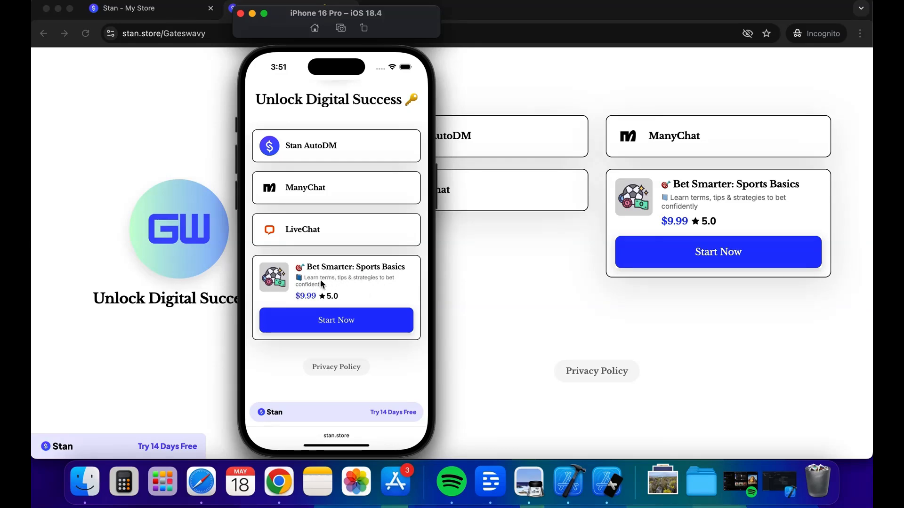
Open the Bet Smarter: Sports Basics checkout page in the phone simulator and examine its description, customer reviews and sign-up area
click(337, 321)
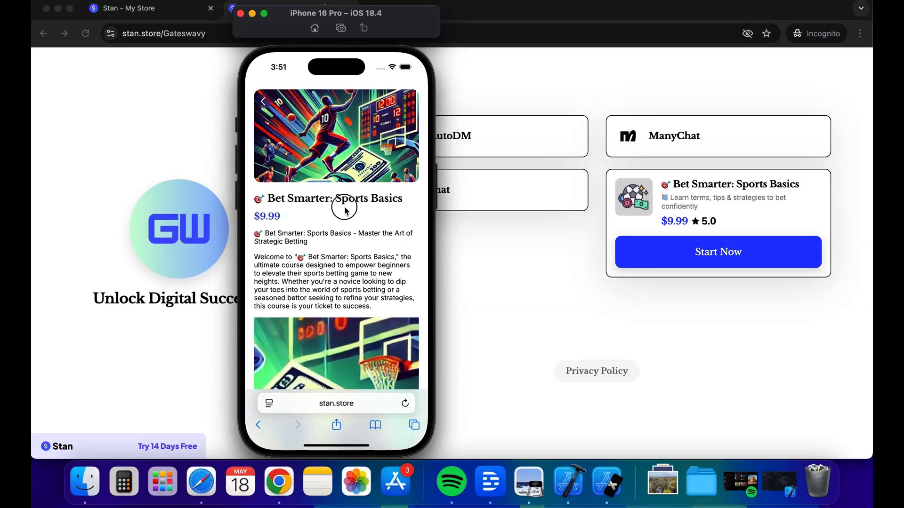
mouse_move(337, 203)
mouse_down()
mouse_move(340, 338)
mouse_move(348, 194)
mouse_up()
drag(325, 400, 323, 202)
drag(326, 357, 333, 125)
drag(351, 306, 389, 351)
mouse_move(369, 269)
mouse_down()
mouse_move(280, 266)
mouse_move(371, 269)
mouse_up()
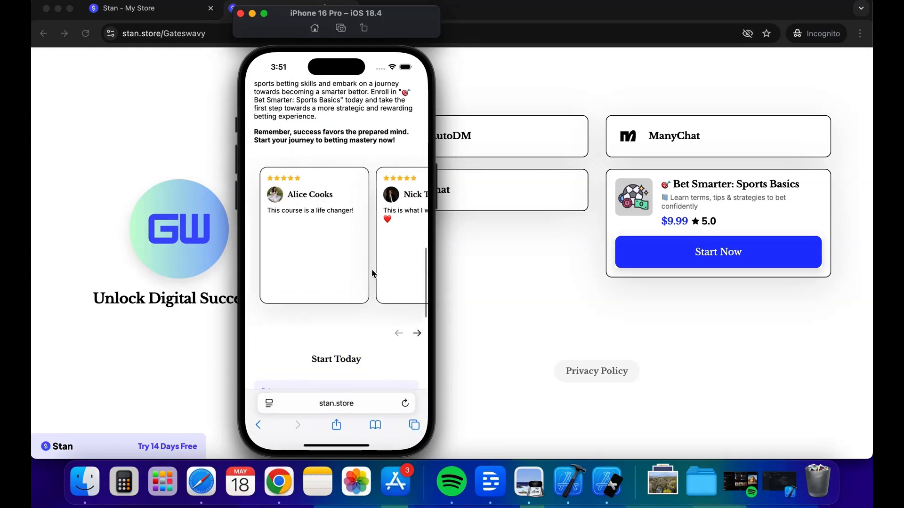
drag(337, 329, 348, 349)
scroll(348, 352, up, 15)
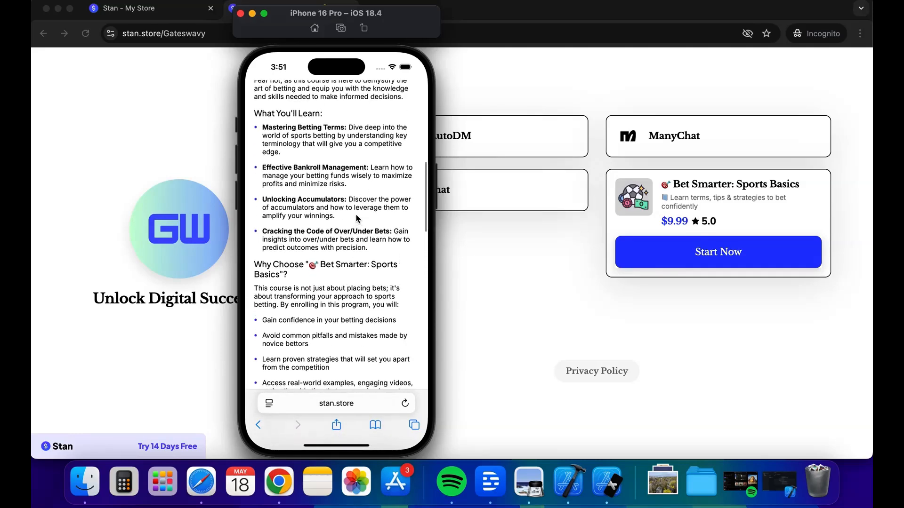
scroll(370, 439, up, 5)
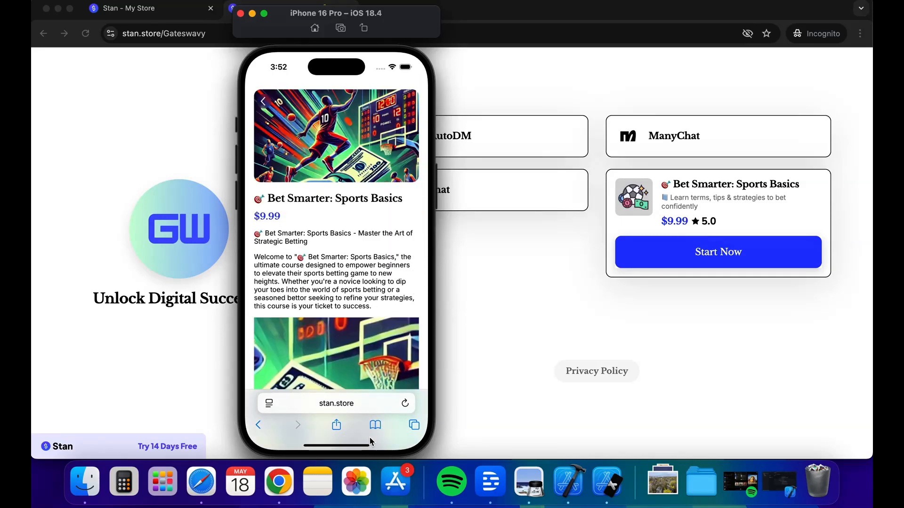